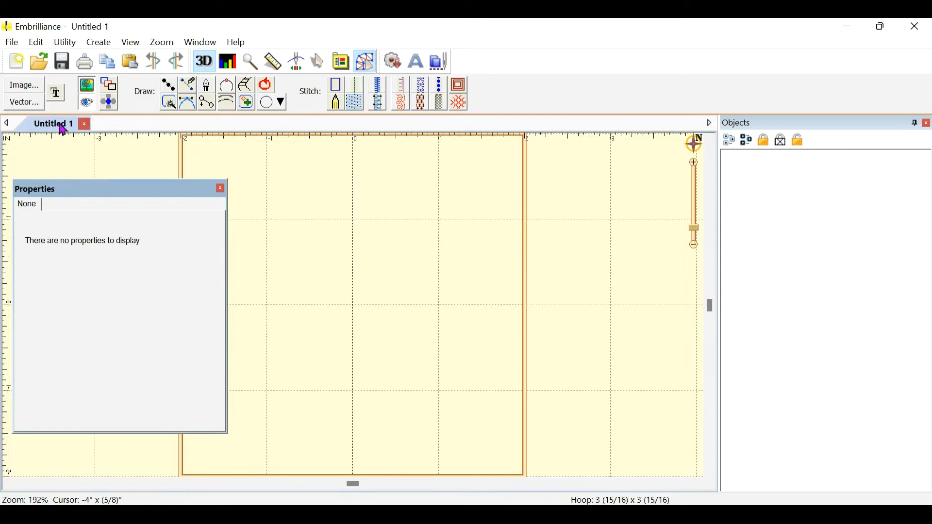
Create a new design page and close the Untitled 1 page
{"action": "left_click", "coordinate": [12, 43]}
{"action": "left_click", "coordinate": [30, 66]}
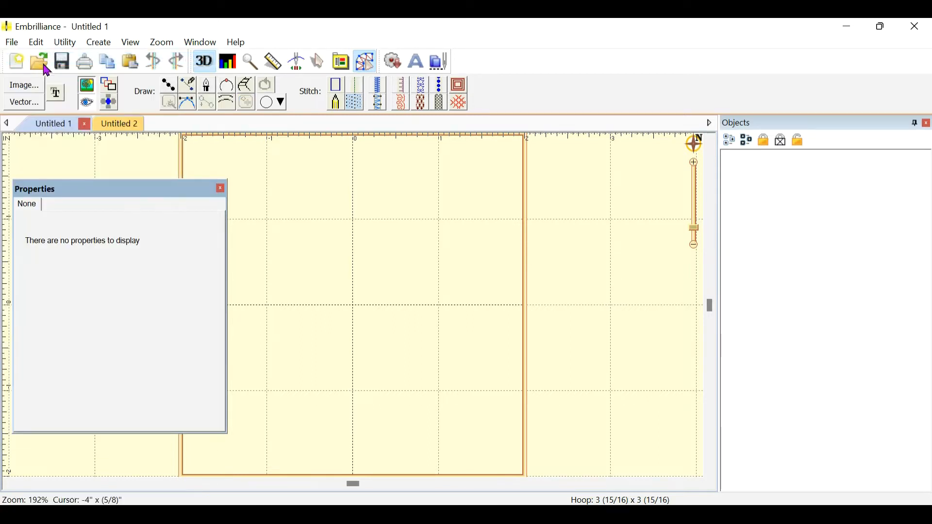
{"action": "left_click", "coordinate": [65, 130]}
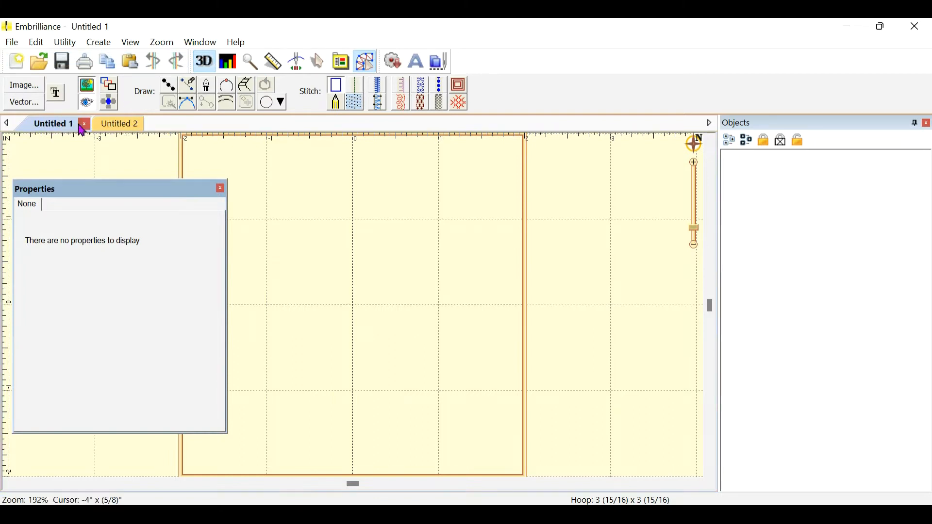
{"action": "left_click", "coordinate": [83, 124]}
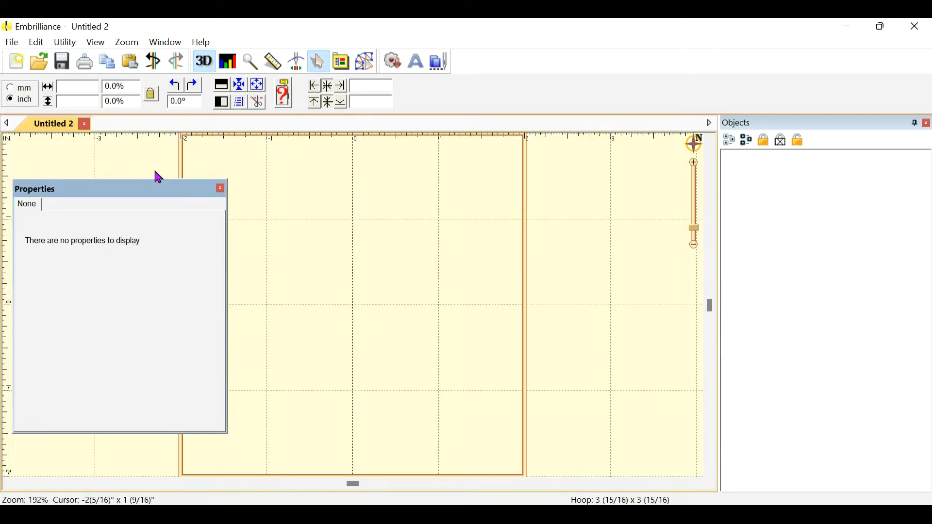
Switch to Create mode and set the hoop to 100mm x 100mm in the program preferences, applied to the page
{"action": "left_click", "coordinate": [368, 71]}
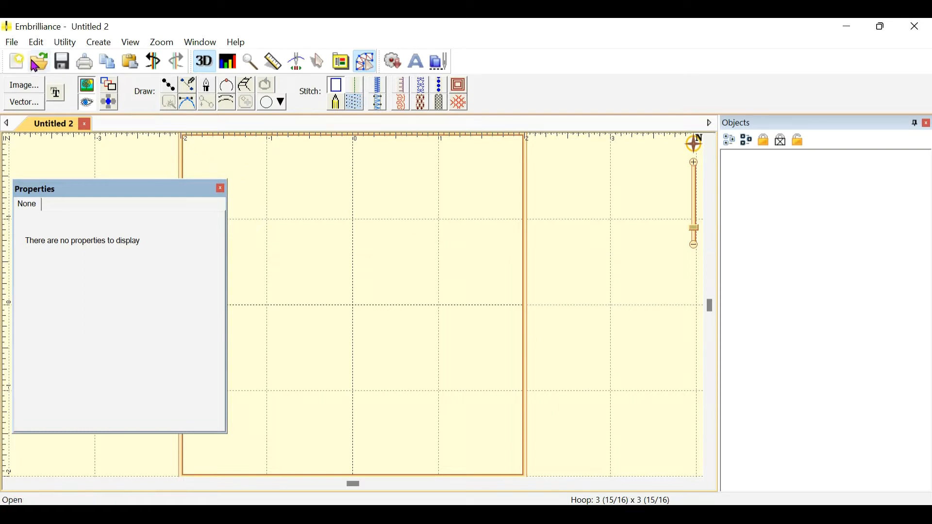
{"action": "left_click", "coordinate": [38, 44]}
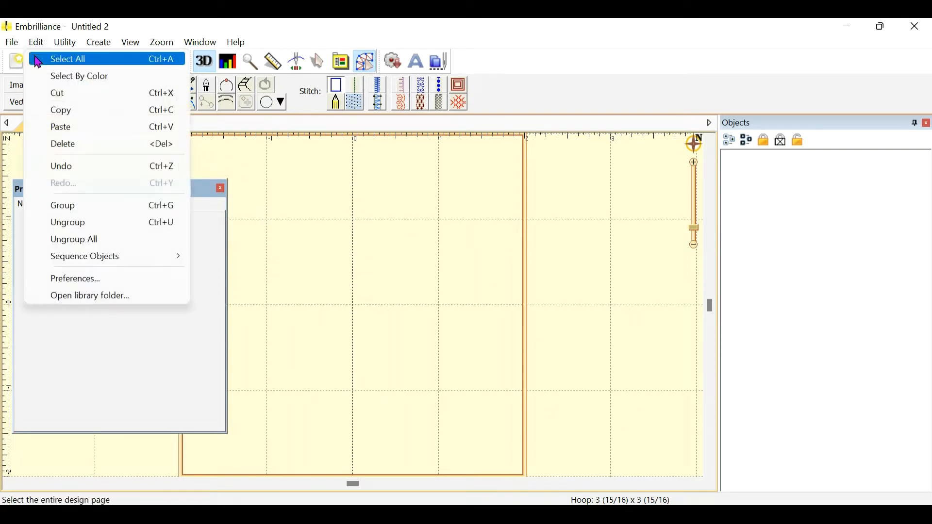
{"action": "left_click", "coordinate": [94, 280]}
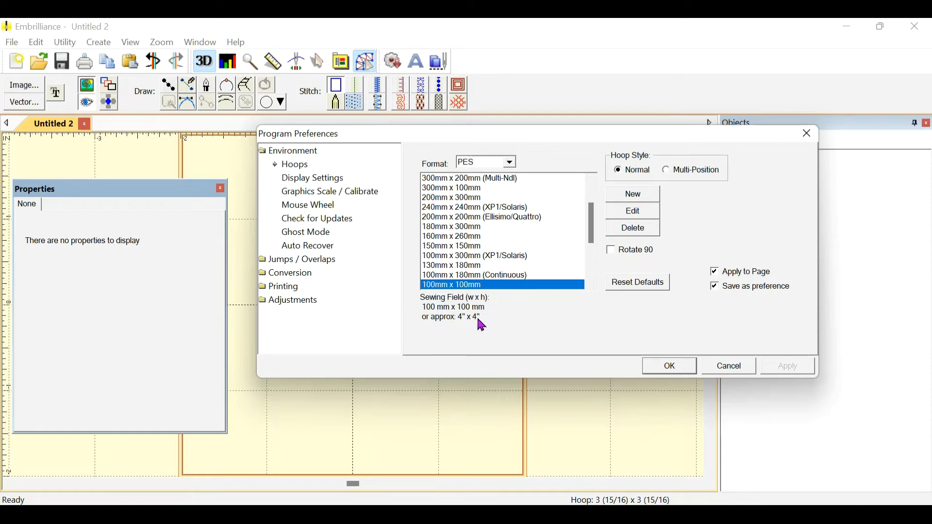
{"action": "left_click", "coordinate": [470, 248]}
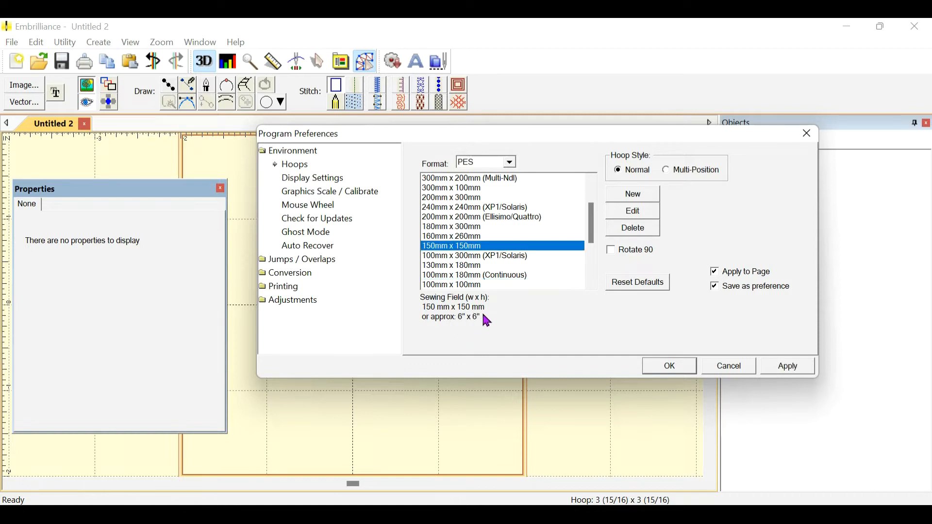
{"action": "left_click", "coordinate": [480, 266]}
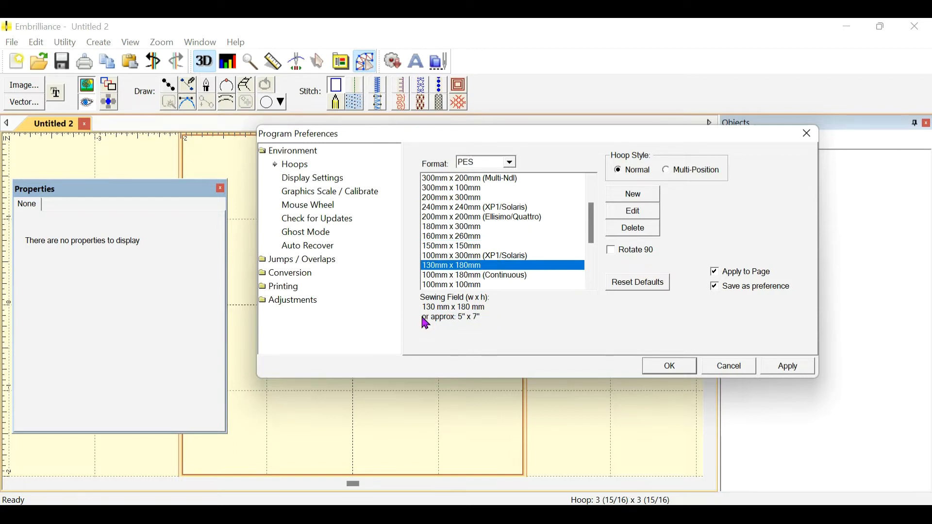
{"action": "left_click", "coordinate": [477, 287]}
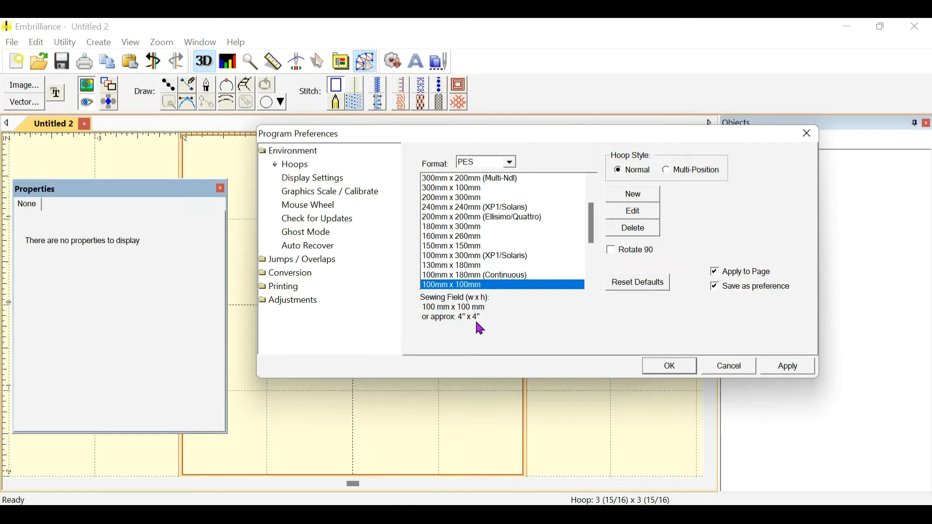
{"action": "left_click", "coordinate": [795, 367]}
{"action": "left_click", "coordinate": [745, 367]}
{"action": "left_click", "coordinate": [675, 366]}
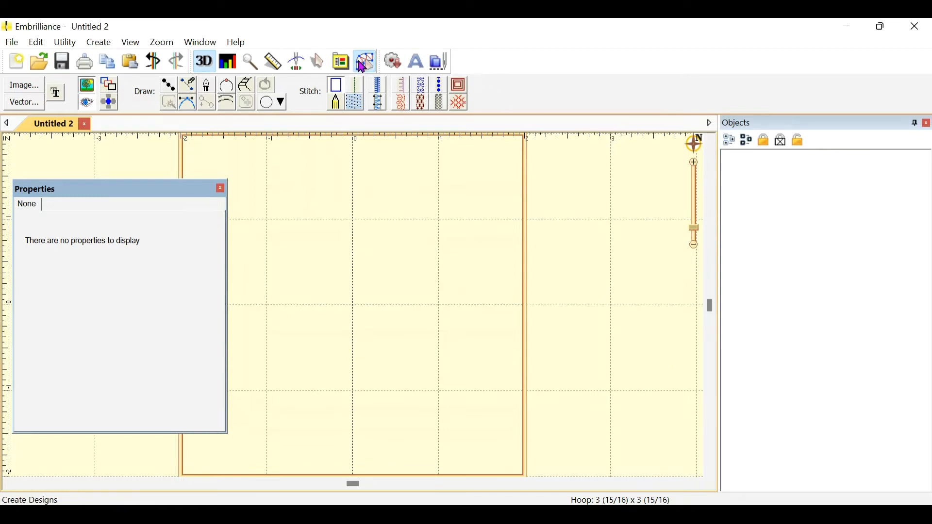
Start an image import and browse to the PNG folder under Creative Fab, Clipart, Halloween
{"action": "left_click", "coordinate": [23, 90]}
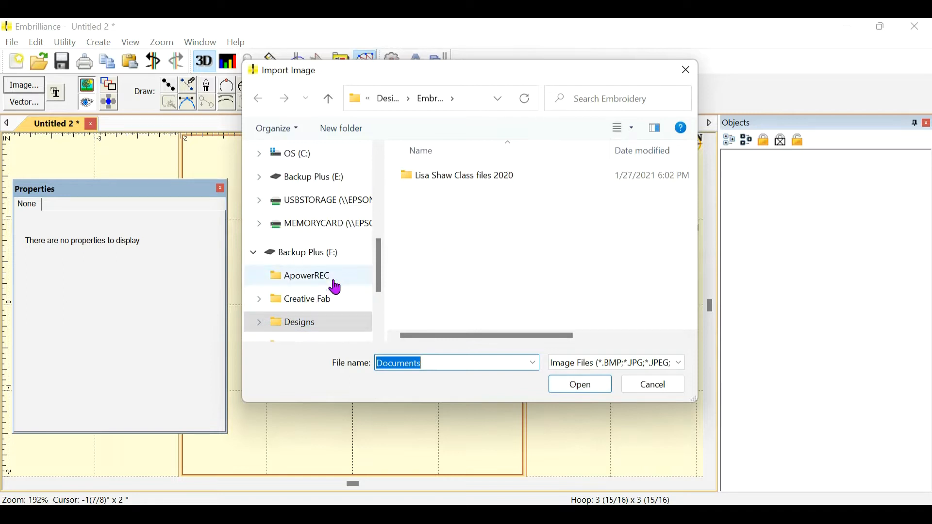
{"action": "scroll", "coordinate": [331, 301], "scroll_direction": "down", "scroll_amount": 1}
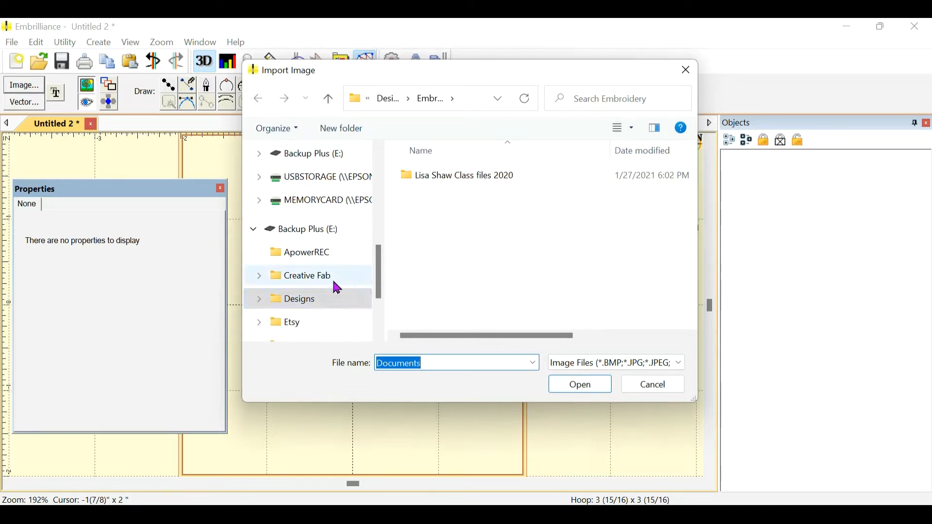
{"action": "left_click", "coordinate": [332, 278]}
{"action": "left_click", "coordinate": [464, 202]}
{"action": "double_click", "coordinate": [463, 202]}
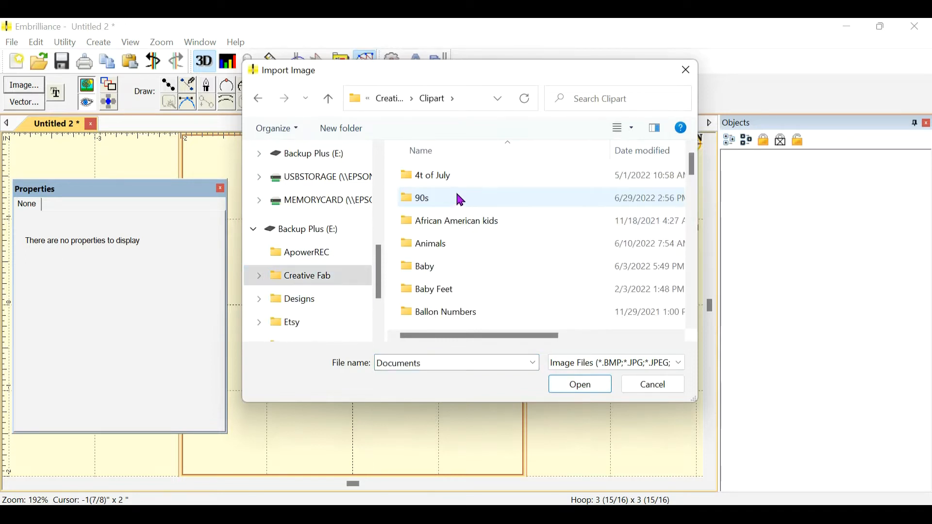
{"action": "scroll", "coordinate": [441, 235], "scroll_direction": "down", "scroll_amount": 5}
{"action": "scroll", "coordinate": [439, 234], "scroll_direction": "down", "scroll_amount": 2}
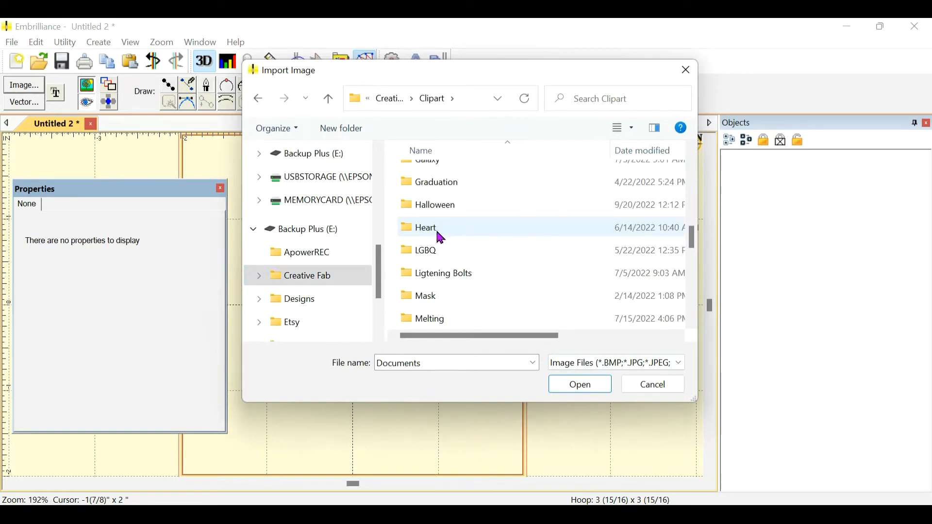
{"action": "scroll", "coordinate": [439, 237], "scroll_direction": "up", "scroll_amount": 2}
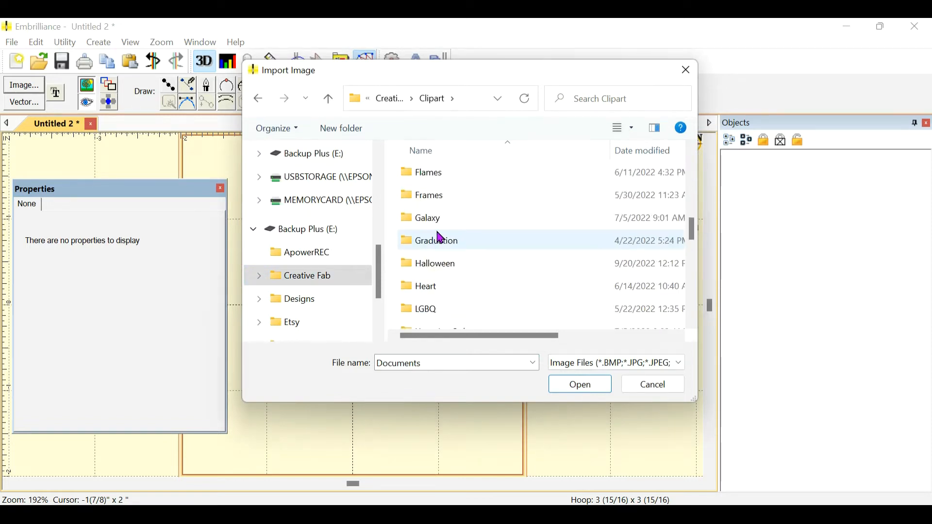
{"action": "left_click", "coordinate": [441, 264]}
{"action": "double_click", "coordinate": [440, 264]}
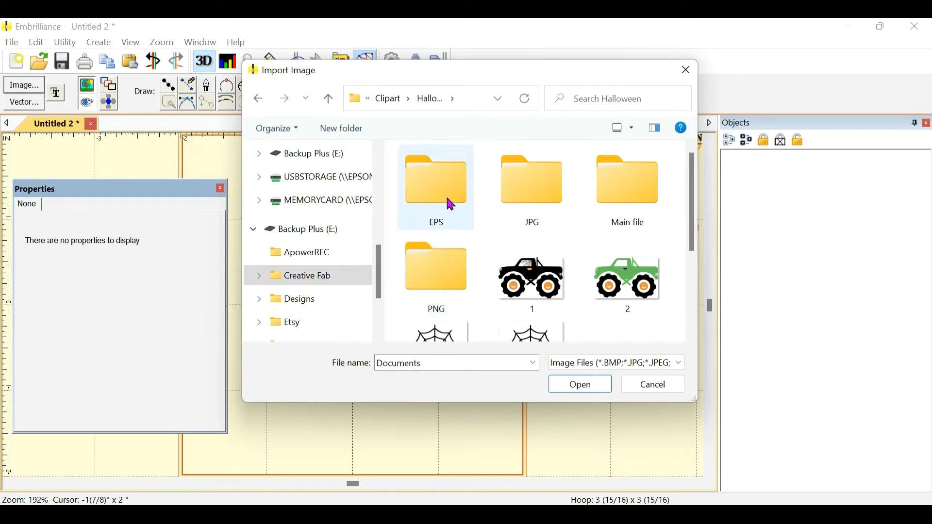
{"action": "double_click", "coordinate": [464, 277]}
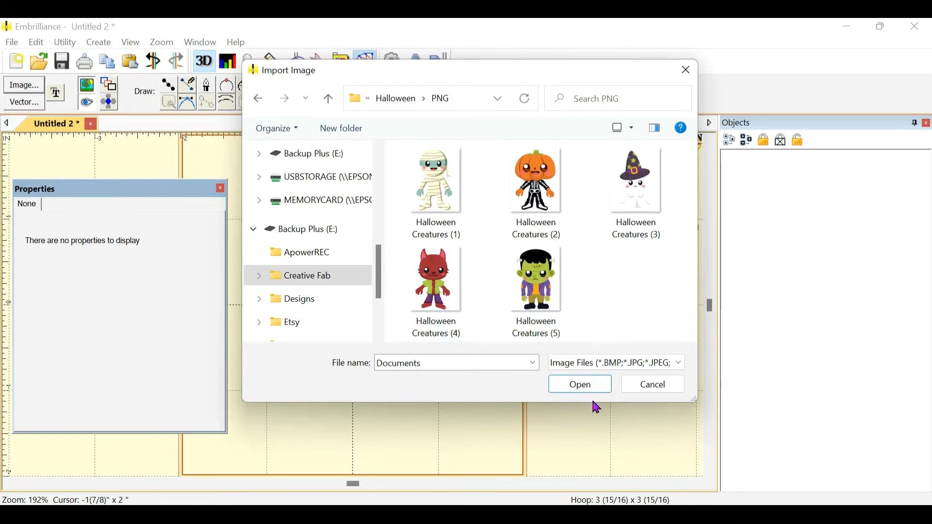
{"action": "left_click", "coordinate": [582, 386]}
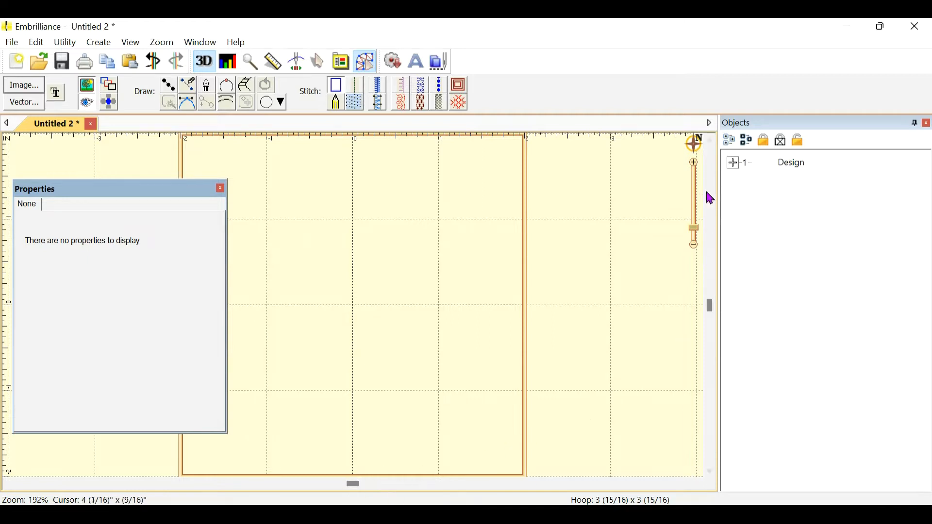
{"action": "left_click", "coordinate": [733, 162]}
{"action": "left_click", "coordinate": [809, 190]}
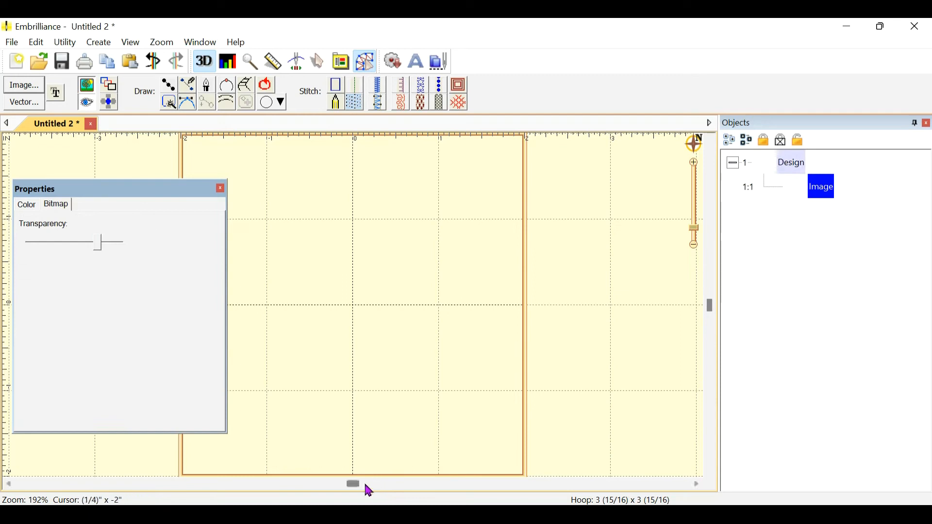
{"action": "left_click_drag", "start_coordinate": [357, 492], "coordinate": [341, 492]}
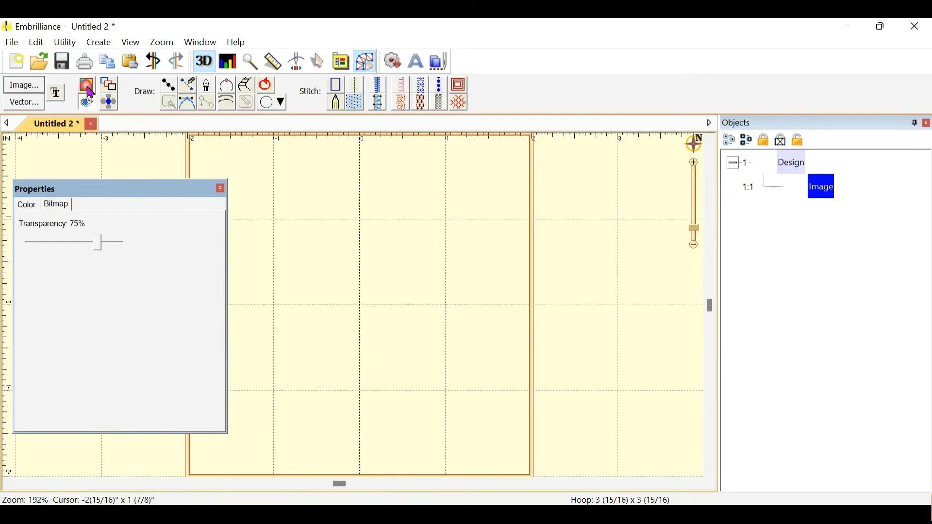
{"action": "left_click_drag", "start_coordinate": [100, 244], "coordinate": [466, 244]}
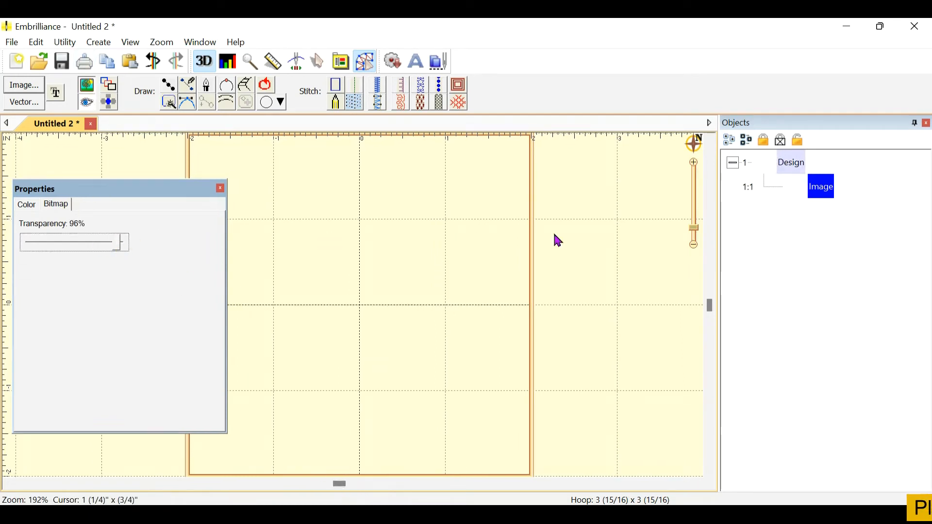
{"action": "left_click", "coordinate": [799, 174]}
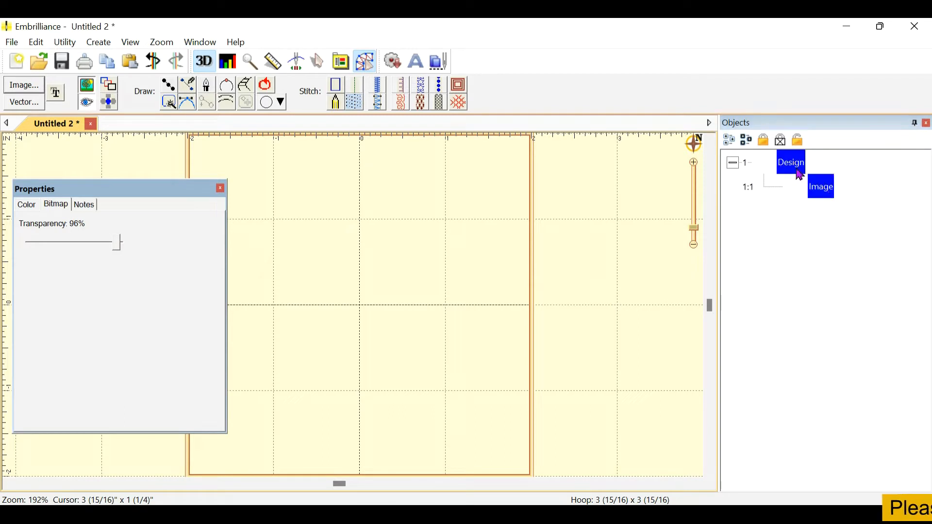
{"action": "key", "text": "Delete"}
Import the image Halloween Creatures (4) from the Halloween PNG folder onto the page
{"action": "left_click", "coordinate": [25, 84]}
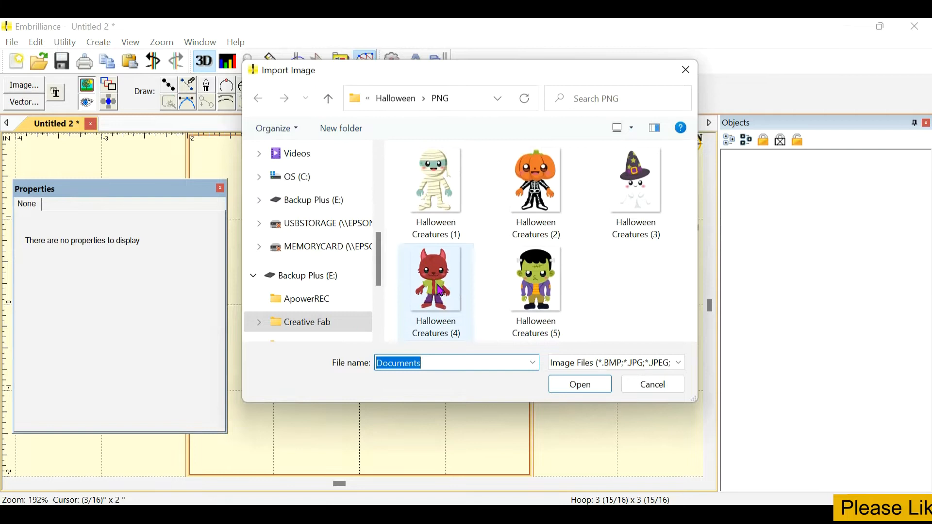
{"action": "left_click", "coordinate": [439, 290]}
{"action": "left_click", "coordinate": [577, 384]}
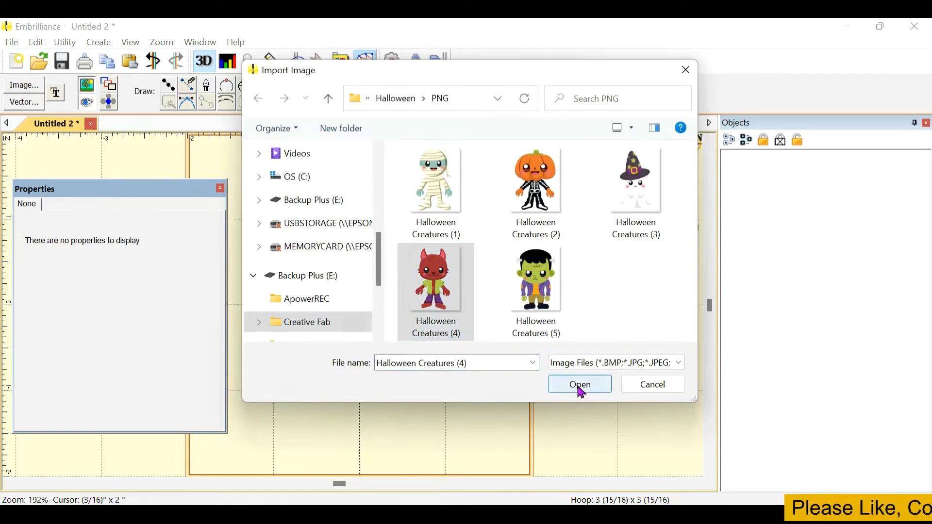
{"action": "left_click", "coordinate": [580, 385]}
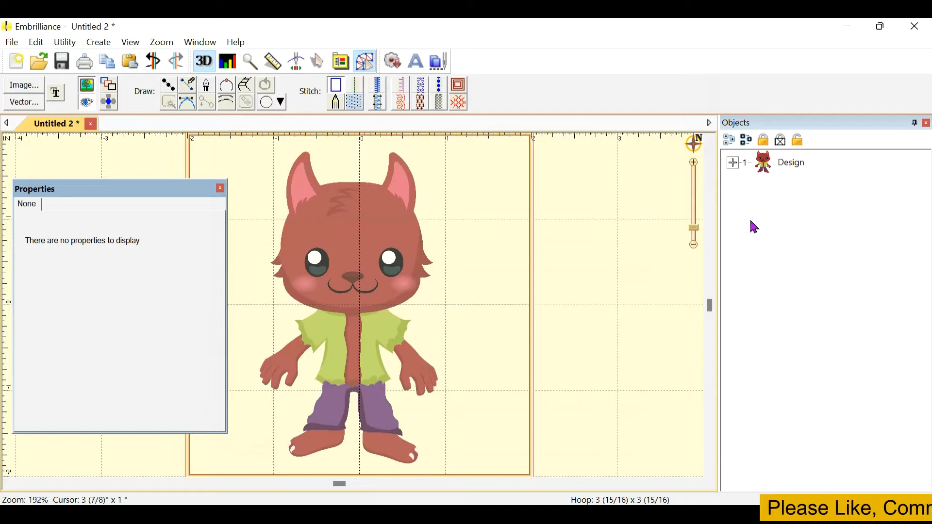
{"action": "left_click_drag", "start_coordinate": [343, 488], "coordinate": [252, 498]}
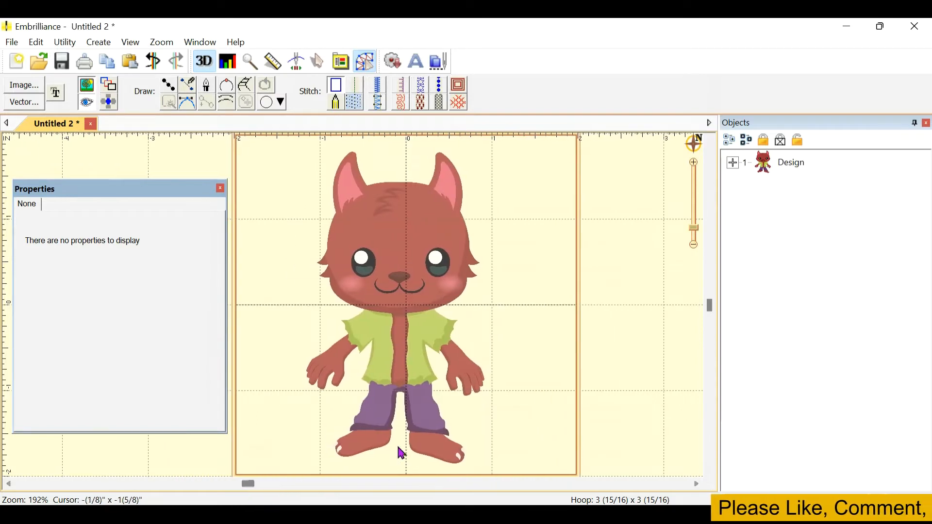
Select the creature image, hide and redisplay it, and check its bitmap transparency setting
{"action": "left_click", "coordinate": [397, 421]}
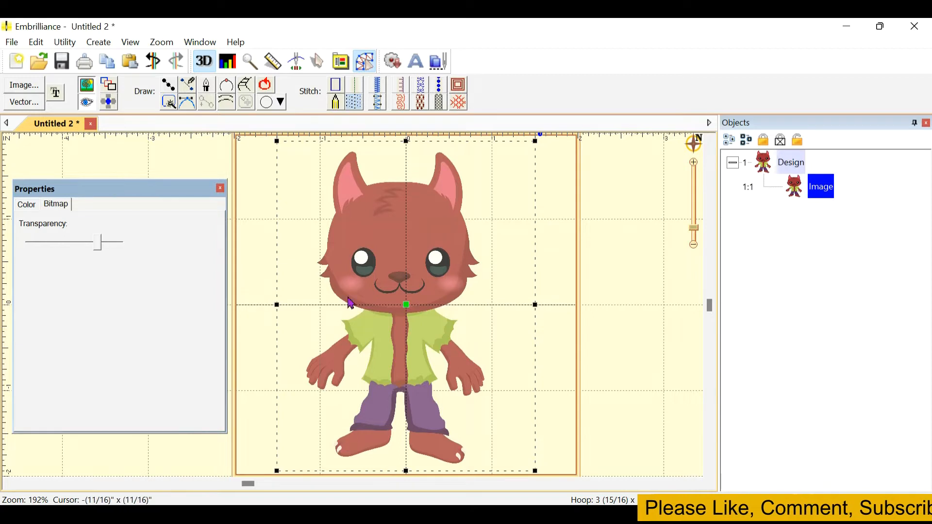
{"action": "left_click", "coordinate": [88, 91]}
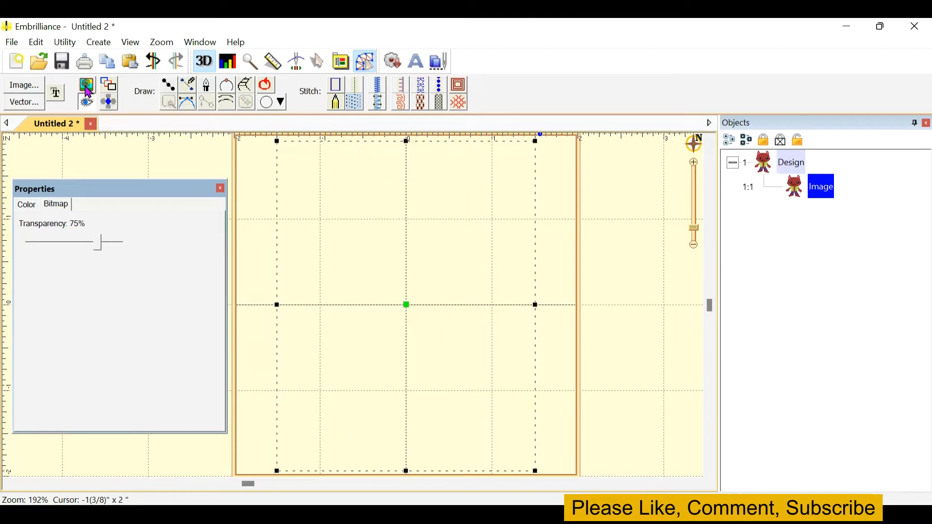
{"action": "left_click", "coordinate": [88, 91]}
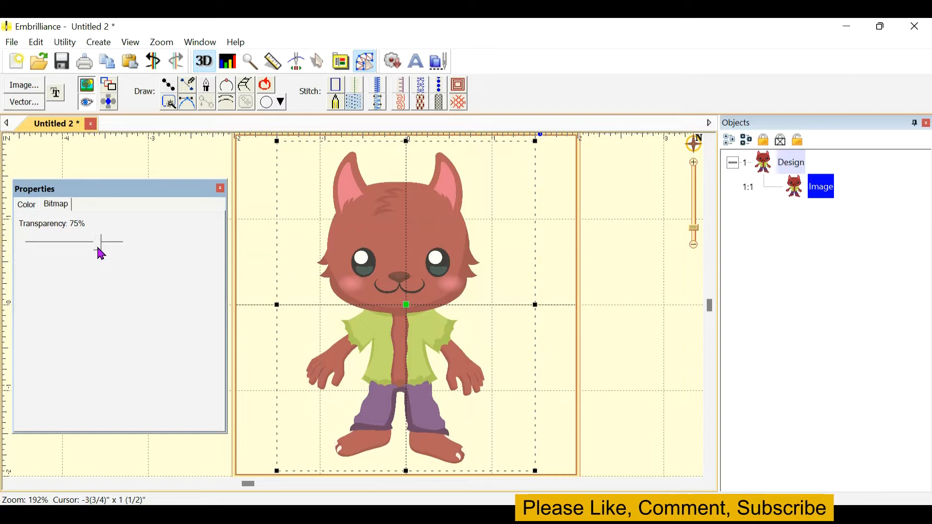
{"action": "mouse_move", "coordinate": [101, 253]}
{"action": "left_mouse_down"}
{"action": "mouse_move", "coordinate": [129, 249]}
{"action": "mouse_move", "coordinate": [28, 253]}
{"action": "mouse_move", "coordinate": [102, 249]}
{"action": "left_mouse_up"}
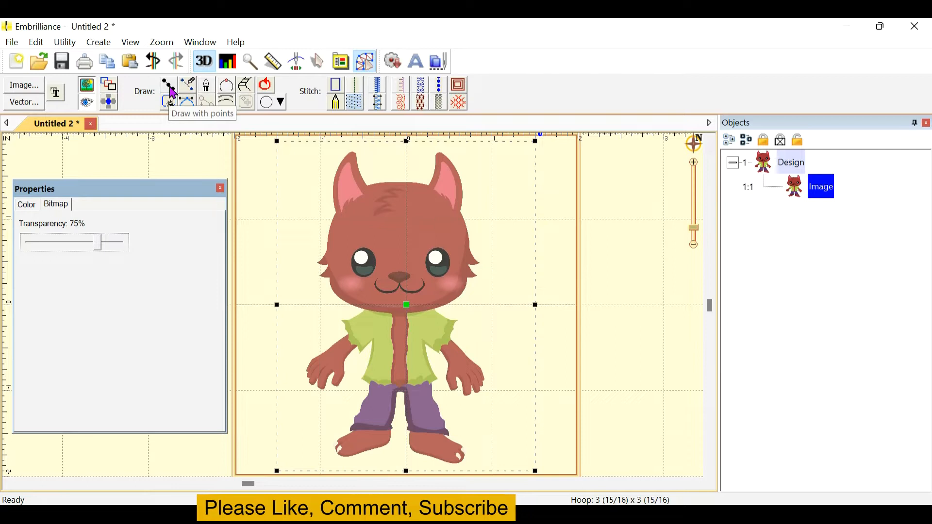
Lock the imported creature image in place and start the Draw with points tool
{"action": "left_click", "coordinate": [171, 89]}
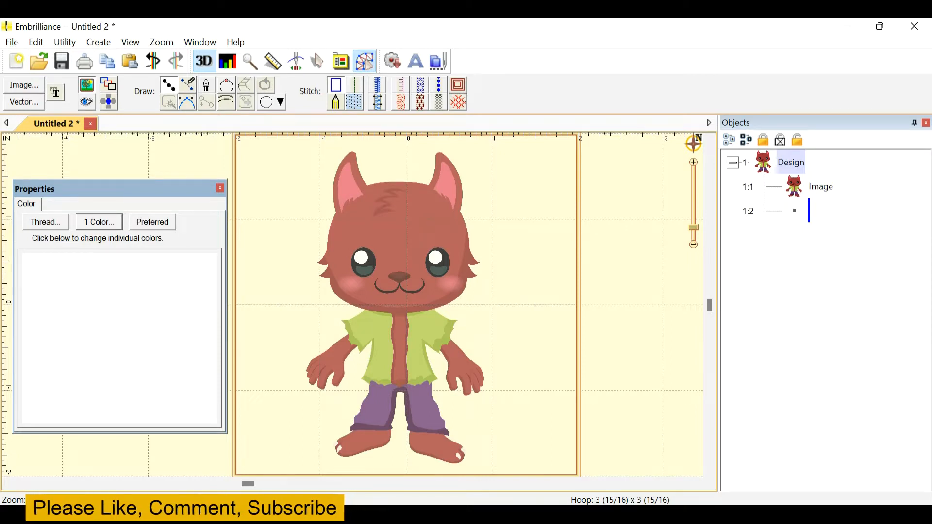
{"action": "left_click", "coordinate": [175, 104]}
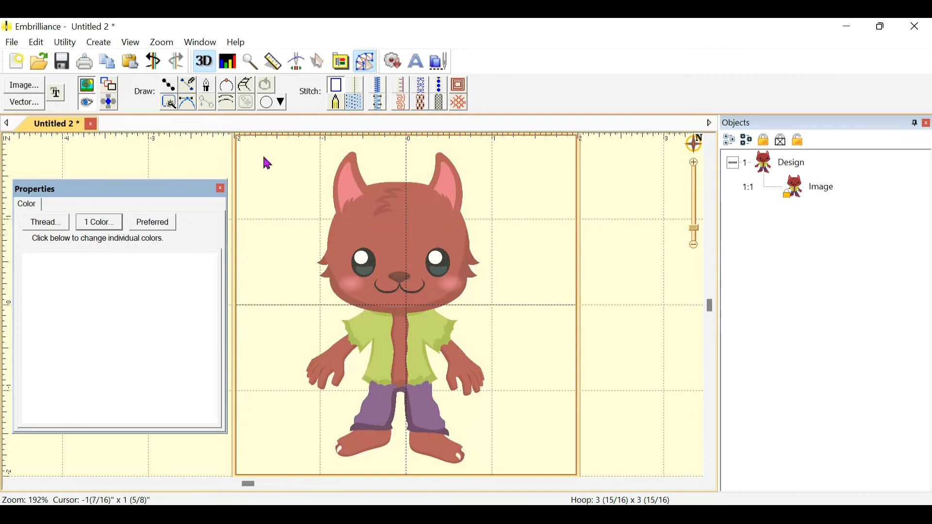
{"action": "left_click", "coordinate": [173, 91]}
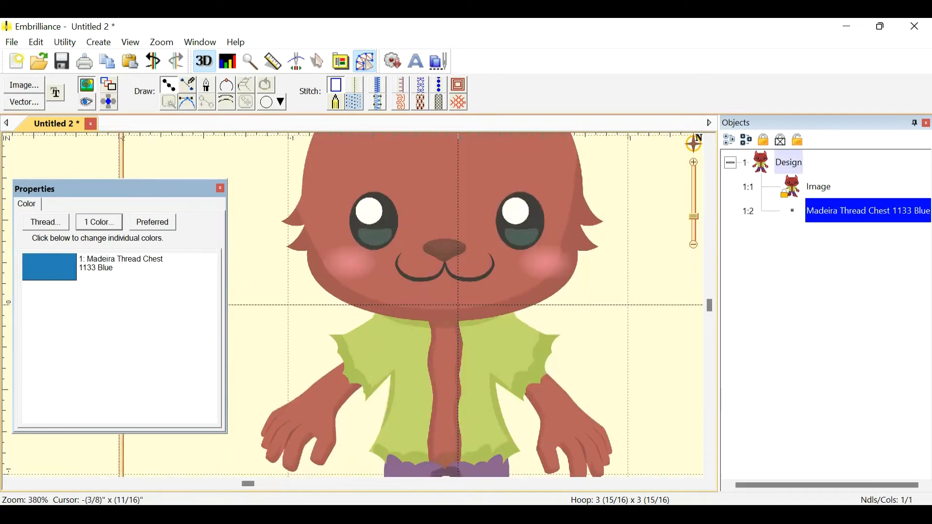
Examine the creature's head and ears at different zoom levels before tracing its outline
{"action": "left_click_drag", "start_coordinate": [416, 183], "coordinate": [406, 330]}
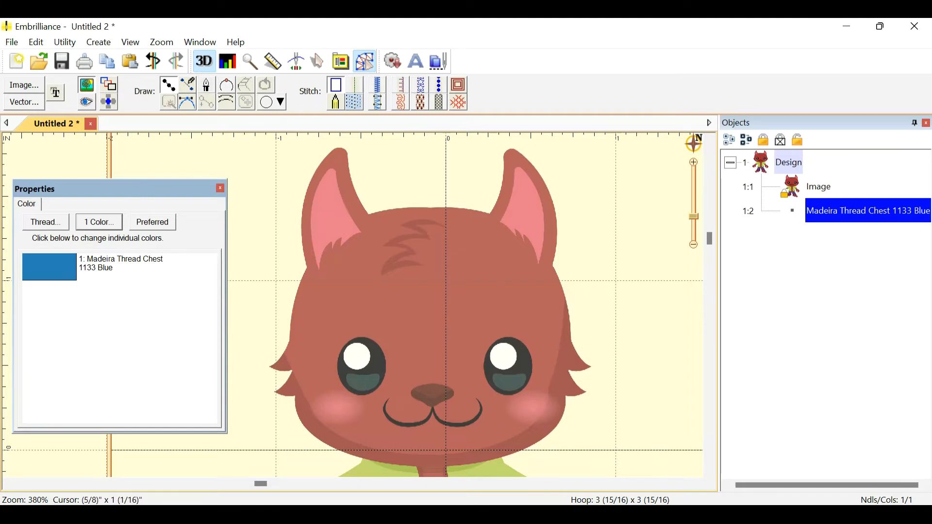
{"action": "scroll", "coordinate": [354, 306], "scroll_direction": "up", "scroll_amount": 3}
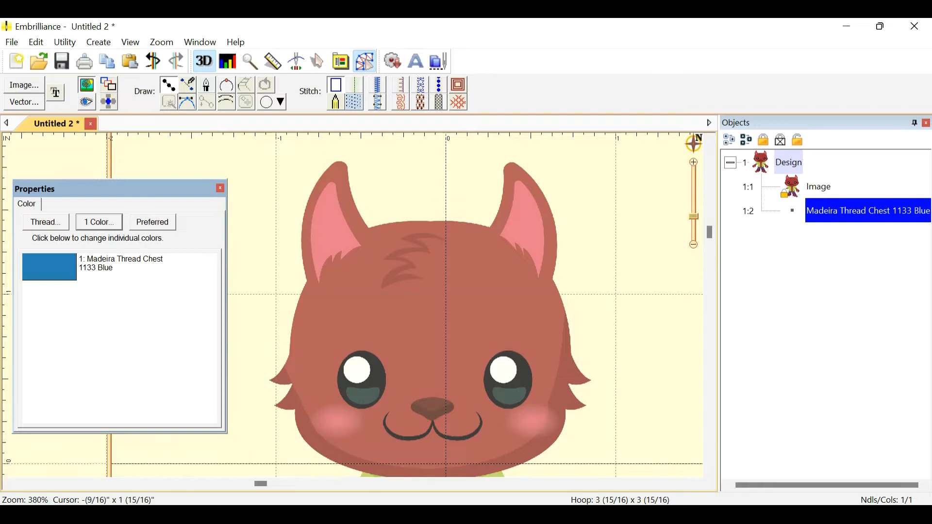
{"action": "key", "text": "minus"}
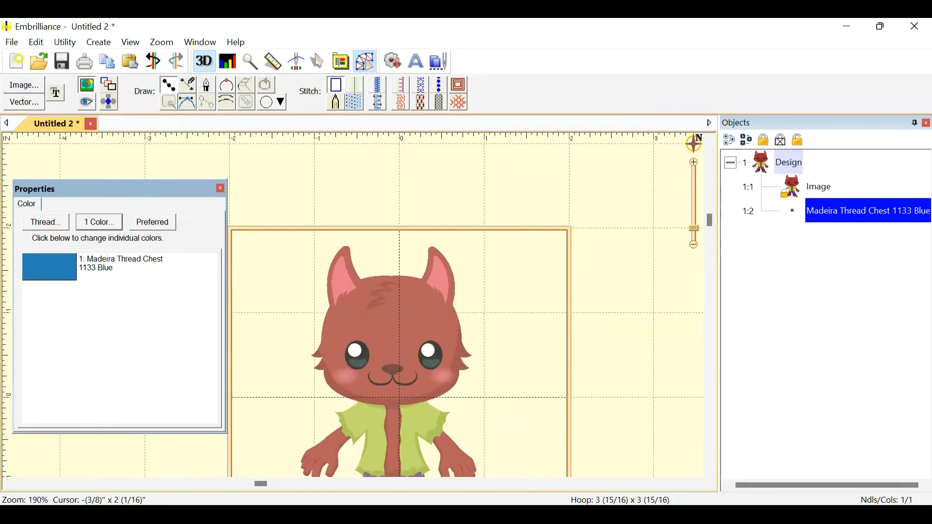
{"action": "key", "text": "plus"}
{"action": "left_click_drag", "start_coordinate": [399, 304], "coordinate": [456, 327]}
{"action": "scroll", "coordinate": [443, 312], "scroll_direction": "up", "scroll_amount": 1}
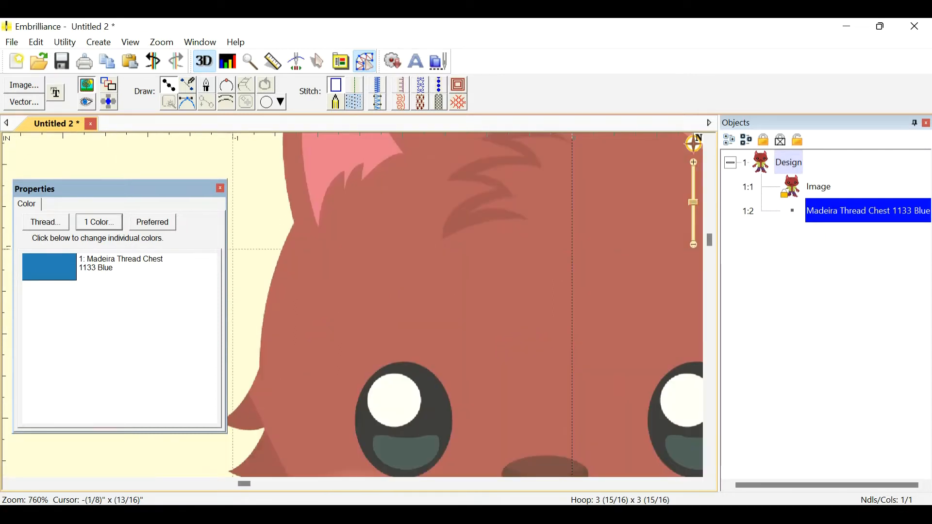
{"action": "scroll", "coordinate": [362, 305], "scroll_direction": "down", "scroll_amount": 1}
{"action": "left_click_drag", "start_coordinate": [443, 295], "coordinate": [424, 287]}
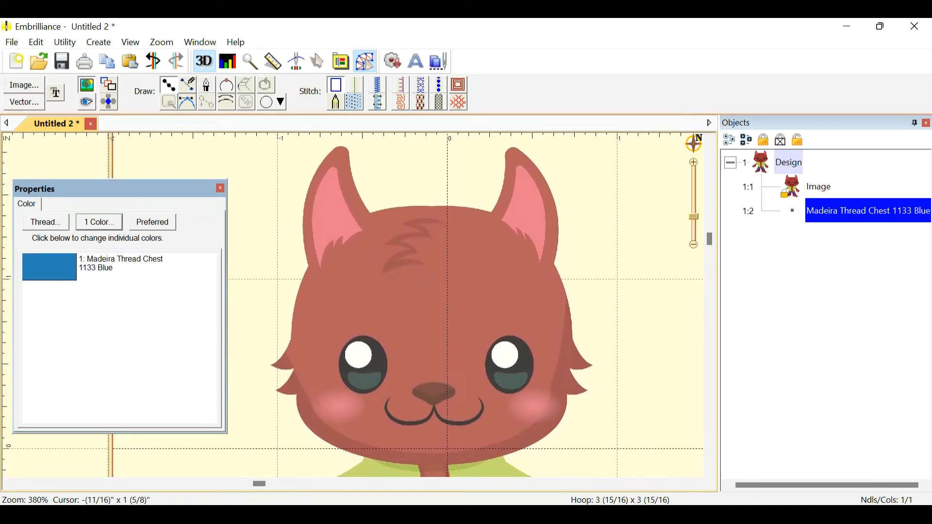
{"action": "scroll", "coordinate": [352, 305], "scroll_direction": "up", "scroll_amount": 3}
{"action": "key", "text": "minus"}
{"action": "key", "text": "plus"}
{"action": "key", "text": "plus"}
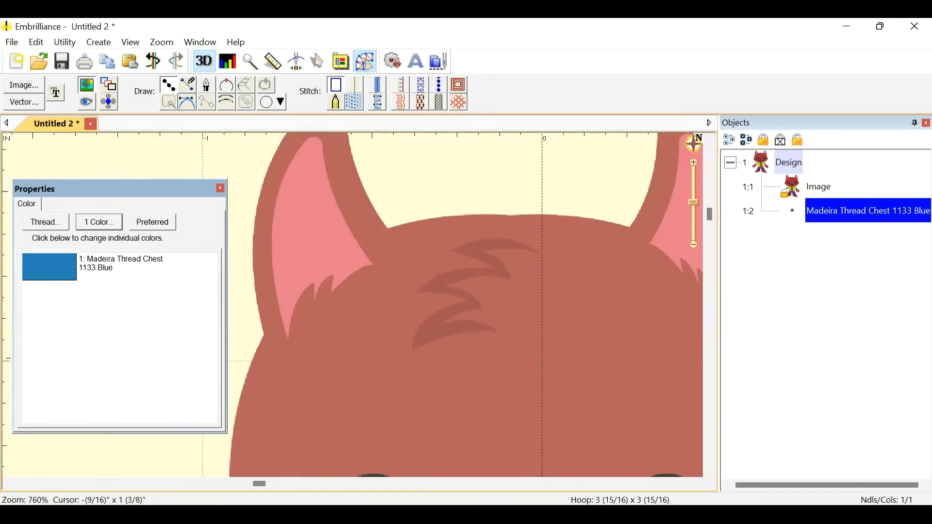
{"action": "key", "text": "minus"}
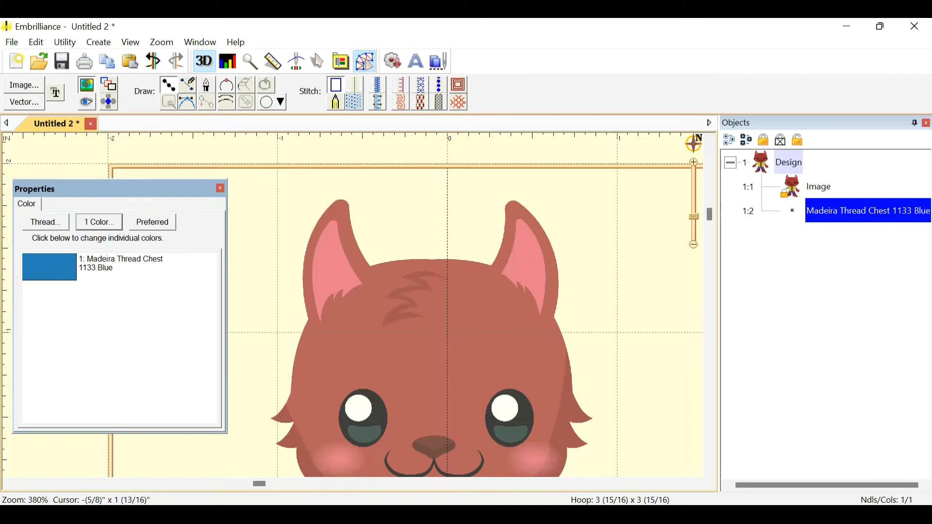
Trace the outline from the left ear's tip across the top of the head and around the right ear's outer edge
{"action": "left_click", "coordinate": [349, 194]}
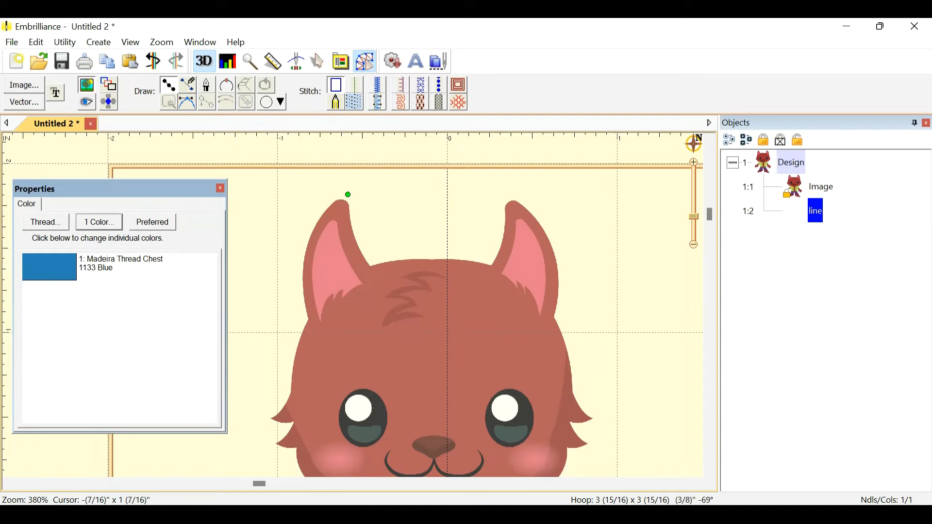
{"action": "left_click", "coordinate": [372, 256]}
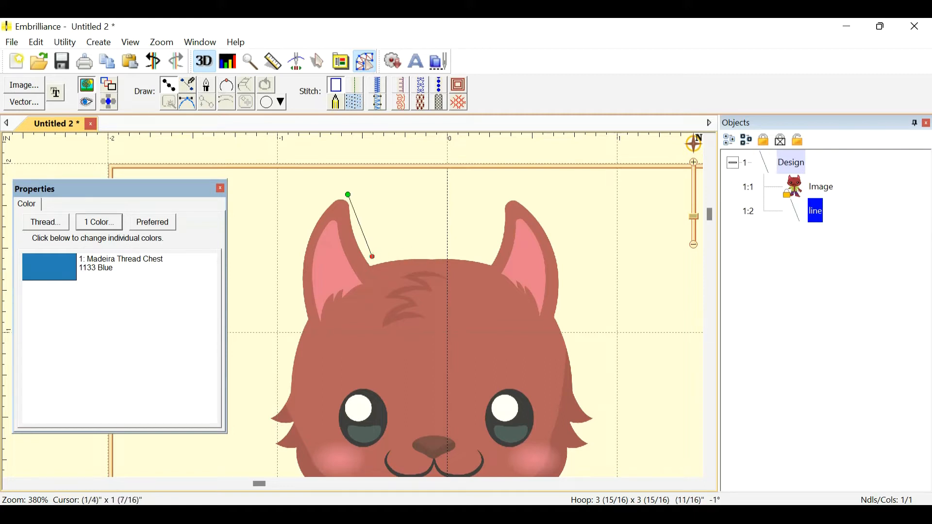
{"action": "left_click", "coordinate": [488, 258]}
{"action": "left_click", "coordinate": [506, 196]}
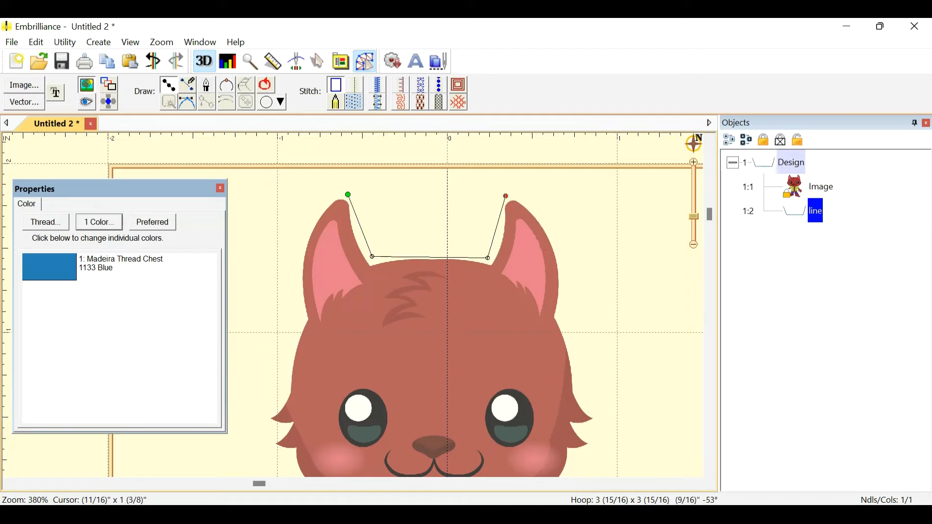
{"action": "left_click", "coordinate": [562, 266]}
{"action": "left_click", "coordinate": [562, 320]}
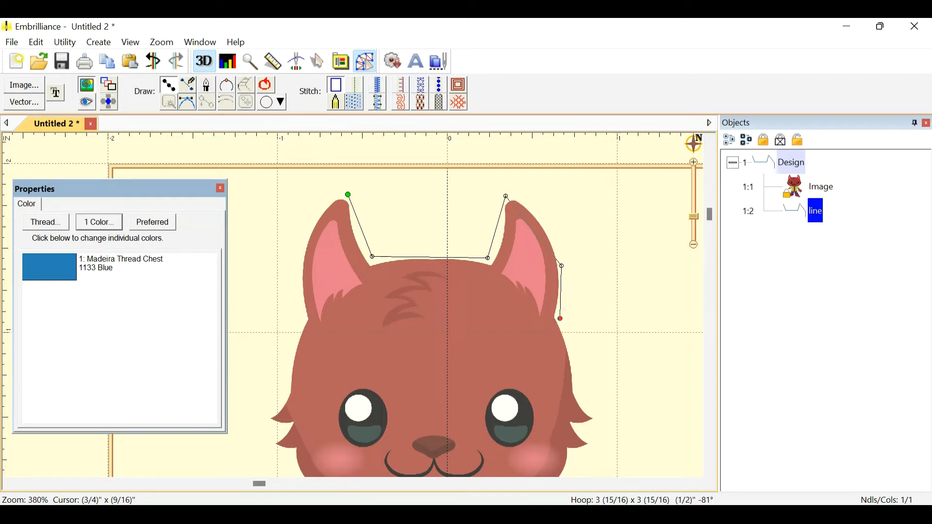
Continue the outline down the right side of the head and around both right cheek fur points
{"action": "left_click", "coordinate": [579, 392]}
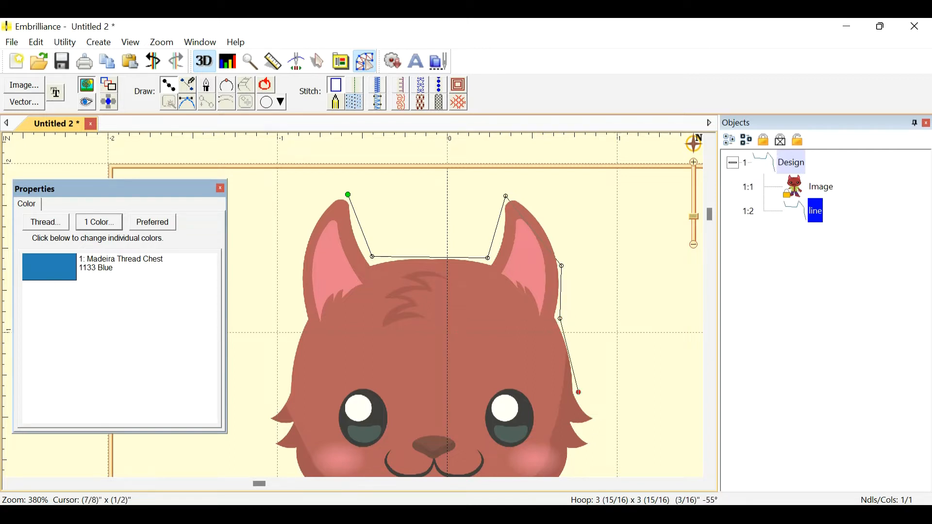
{"action": "left_click", "coordinate": [599, 423]}
{"action": "left_click", "coordinate": [579, 428]}
{"action": "left_click", "coordinate": [595, 450]}
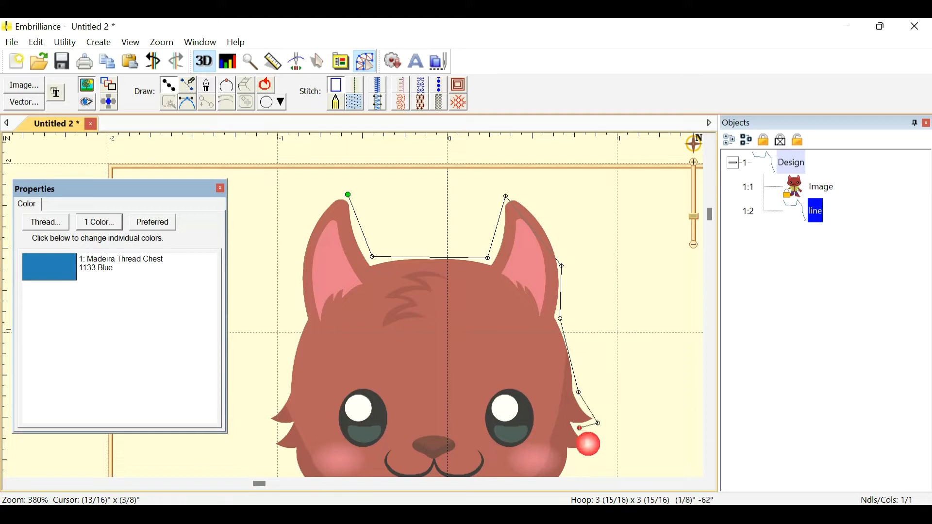
{"action": "left_click", "coordinate": [571, 452]}
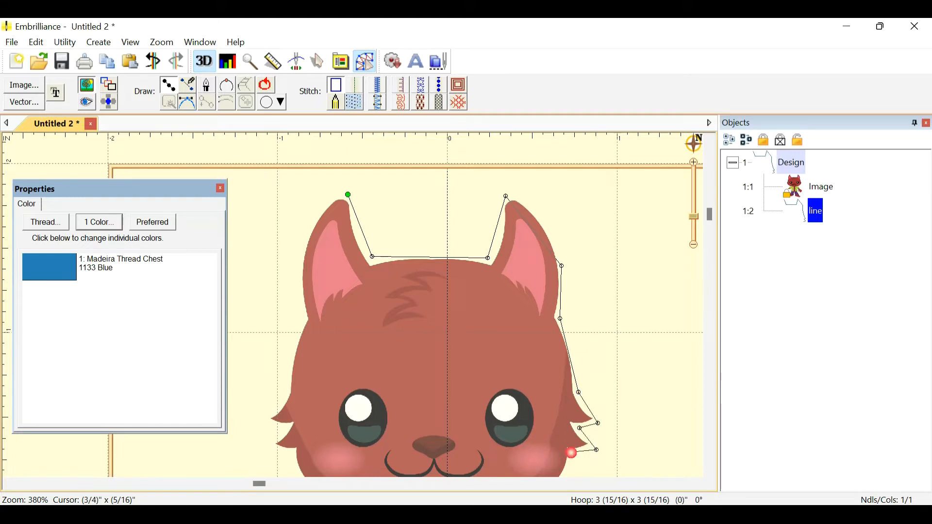
Extend the outline below the chin and around the left cheek's fur points
{"action": "left_click_drag", "start_coordinate": [520, 454], "coordinate": [513, 341]}
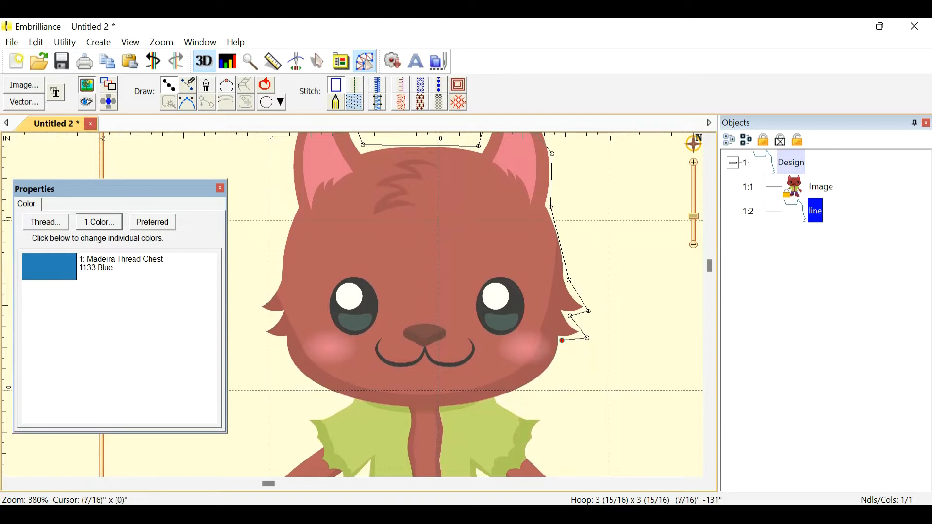
{"action": "left_click", "coordinate": [515, 394]}
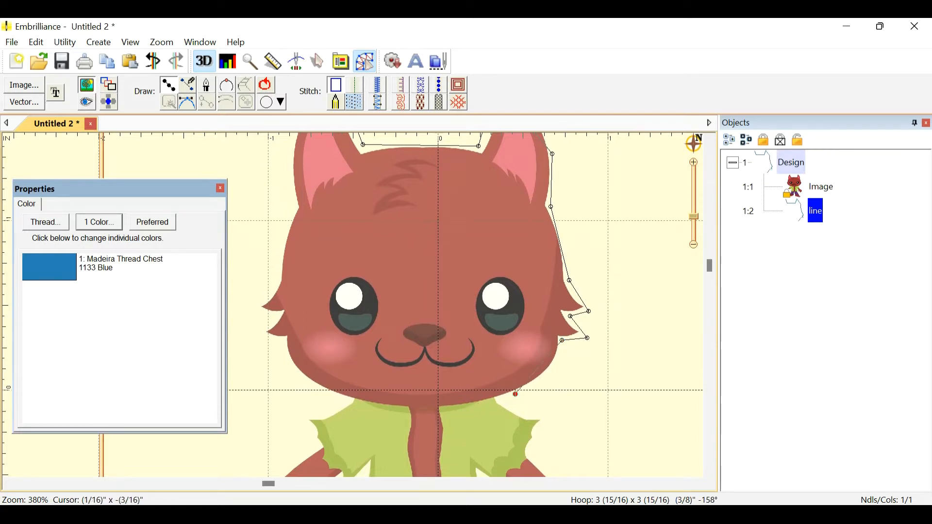
{"action": "left_click", "coordinate": [452, 420]}
{"action": "left_click", "coordinate": [338, 405]}
{"action": "left_click", "coordinate": [281, 345]}
{"action": "left_click", "coordinate": [257, 338]}
{"action": "left_click", "coordinate": [270, 314]}
{"action": "left_click", "coordinate": [249, 310]}
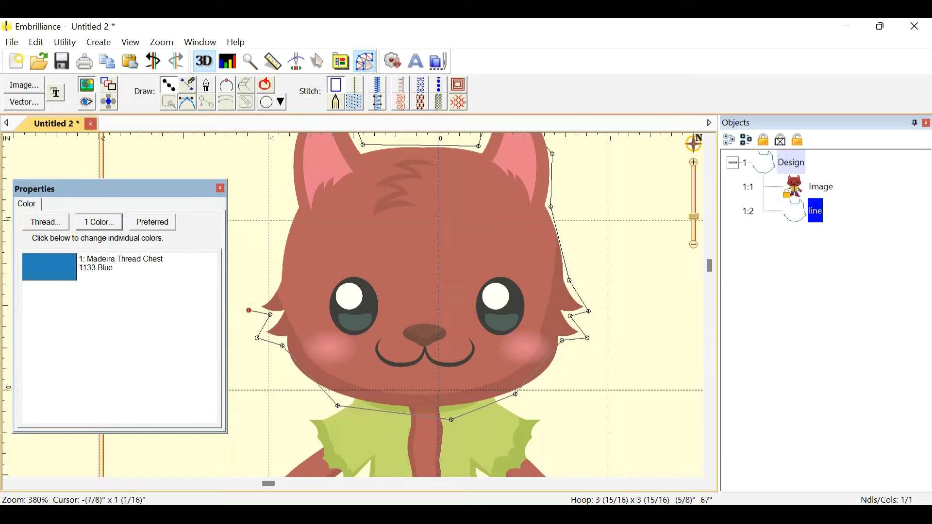
Trace up the left side of the head to the left ear's outer edge and close the outline
{"action": "left_click", "coordinate": [275, 274]}
{"action": "left_click", "coordinate": [289, 205]}
{"action": "left_click_drag", "start_coordinate": [340, 226], "coordinate": [370, 336]}
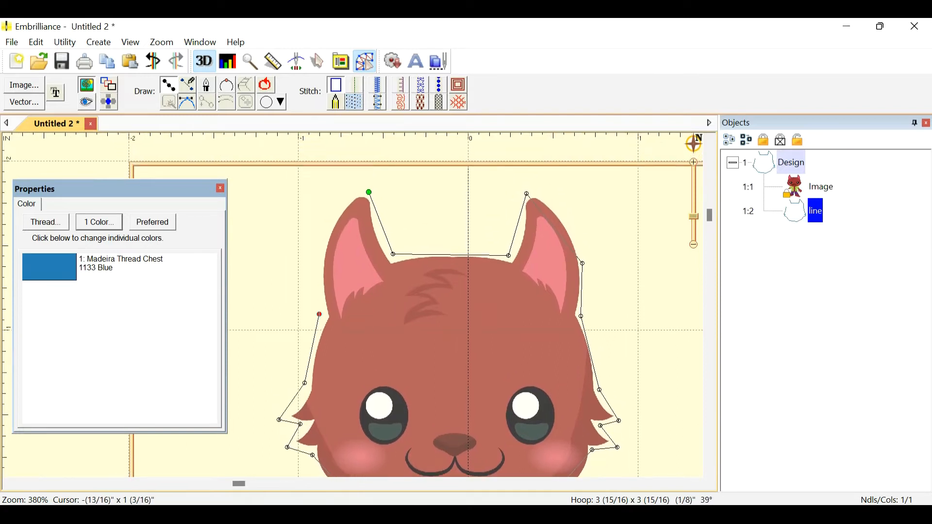
{"action": "left_click", "coordinate": [318, 247]}
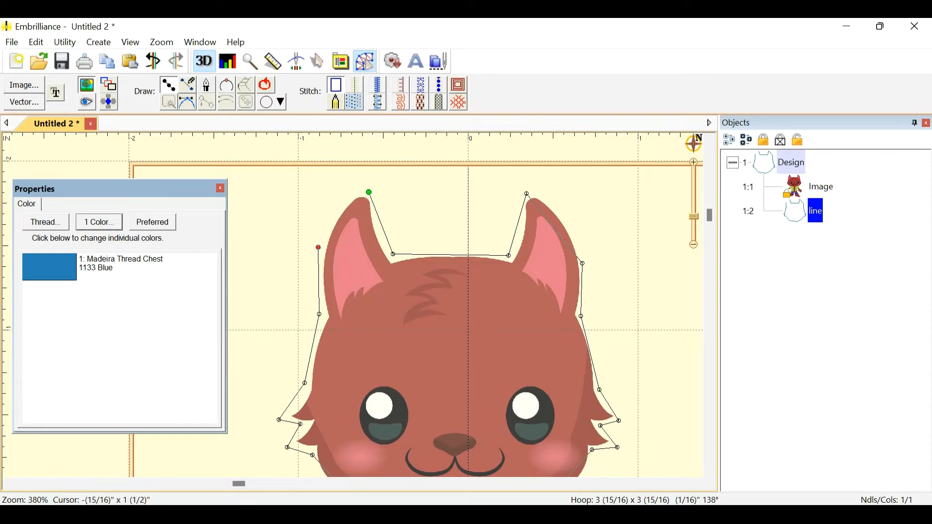
{"action": "left_click", "coordinate": [267, 89]}
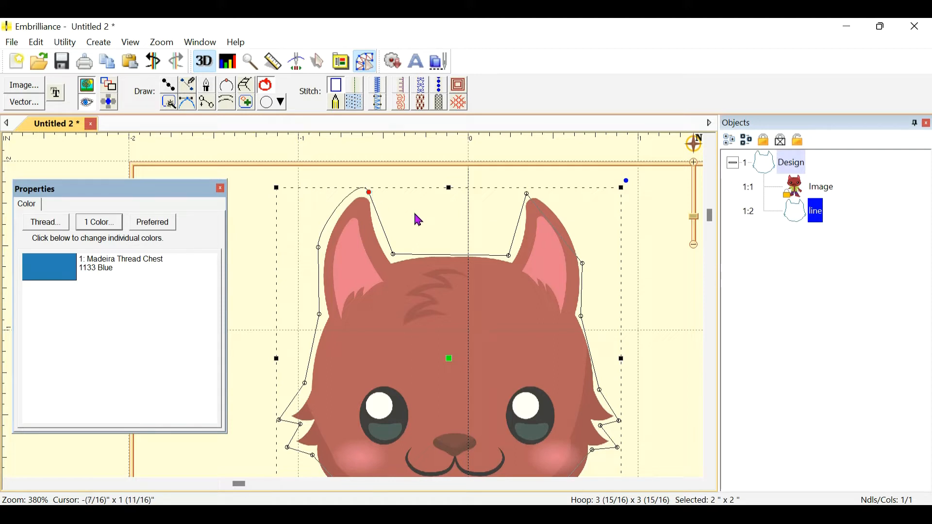
Try to reshape the outline around the left ear by making the tip point a cusp and adjusting its curve handles
{"action": "left_click", "coordinate": [394, 255]}
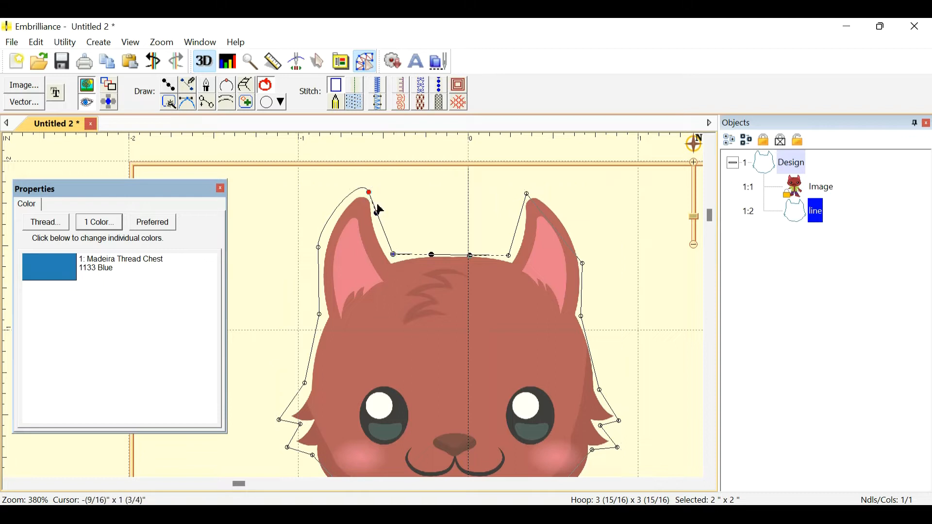
{"action": "left_click_drag", "start_coordinate": [377, 212], "coordinate": [396, 229]}
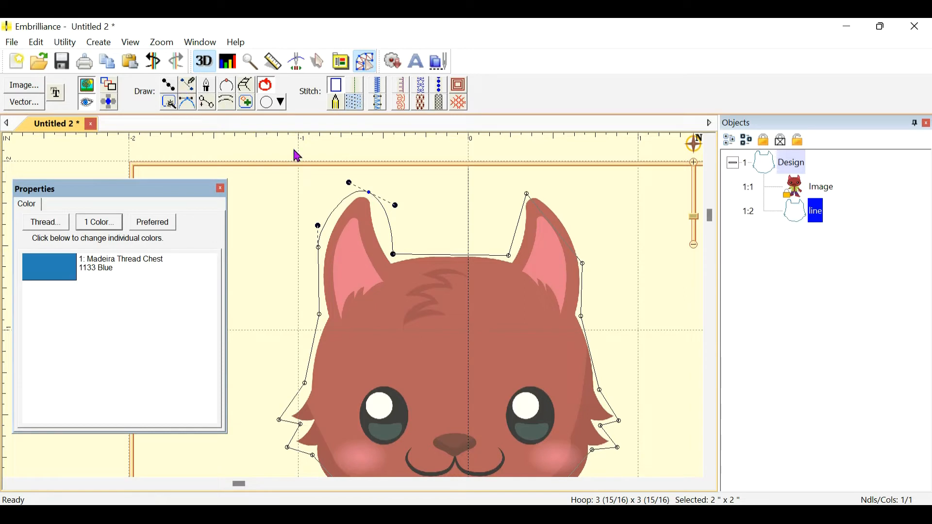
{"action": "right_click", "coordinate": [371, 196]}
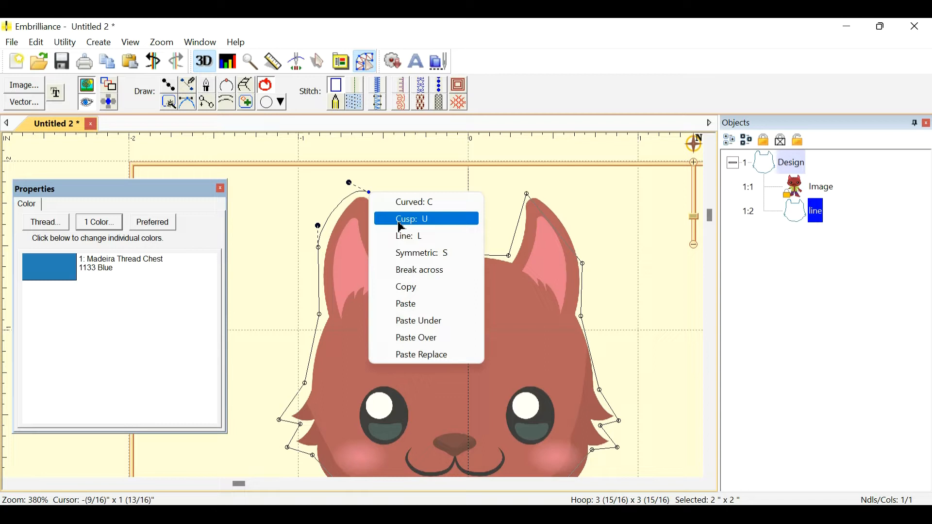
{"action": "left_click", "coordinate": [413, 220]}
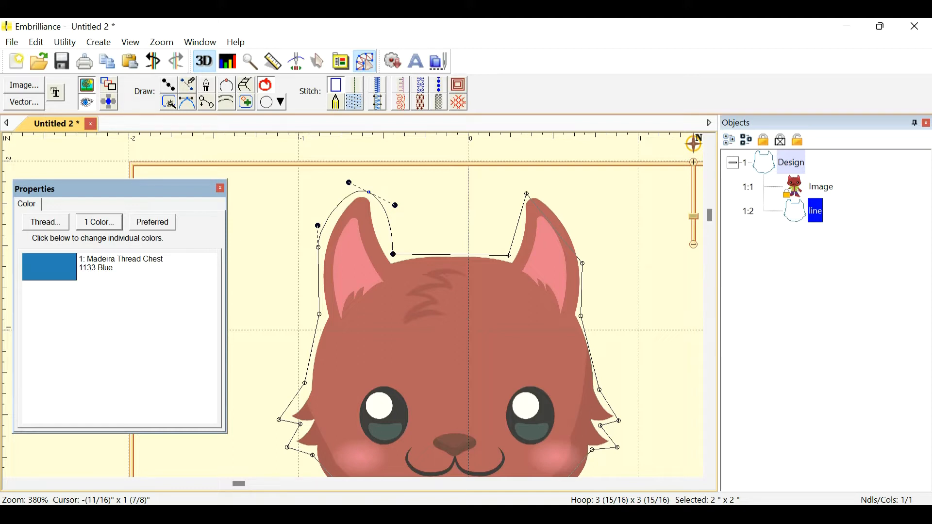
{"action": "left_click_drag", "start_coordinate": [349, 183], "coordinate": [323, 189]}
{"action": "mouse_move", "coordinate": [395, 205]}
{"action": "left_mouse_down"}
{"action": "mouse_move", "coordinate": [369, 254]}
{"action": "mouse_move", "coordinate": [389, 252]}
{"action": "mouse_move", "coordinate": [401, 216]}
{"action": "left_mouse_up"}
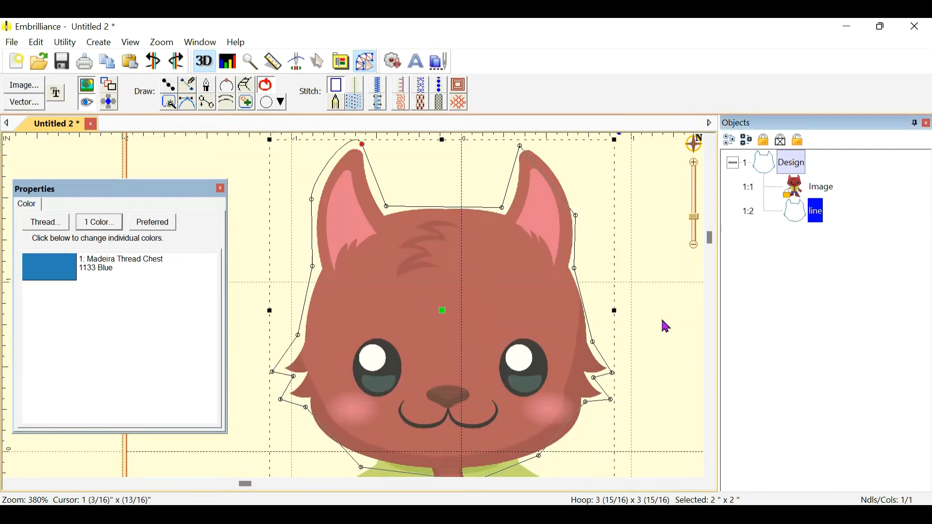
Convert the head outline to fill stitches and set its thread to Madeira Thread Chest 1039 Red Jubilee
{"action": "left_click", "coordinate": [356, 110]}
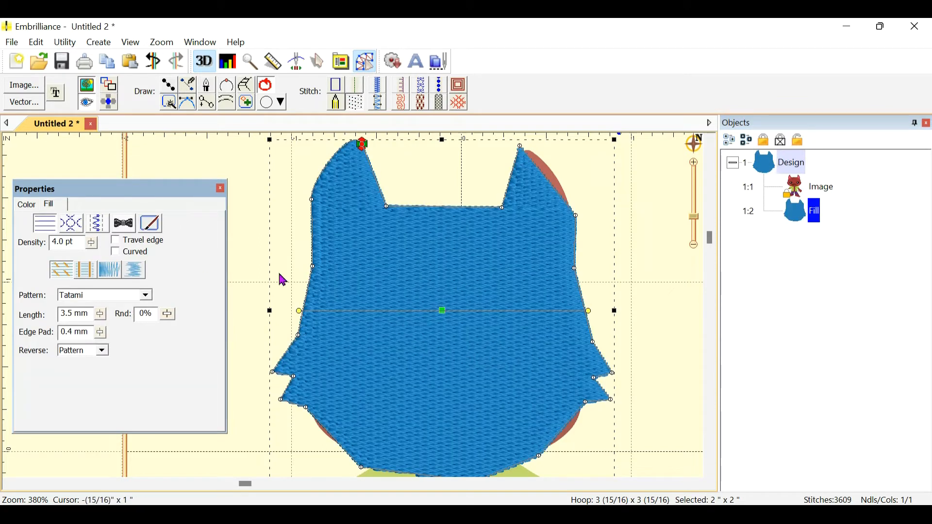
{"action": "left_click", "coordinate": [31, 204]}
{"action": "left_click", "coordinate": [97, 222]}
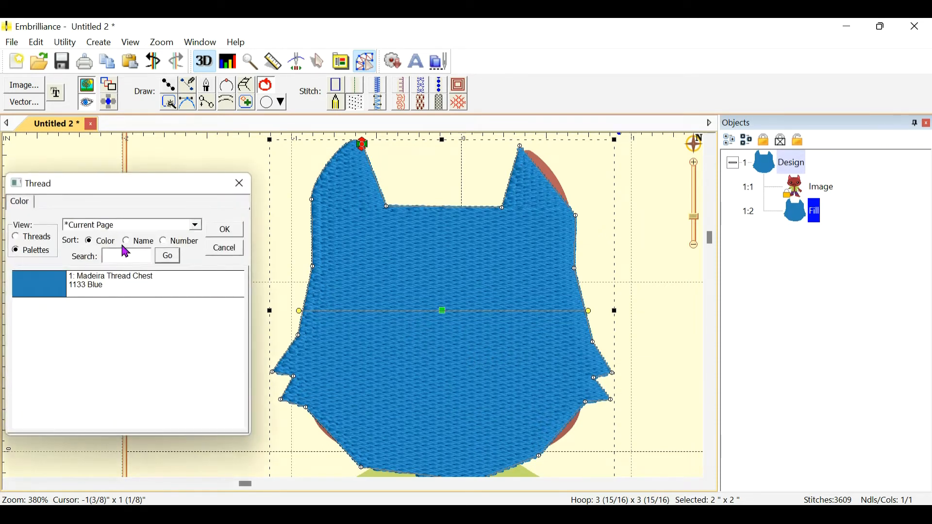
{"action": "left_click", "coordinate": [133, 241]}
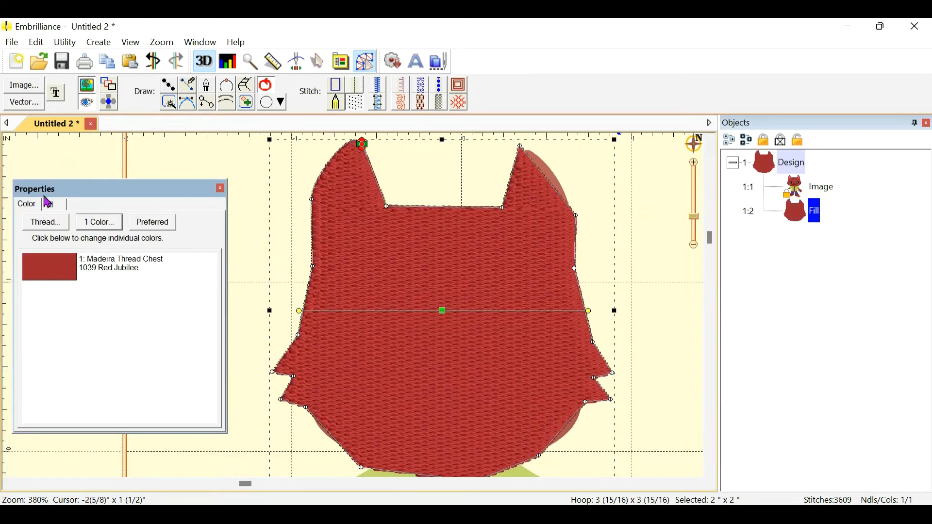
Preview each alternative fill type on the head object, then return to the standard straight-line fill
{"action": "left_click", "coordinate": [54, 205]}
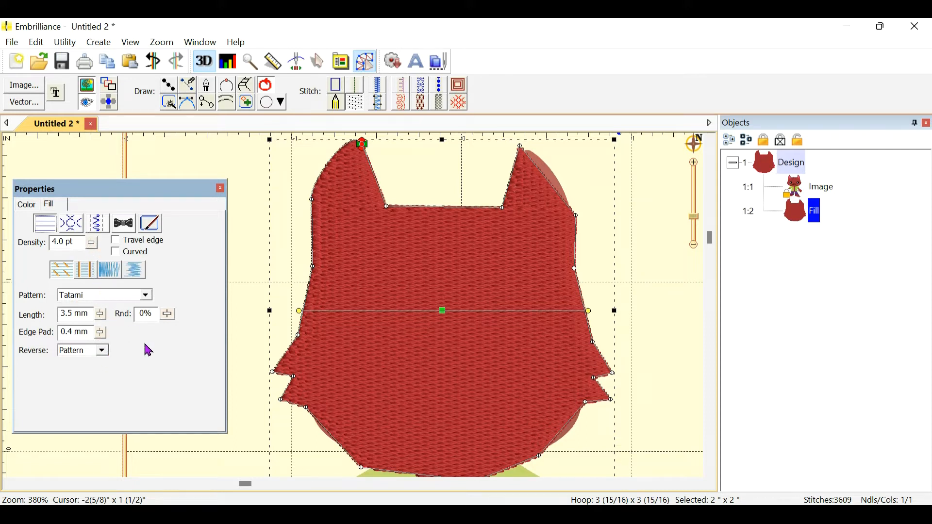
{"action": "left_click", "coordinate": [76, 224]}
{"action": "left_click", "coordinate": [97, 224]}
{"action": "left_click", "coordinate": [124, 224]}
{"action": "left_click", "coordinate": [153, 224]}
{"action": "left_click", "coordinate": [123, 224]}
{"action": "left_click", "coordinate": [98, 223]}
{"action": "left_click", "coordinate": [72, 224]}
{"action": "left_click", "coordinate": [44, 226]}
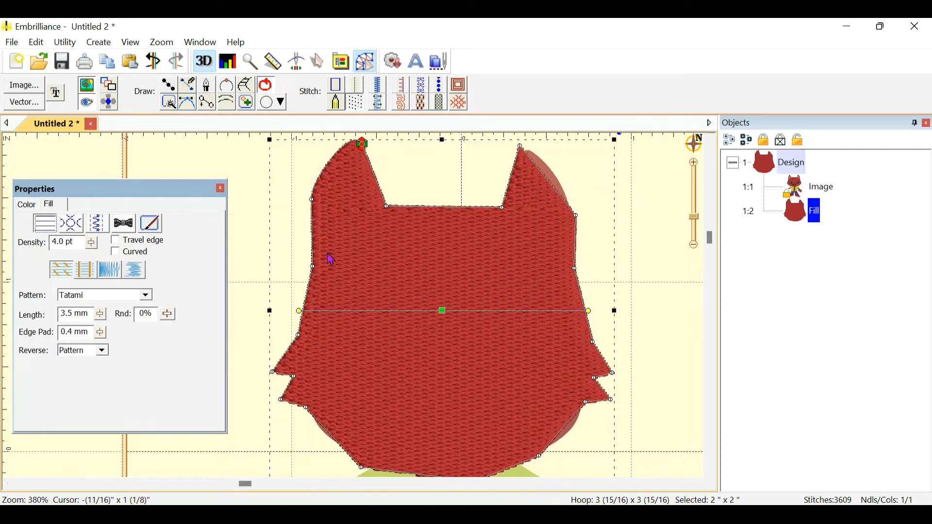
Turn off the 3D view and examine the head's fill stitches up close around the left ear
{"action": "left_click", "coordinate": [204, 62]}
{"action": "scroll", "coordinate": [452, 190], "scroll_direction": "up", "scroll_amount": 2}
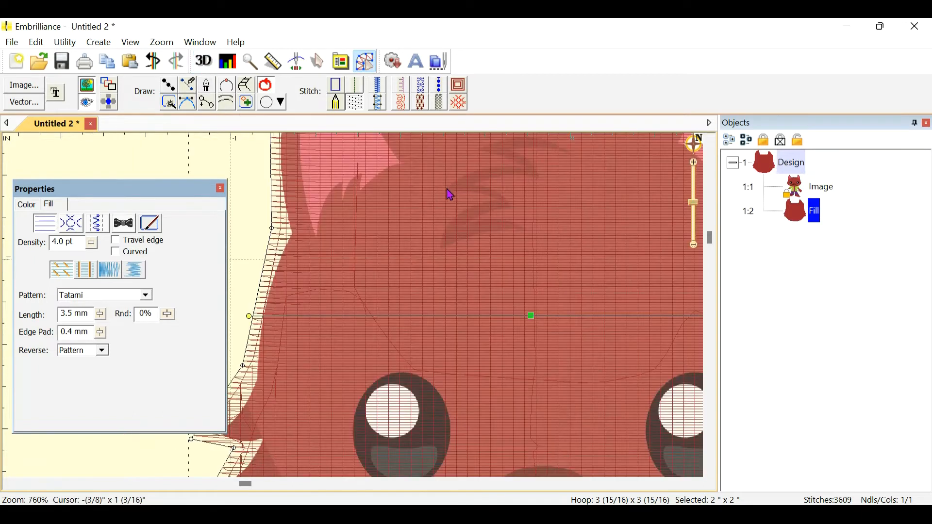
{"action": "left_click_drag", "start_coordinate": [427, 231], "coordinate": [446, 444]}
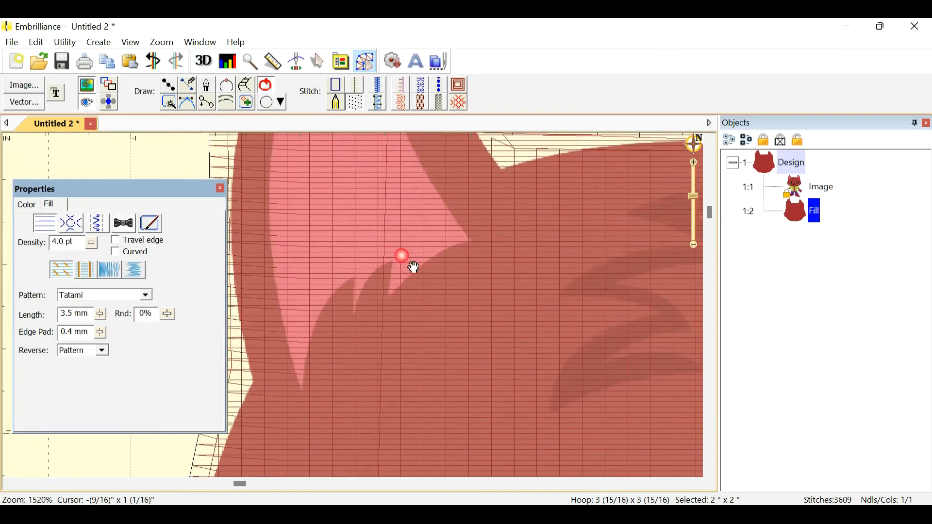
Lower the outline point at the left ear's inner base and tighten the outline around the ear's tip
{"action": "left_click_drag", "start_coordinate": [413, 268], "coordinate": [402, 383]}
{"action": "left_click_drag", "start_coordinate": [405, 219], "coordinate": [371, 408]}
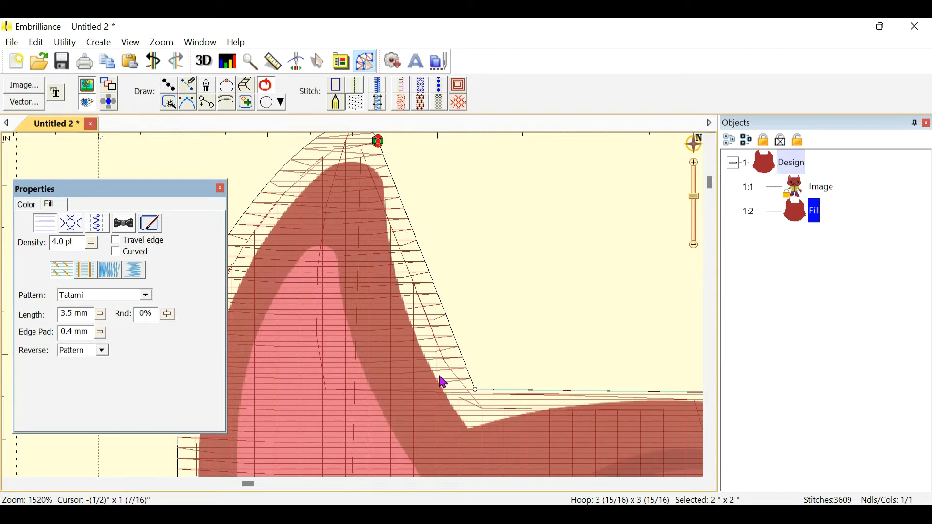
{"action": "scroll", "coordinate": [402, 223], "scroll_direction": "up", "scroll_amount": 1}
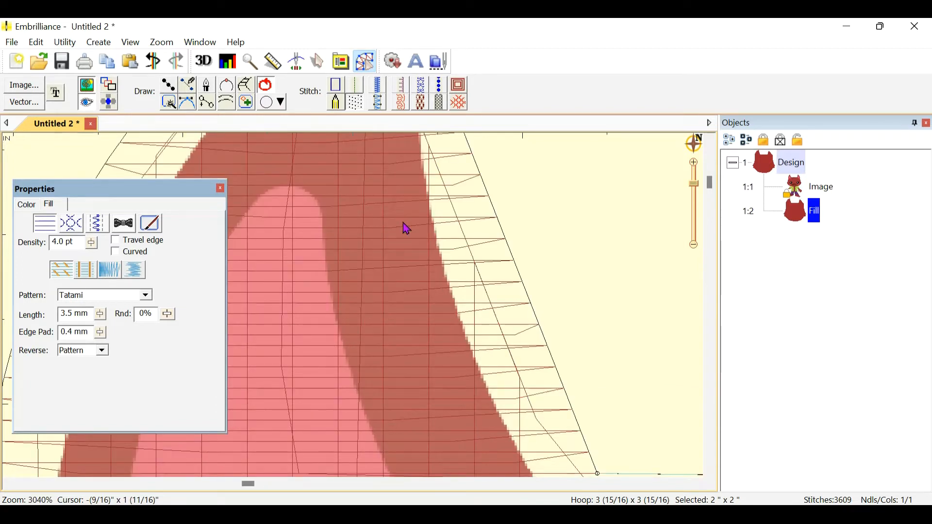
{"action": "scroll", "coordinate": [406, 228], "scroll_direction": "down", "scroll_amount": 1}
{"action": "left_click_drag", "start_coordinate": [477, 392], "coordinate": [477, 412]}
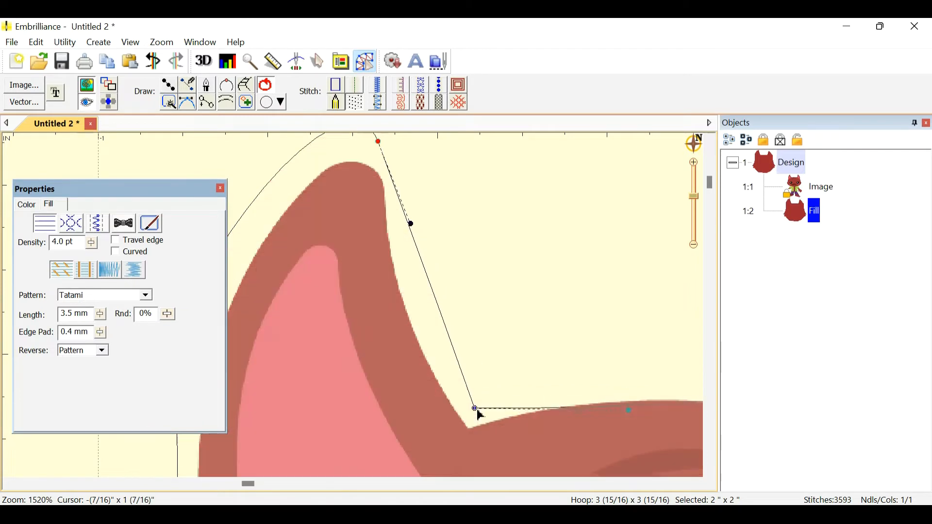
{"action": "left_click", "coordinate": [379, 142]}
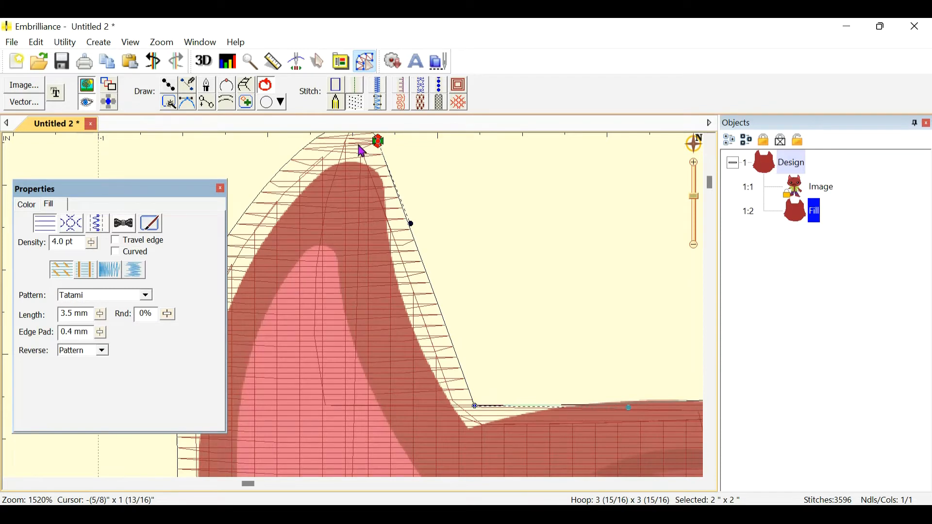
{"action": "left_click_drag", "start_coordinate": [367, 152], "coordinate": [392, 203]}
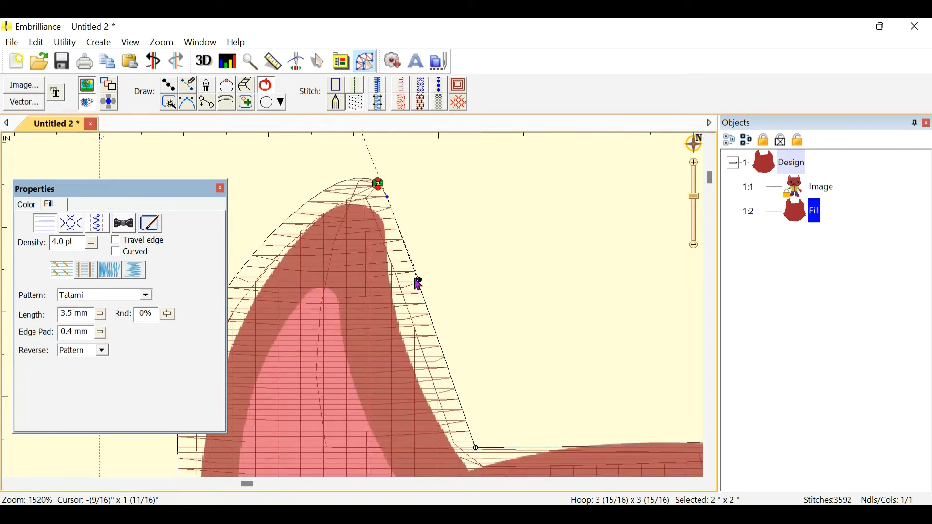
Add a point midway along the left ear's inner edge, make it a cusp and pull the outline inward
{"action": "left_click", "coordinate": [431, 319]}
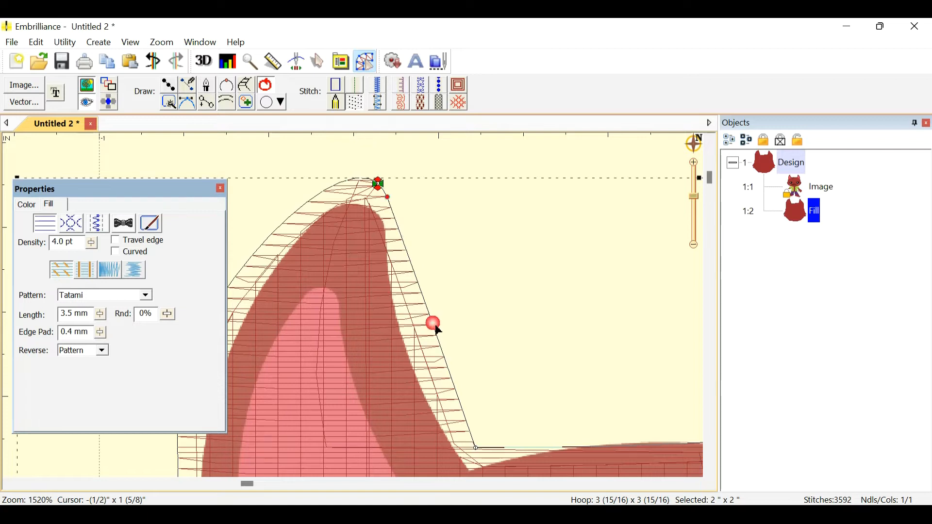
{"action": "right_click", "coordinate": [435, 326]}
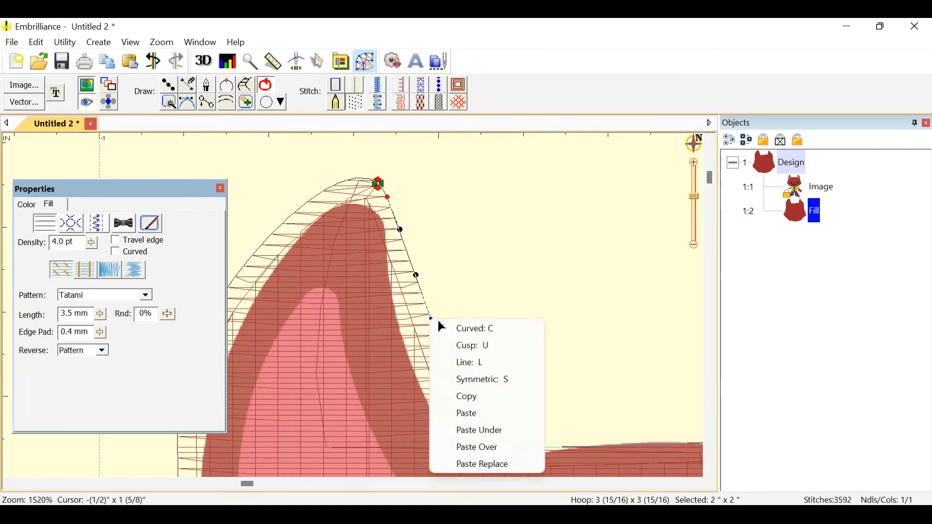
{"action": "left_click", "coordinate": [459, 345]}
{"action": "left_click_drag", "start_coordinate": [436, 326], "coordinate": [415, 336]}
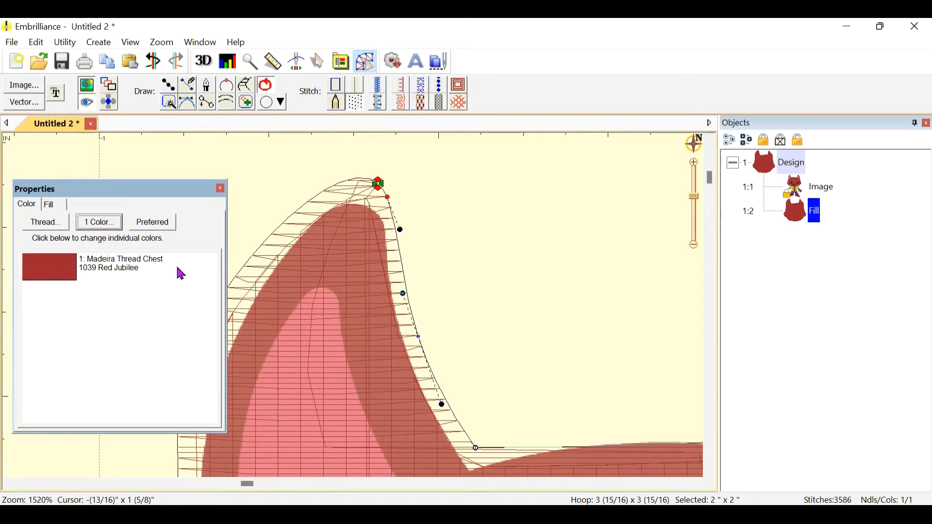
Set the head fill's thread to Madeira Thread Chest 1386 Dark Chestnut
{"action": "left_click", "coordinate": [96, 227]}
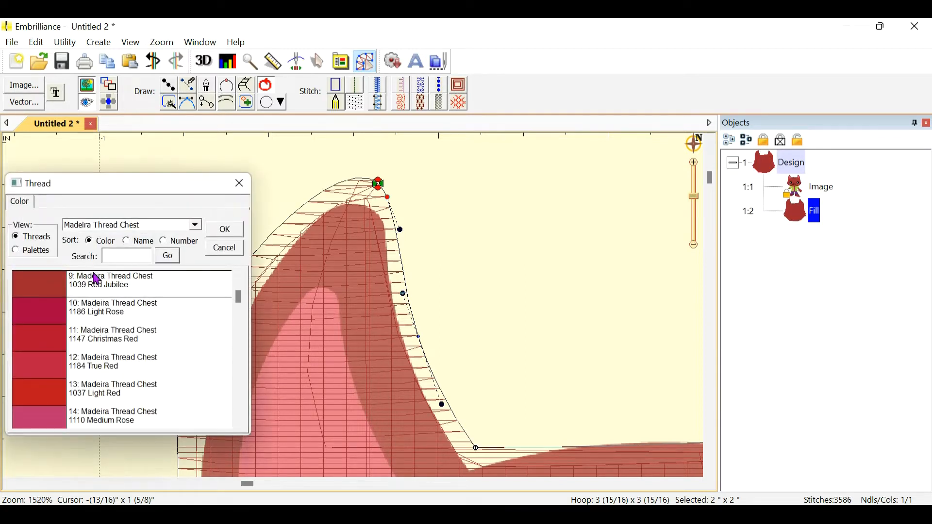
{"action": "scroll", "coordinate": [104, 339], "scroll_direction": "up", "scroll_amount": 3}
{"action": "scroll", "coordinate": [103, 340], "scroll_direction": "up", "scroll_amount": 1}
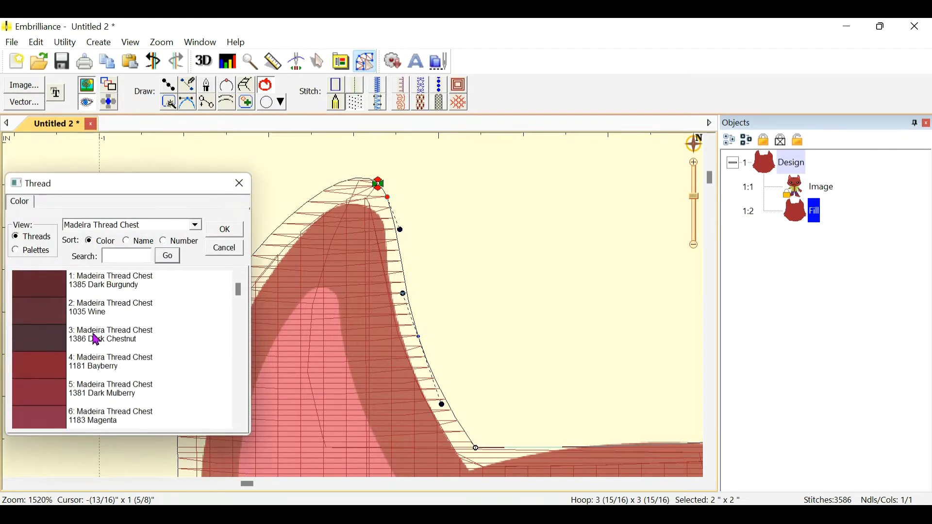
{"action": "left_click", "coordinate": [53, 344]}
{"action": "left_click", "coordinate": [223, 231]}
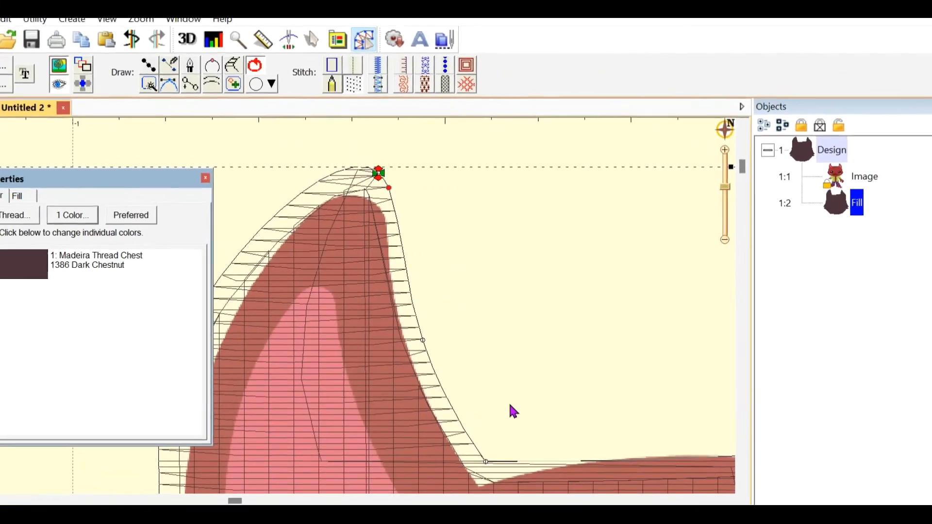
Bow the outline upward along the top of the head between the ears with its curve handles
{"action": "left_click_drag", "start_coordinate": [634, 434], "coordinate": [515, 214]}
{"action": "left_click_drag", "start_coordinate": [451, 245], "coordinate": [427, 192]}
{"action": "left_click_drag", "start_coordinate": [481, 229], "coordinate": [454, 245]}
{"action": "left_click", "coordinate": [526, 304]}
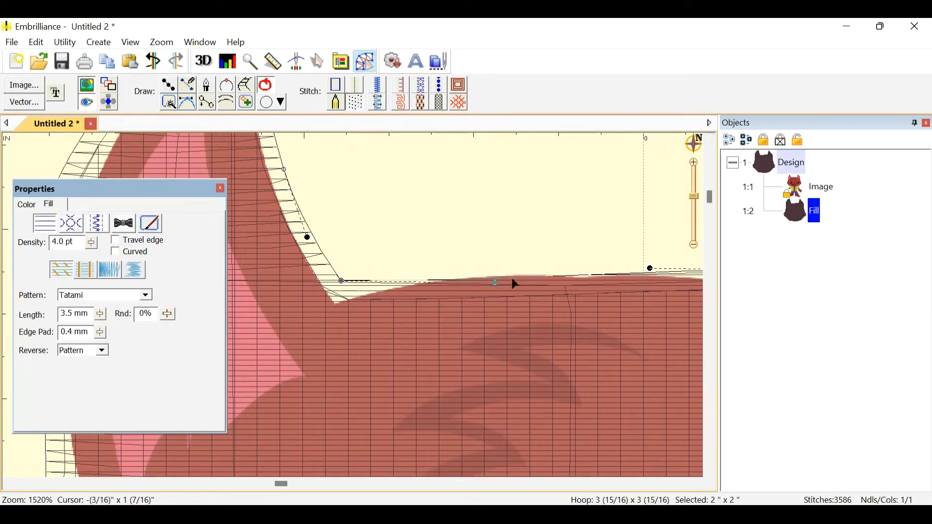
{"action": "left_click_drag", "start_coordinate": [495, 282], "coordinate": [495, 235]}
{"action": "left_click_drag", "start_coordinate": [637, 265], "coordinate": [489, 226]}
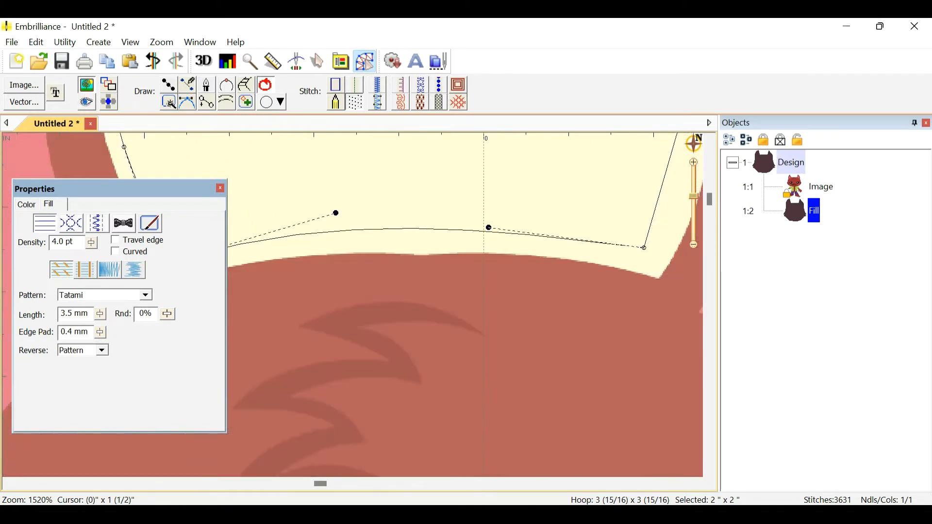
Adjust the outline points and curves along the right ear's inner edge to follow the artwork
{"action": "left_click_drag", "start_coordinate": [573, 291], "coordinate": [411, 306]}
{"action": "left_click_drag", "start_coordinate": [484, 263], "coordinate": [493, 267]}
{"action": "left_click_drag", "start_coordinate": [569, 247], "coordinate": [532, 364]}
{"action": "left_click_drag", "start_coordinate": [478, 300], "coordinate": [496, 314]}
{"action": "left_click_drag", "start_coordinate": [561, 207], "coordinate": [541, 322]}
{"action": "left_click_drag", "start_coordinate": [503, 249], "coordinate": [523, 248]}
Reshape the outline around the right ear's tip and outer edge, leaving a small margin outside the artwork
{"action": "left_click_drag", "start_coordinate": [501, 329], "coordinate": [471, 295]}
{"action": "left_click_drag", "start_coordinate": [588, 338], "coordinate": [675, 285]}
{"action": "left_click_drag", "start_coordinate": [470, 294], "coordinate": [458, 294]}
{"action": "left_click_drag", "start_coordinate": [610, 462], "coordinate": [453, 288]}
{"action": "left_click_drag", "start_coordinate": [489, 258], "coordinate": [533, 256]}
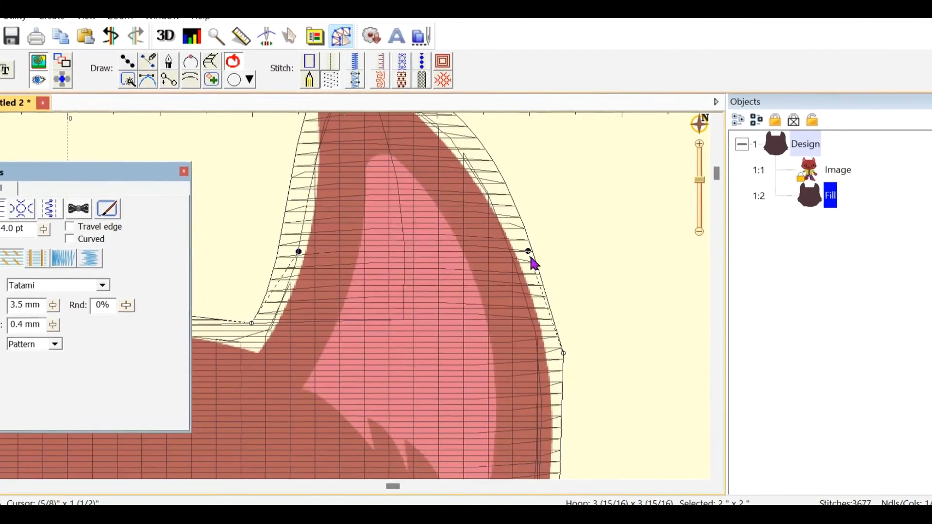
{"action": "left_click_drag", "start_coordinate": [491, 303], "coordinate": [431, 137]}
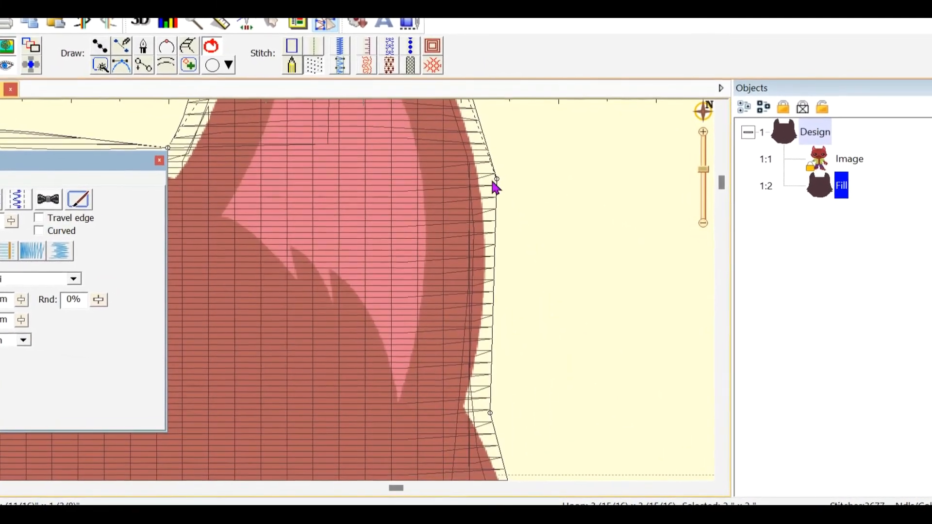
{"action": "left_click_drag", "start_coordinate": [496, 179], "coordinate": [504, 180]}
Move the outline points and curve handles down the right side of the head below the ear
{"action": "left_click_drag", "start_coordinate": [412, 246], "coordinate": [382, 125]}
{"action": "mouse_move", "coordinate": [451, 288]}
{"action": "left_mouse_down"}
{"action": "mouse_move", "coordinate": [469, 285]}
{"action": "mouse_move", "coordinate": [445, 277]}
{"action": "left_mouse_up"}
{"action": "left_click_drag", "start_coordinate": [476, 392], "coordinate": [510, 376]}
{"action": "left_click_drag", "start_coordinate": [432, 176], "coordinate": [447, 174]}
{"action": "left_click_drag", "start_coordinate": [388, 391], "coordinate": [375, 104]}
{"action": "left_click_drag", "start_coordinate": [330, 294], "coordinate": [289, 129]}
{"action": "left_click_drag", "start_coordinate": [387, 218], "coordinate": [412, 212]}
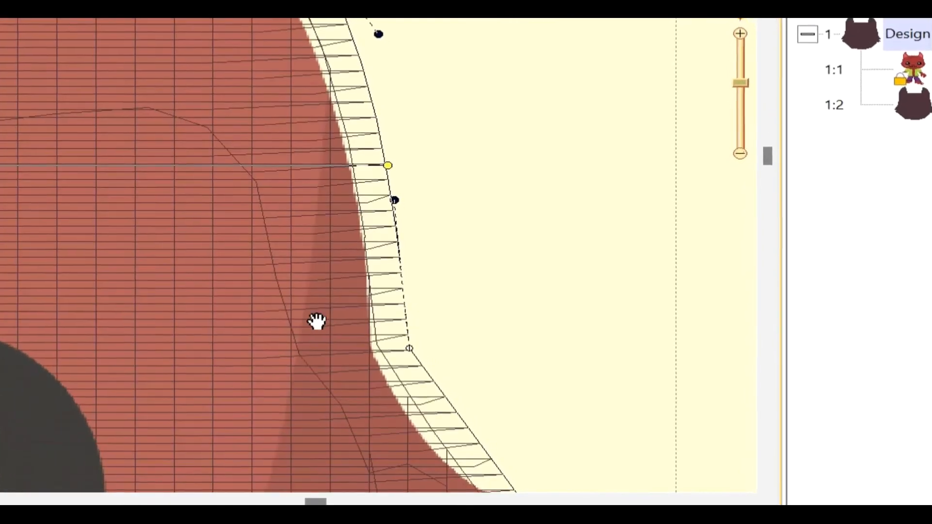
Reshape the outline around both pointed fur tufts on the right cheek
{"action": "left_click_drag", "start_coordinate": [317, 321], "coordinate": [250, 123]}
{"action": "left_click_drag", "start_coordinate": [476, 330], "coordinate": [454, 306]}
{"action": "left_click_drag", "start_coordinate": [324, 353], "coordinate": [298, 349]}
{"action": "left_click_drag", "start_coordinate": [392, 311], "coordinate": [405, 355]}
{"action": "left_click_drag", "start_coordinate": [251, 279], "coordinate": [251, 115]}
{"action": "left_click_drag", "start_coordinate": [439, 326], "coordinate": [434, 303]}
{"action": "left_click_drag", "start_coordinate": [366, 308], "coordinate": [372, 349]}
{"action": "left_click_drag", "start_coordinate": [389, 257], "coordinate": [399, 252]}
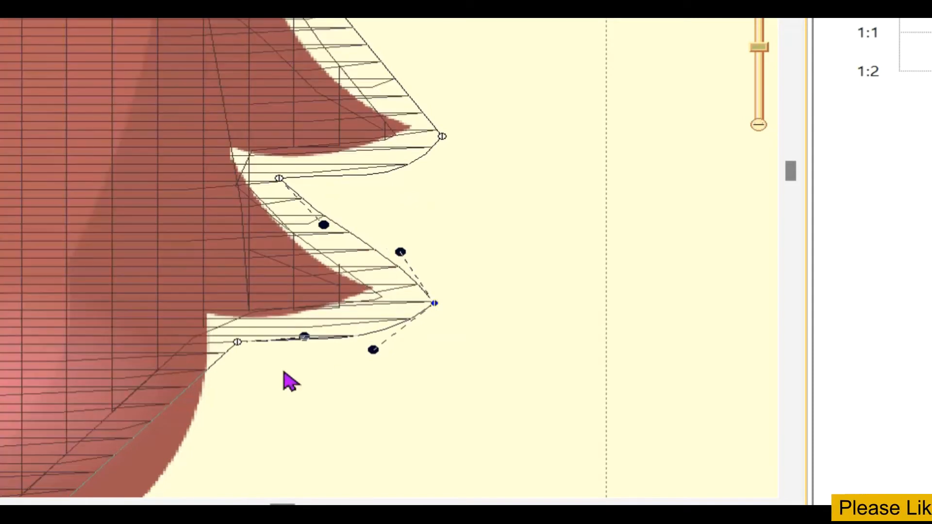
Bow the straight outline segment below the right cheek tufts outward around the jaw
{"action": "left_click_drag", "start_coordinate": [291, 383], "coordinate": [345, 275]}
{"action": "left_click", "coordinate": [285, 228]}
{"action": "left_click_drag", "start_coordinate": [190, 379], "coordinate": [295, 482]}
{"action": "left_click_drag", "start_coordinate": [152, 436], "coordinate": [341, 282]}
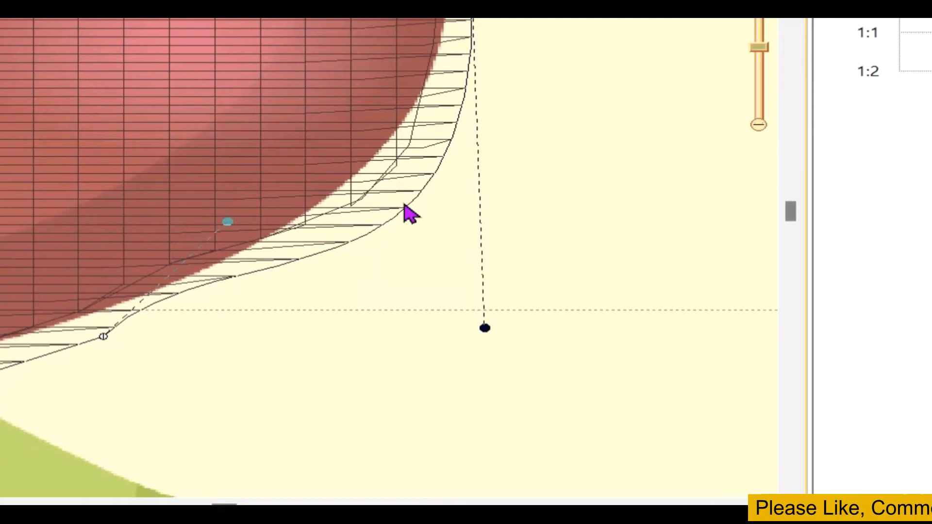
Add a cusp point on the right jaw curve and smooth the segments on both sides of it
{"action": "left_click", "coordinate": [417, 212]}
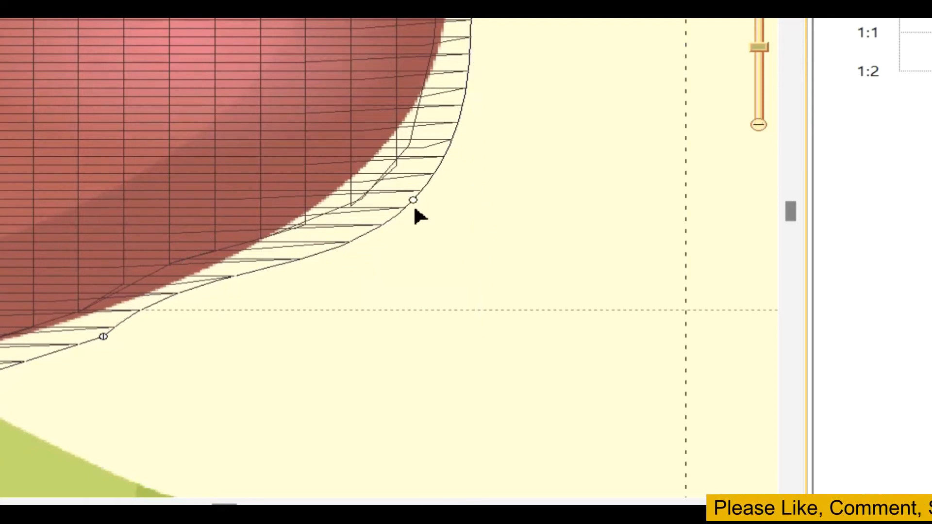
{"action": "left_click", "coordinate": [412, 200]}
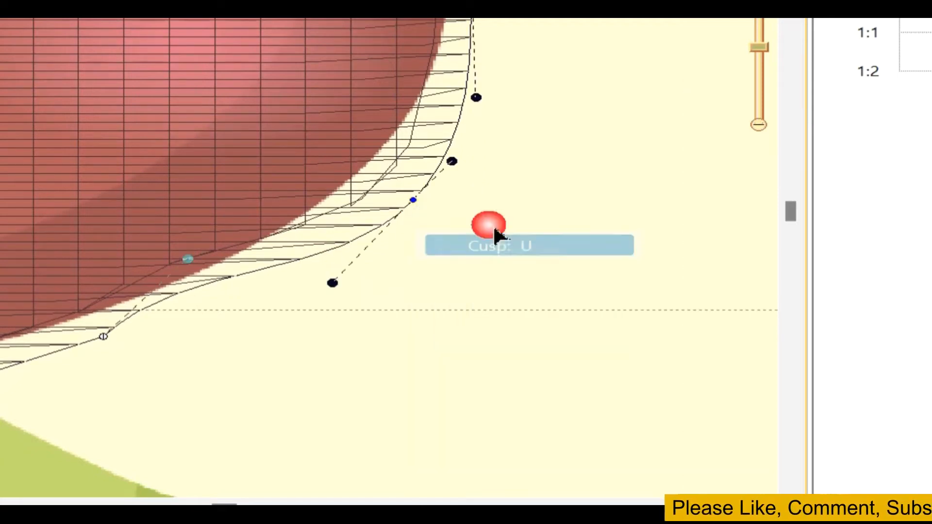
{"action": "left_click", "coordinate": [175, 293]}
{"action": "left_click_drag", "start_coordinate": [188, 259], "coordinate": [211, 302]}
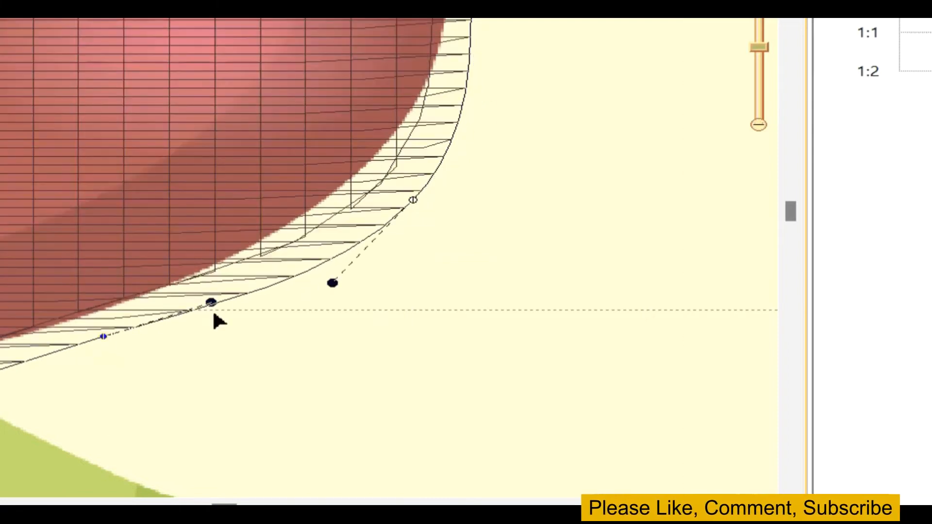
{"action": "left_click_drag", "start_coordinate": [413, 200], "coordinate": [407, 194]}
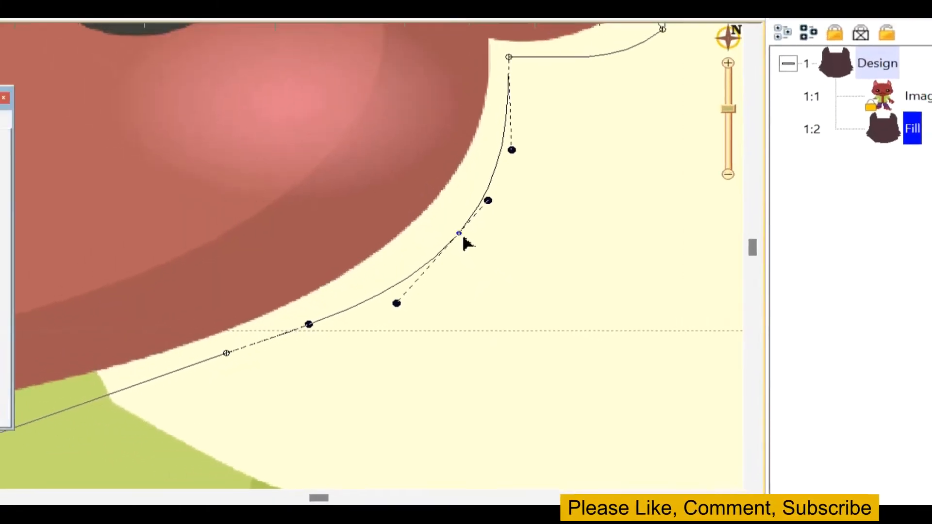
{"action": "left_click_drag", "start_coordinate": [462, 236], "coordinate": [456, 231]}
Reshape the outline under the chin to the right of the neck so it curves slightly below the head's edge
{"action": "key", "text": "space"}
{"action": "left_click_drag", "start_coordinate": [141, 483], "coordinate": [500, 324]}
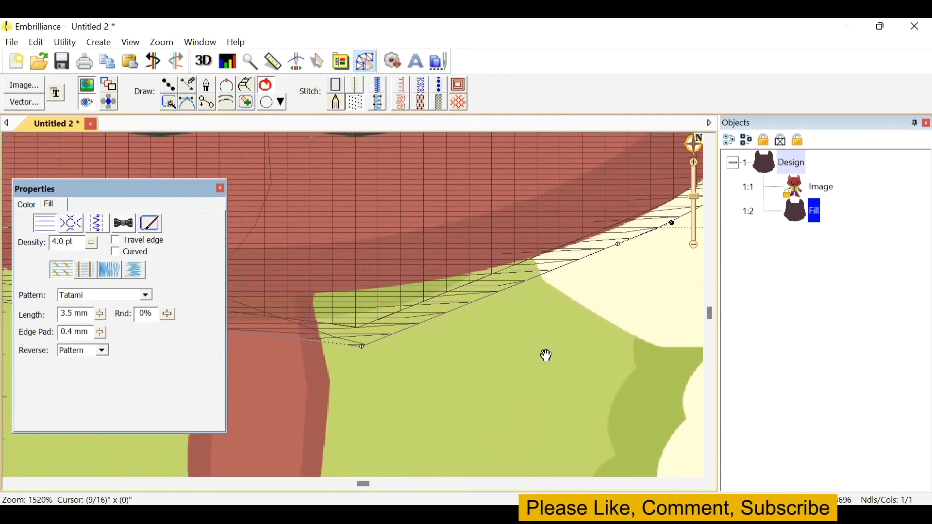
{"action": "left_click_drag", "start_coordinate": [547, 356], "coordinate": [584, 332]}
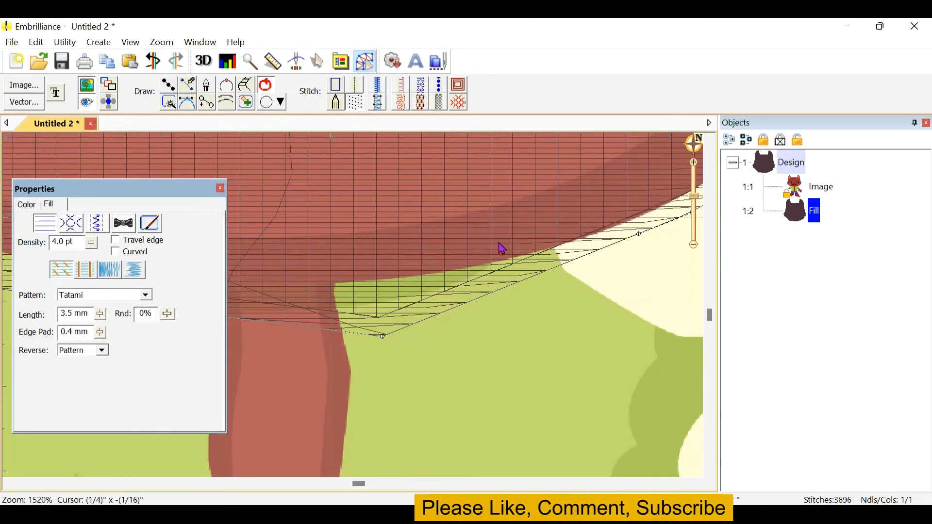
{"action": "left_click_drag", "start_coordinate": [380, 336], "coordinate": [352, 288]}
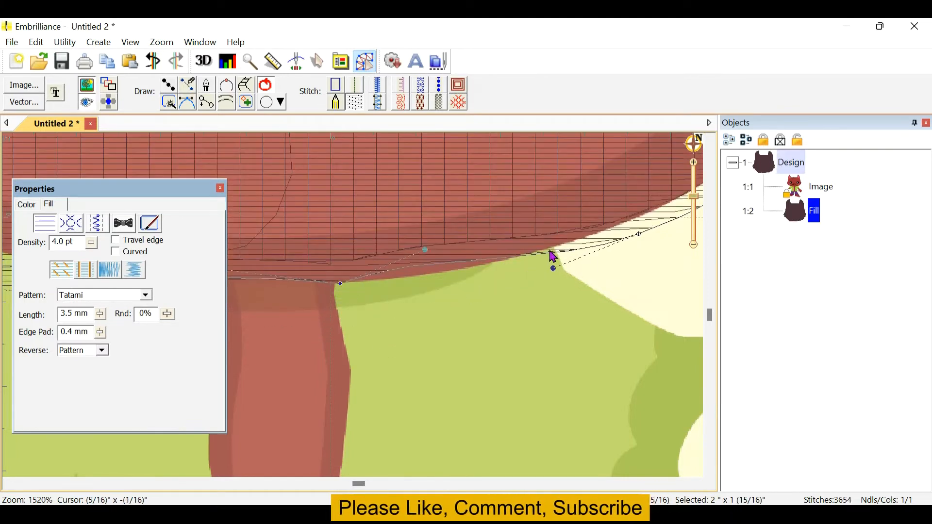
{"action": "left_click_drag", "start_coordinate": [341, 286], "coordinate": [340, 326]}
{"action": "left_click_drag", "start_coordinate": [487, 282], "coordinate": [489, 299]}
{"action": "left_click_drag", "start_coordinate": [565, 259], "coordinate": [568, 265]}
{"action": "left_click_drag", "start_coordinate": [491, 305], "coordinate": [494, 319]}
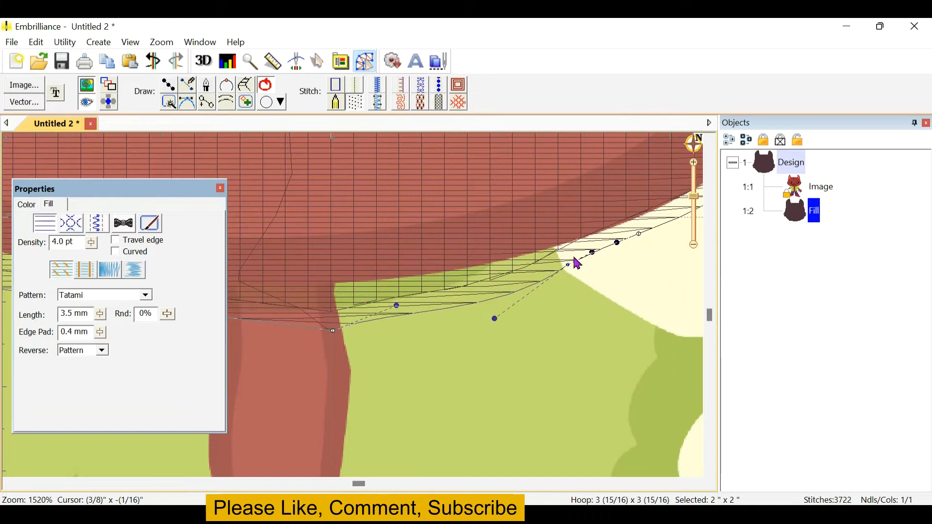
{"action": "left_click_drag", "start_coordinate": [566, 268], "coordinate": [566, 271]}
{"action": "left_click_drag", "start_coordinate": [397, 306], "coordinate": [396, 310]}
{"action": "left_click_drag", "start_coordinate": [333, 333], "coordinate": [330, 329]}
Adjust the outline under the chin to the left of the neck by raising its corner point and moving its curve handles
{"action": "left_click_drag", "start_coordinate": [316, 383], "coordinate": [583, 359]}
{"action": "left_click_drag", "start_coordinate": [440, 286], "coordinate": [439, 295]}
{"action": "left_click_drag", "start_coordinate": [598, 301], "coordinate": [597, 303]}
{"action": "left_click_drag", "start_coordinate": [278, 233], "coordinate": [418, 232]}
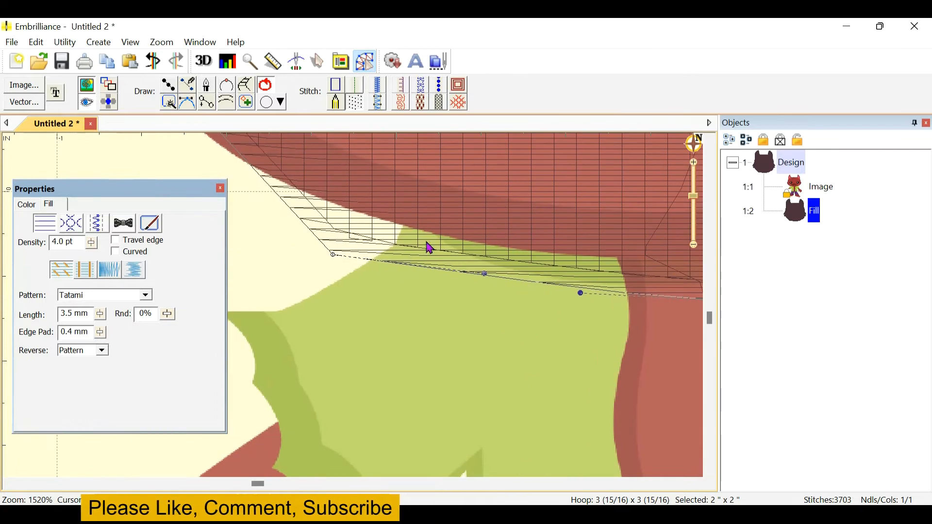
{"action": "left_click_drag", "start_coordinate": [336, 260], "coordinate": [344, 229]}
{"action": "left_click_drag", "start_coordinate": [486, 260], "coordinate": [464, 285]}
{"action": "left_click_drag", "start_coordinate": [389, 289], "coordinate": [606, 438]}
Curve the outline around the left jaw up to the lower cheek tuft
{"action": "left_click_drag", "start_coordinate": [486, 296], "coordinate": [342, 316]}
{"action": "left_click_drag", "start_coordinate": [309, 210], "coordinate": [352, 326]}
{"action": "left_click_drag", "start_coordinate": [445, 359], "coordinate": [402, 369]}
{"action": "left_click_drag", "start_coordinate": [371, 280], "coordinate": [341, 276]}
{"action": "mouse_move", "coordinate": [270, 249]}
{"action": "left_mouse_down"}
{"action": "mouse_move", "coordinate": [284, 248]}
{"action": "mouse_move", "coordinate": [284, 237]}
{"action": "left_mouse_up"}
Reshape the outline around both pointed fur tufts on the left cheek and just above them
{"action": "left_click_drag", "start_coordinate": [301, 204], "coordinate": [377, 280]}
{"action": "left_click_drag", "start_coordinate": [376, 225], "coordinate": [388, 238]}
{"action": "left_click_drag", "start_coordinate": [371, 270], "coordinate": [410, 227]}
{"action": "left_click_drag", "start_coordinate": [326, 221], "coordinate": [396, 330]}
{"action": "left_click_drag", "start_coordinate": [360, 316], "coordinate": [409, 330]}
{"action": "mouse_move", "coordinate": [416, 266]}
{"action": "left_mouse_down"}
{"action": "mouse_move", "coordinate": [432, 283]}
{"action": "mouse_move", "coordinate": [430, 271]}
{"action": "left_mouse_up"}
{"action": "left_click_drag", "start_coordinate": [464, 169], "coordinate": [480, 172]}
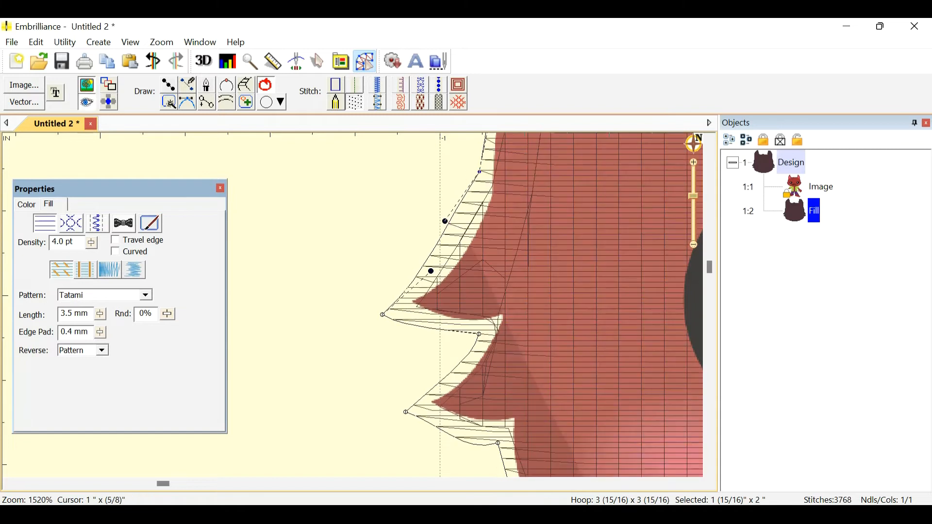
{"action": "left_click_drag", "start_coordinate": [445, 221], "coordinate": [455, 233]}
Adjust the outline points and curves up the left side of the head to the base of the ear
{"action": "left_click_drag", "start_coordinate": [510, 148], "coordinate": [483, 353]}
{"action": "left_click_drag", "start_coordinate": [471, 285], "coordinate": [450, 272]}
{"action": "left_click_drag", "start_coordinate": [517, 248], "coordinate": [499, 401]}
{"action": "left_click_drag", "start_coordinate": [480, 254], "coordinate": [498, 255]}
{"action": "left_click_drag", "start_coordinate": [478, 348], "coordinate": [455, 340]}
{"action": "left_click_drag", "start_coordinate": [480, 239], "coordinate": [473, 426]}
{"action": "left_click_drag", "start_coordinate": [469, 260], "coordinate": [455, 260]}
Refine the left ear's outer edge by moving its outline points and curve handles closer to the artwork
{"action": "left_click_drag", "start_coordinate": [518, 226], "coordinate": [479, 380]}
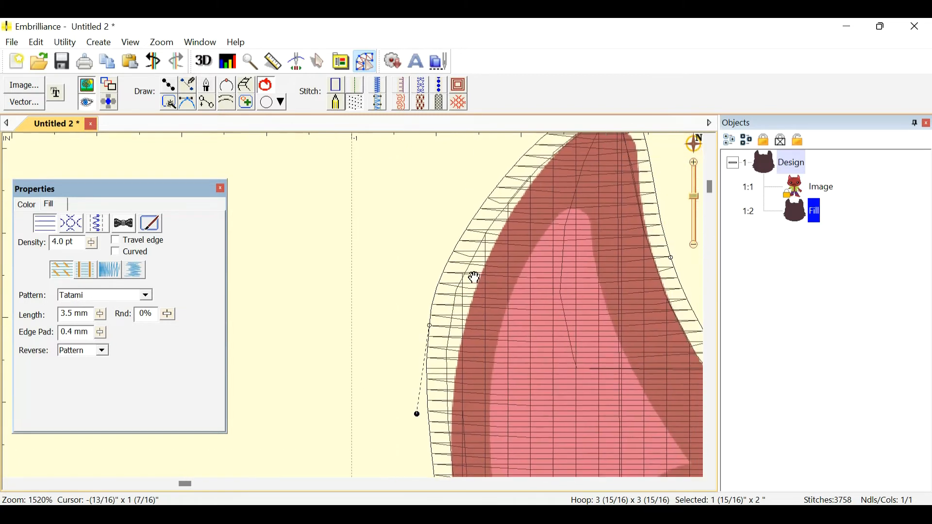
{"action": "left_click_drag", "start_coordinate": [474, 277], "coordinate": [453, 292]}
{"action": "left_click_drag", "start_coordinate": [473, 208], "coordinate": [475, 213]}
{"action": "left_click_drag", "start_coordinate": [437, 256], "coordinate": [443, 265]}
{"action": "left_click_drag", "start_coordinate": [407, 304], "coordinate": [425, 299]}
{"action": "left_click_drag", "start_coordinate": [408, 339], "coordinate": [413, 339]}
{"action": "left_click_drag", "start_coordinate": [412, 440], "coordinate": [395, 334]}
{"action": "left_click_drag", "start_coordinate": [399, 377], "coordinate": [409, 272]}
Preview the reshaped head fill in the 3D view with the whole head visible
{"action": "left_click_drag", "start_coordinate": [456, 138], "coordinate": [418, 341]}
{"action": "left_click", "coordinate": [623, 285]}
{"action": "left_click", "coordinate": [310, 225]}
{"action": "scroll", "coordinate": [310, 225], "scroll_direction": "down", "scroll_amount": 2}
{"action": "left_click", "coordinate": [202, 62]}
{"action": "scroll", "coordinate": [555, 277], "scroll_direction": "down", "scroll_amount": 1}
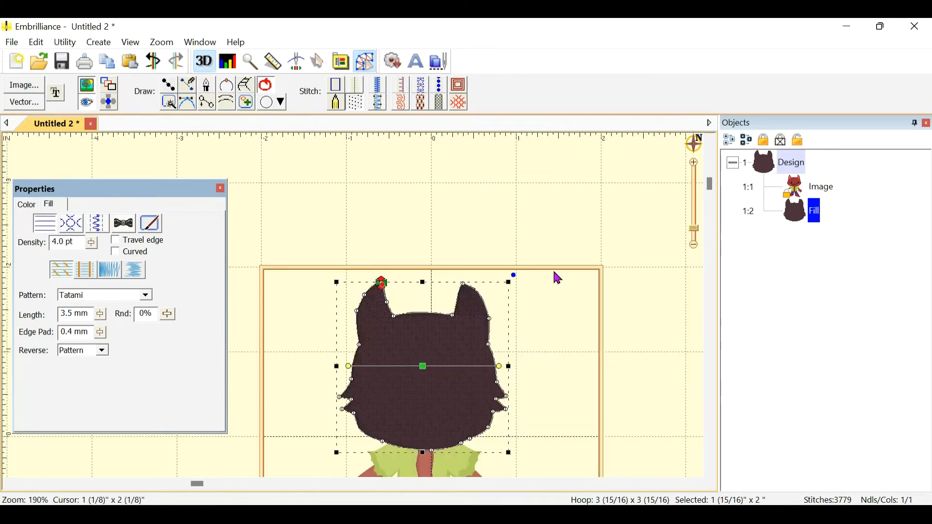
{"action": "left_click", "coordinate": [632, 299]}
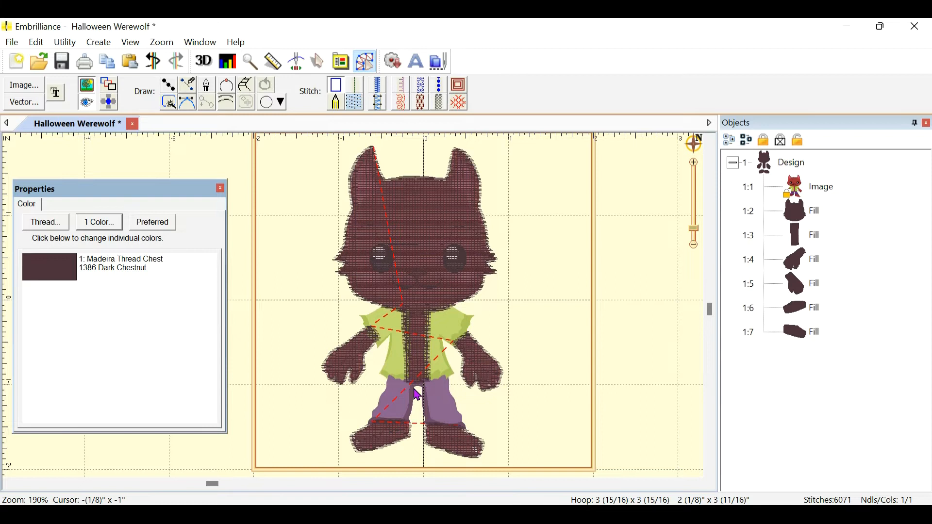
Start tracing the trousers with outline points from above the waist down the right leg's outer edge to its hem corner
{"action": "scroll", "coordinate": [412, 384], "scroll_direction": "up", "scroll_amount": 1}
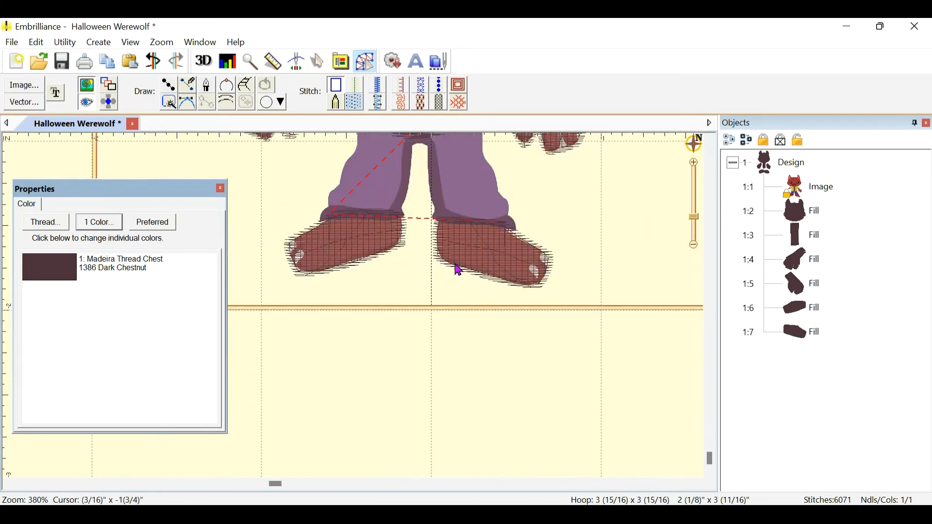
{"action": "left_click_drag", "start_coordinate": [466, 208], "coordinate": [481, 310]}
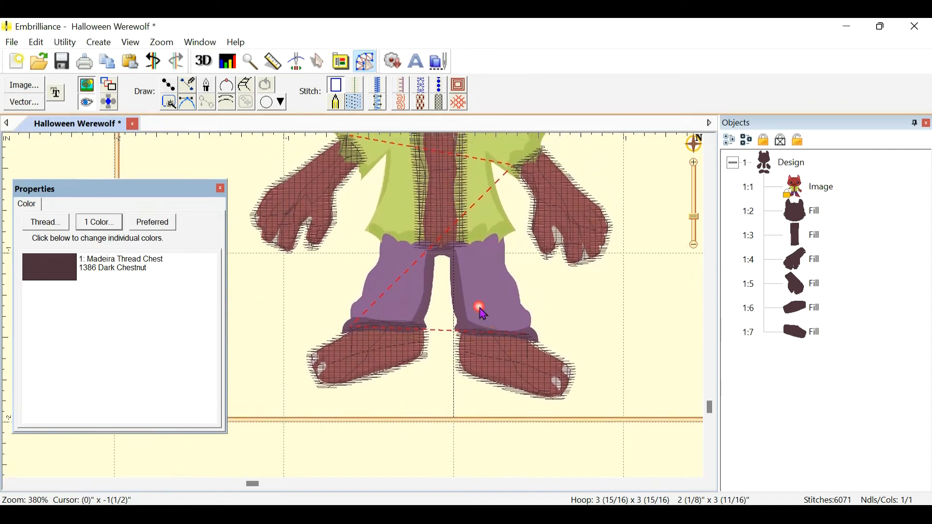
{"action": "scroll", "coordinate": [479, 306], "scroll_direction": "up", "scroll_amount": 1}
{"action": "left_click_drag", "start_coordinate": [625, 286], "coordinate": [542, 299]}
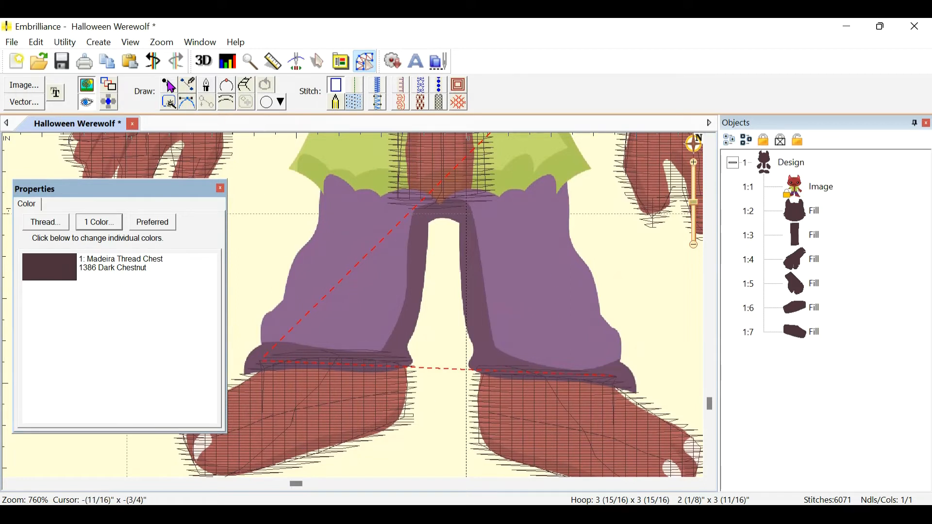
{"action": "left_click", "coordinate": [172, 91]}
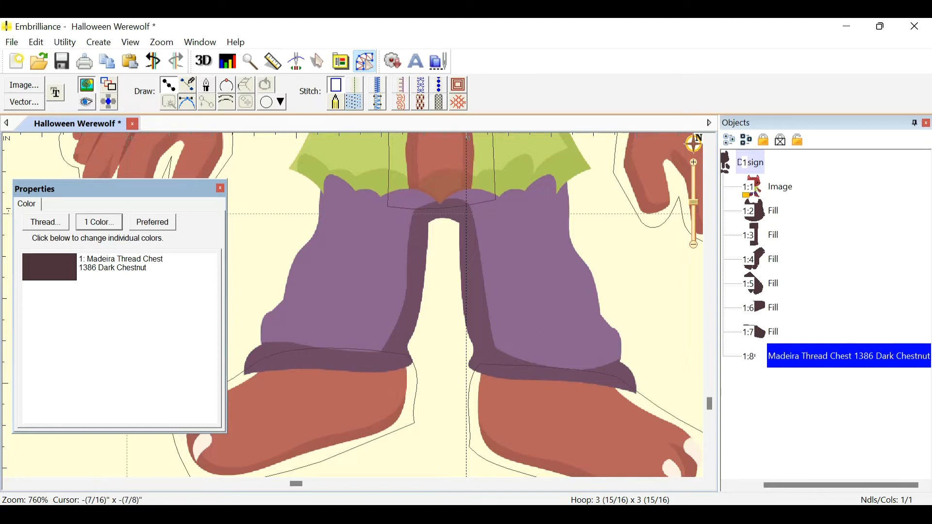
{"action": "left_click", "coordinate": [321, 165]}
{"action": "left_click", "coordinate": [564, 168]}
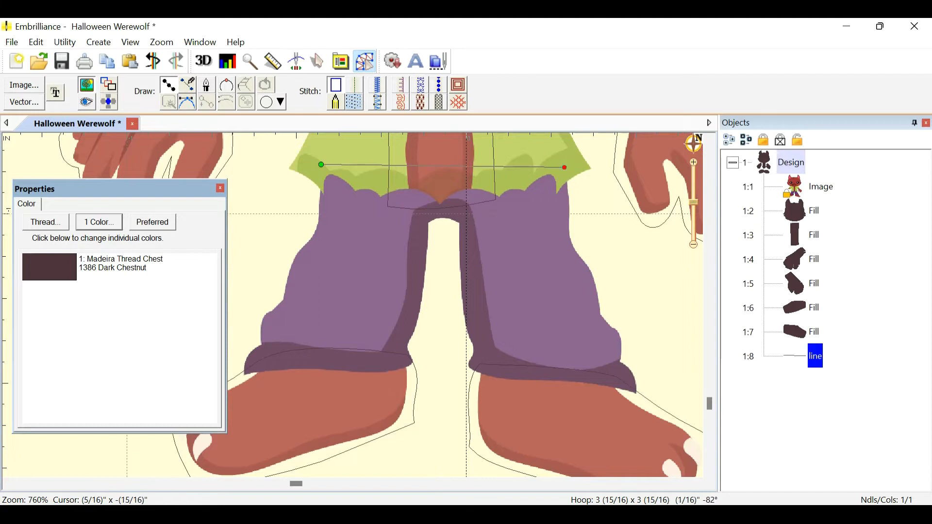
{"action": "left_click", "coordinate": [583, 239]}
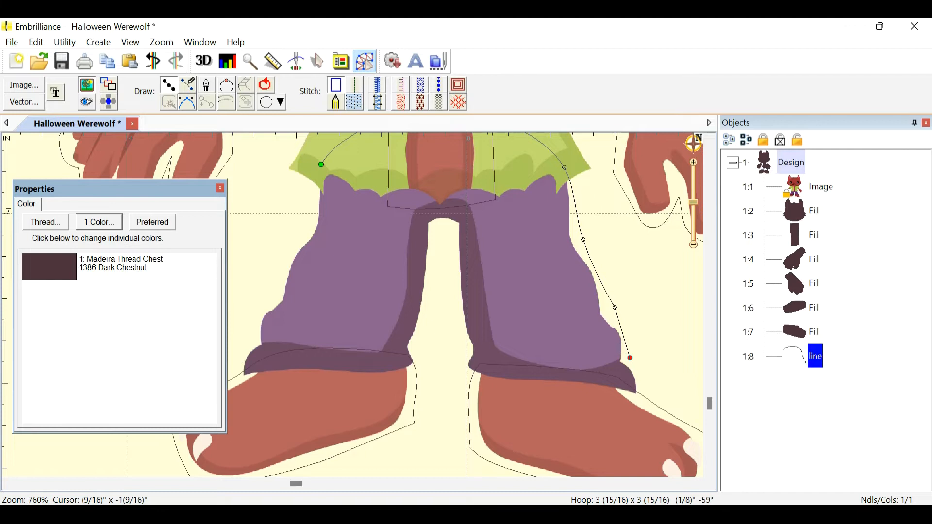
{"action": "left_click", "coordinate": [630, 358]}
{"action": "left_click", "coordinate": [645, 404]}
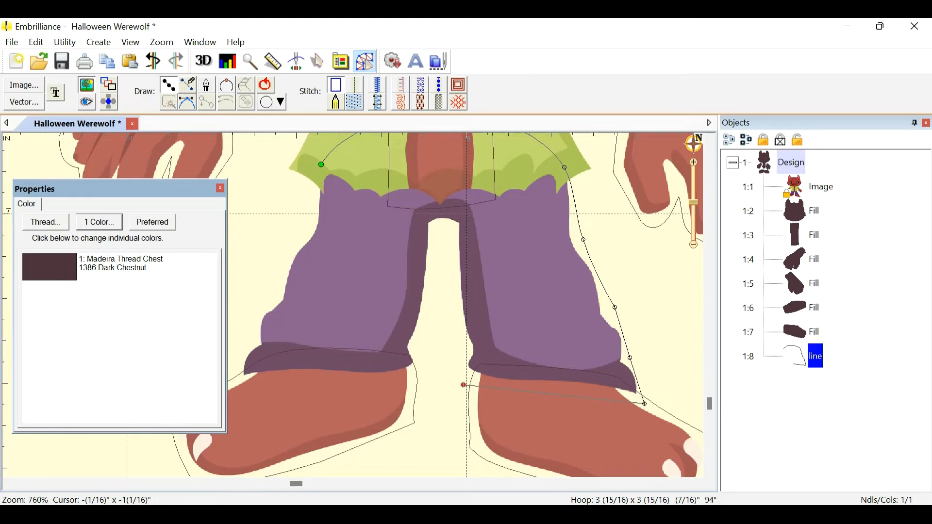
Continue the trouser outline around the crotch and left leg up to the waist and close the shape
{"action": "left_click", "coordinate": [432, 224]}
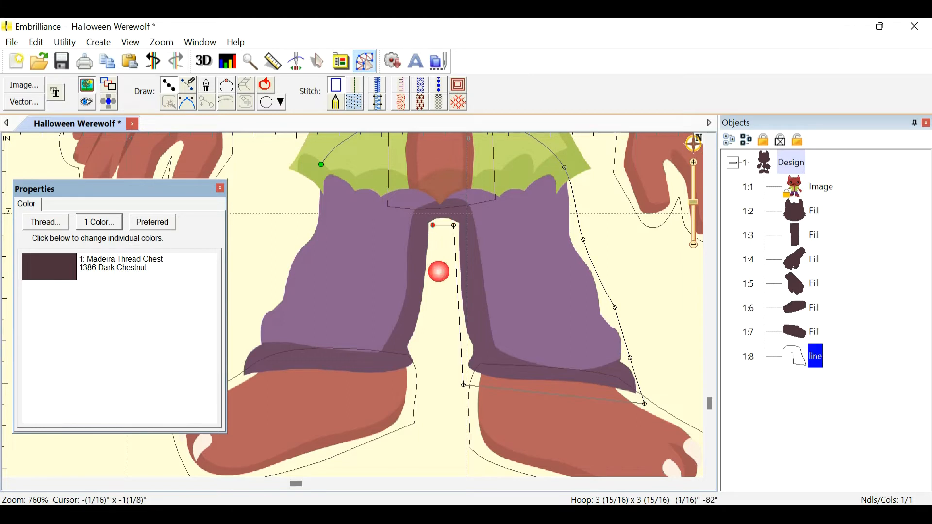
{"action": "left_click", "coordinate": [419, 376]}
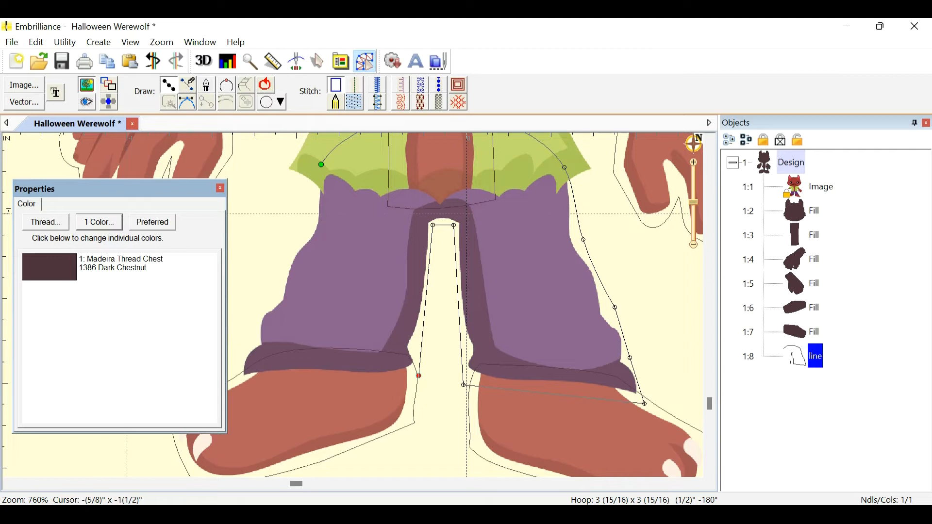
{"action": "left_click", "coordinate": [236, 380]}
{"action": "left_click", "coordinate": [247, 338]}
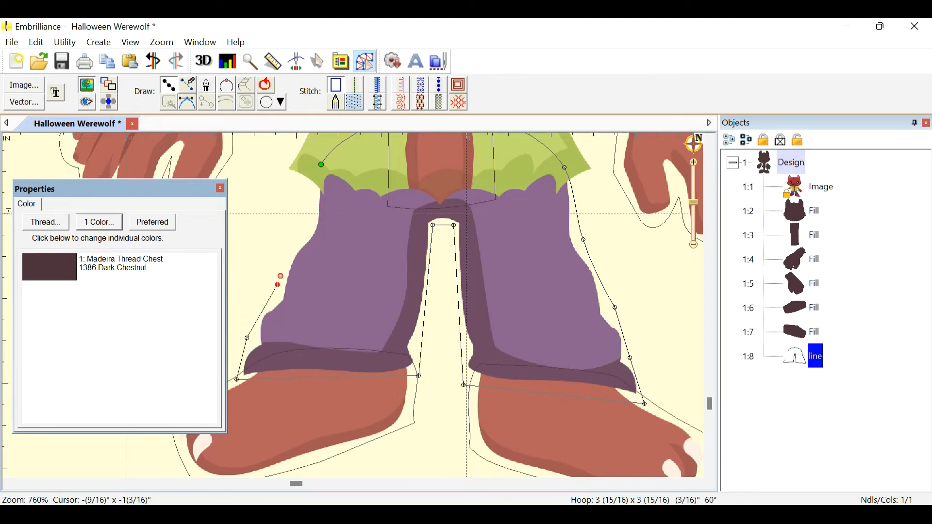
{"action": "left_click", "coordinate": [307, 206]}
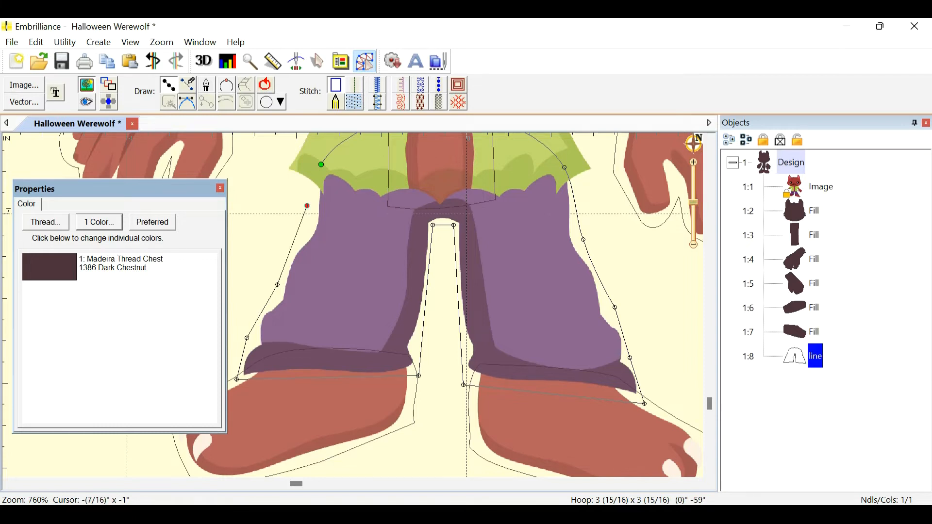
{"action": "left_click", "coordinate": [265, 91]}
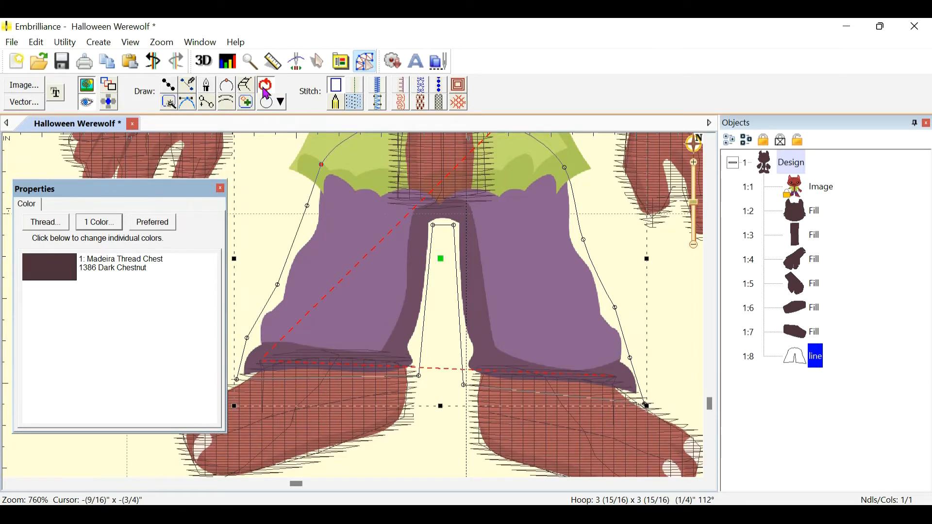
Set the trouser shape's thread to Madeira 1068 Yellow and turn it into a fill
{"action": "left_click", "coordinate": [95, 223]}
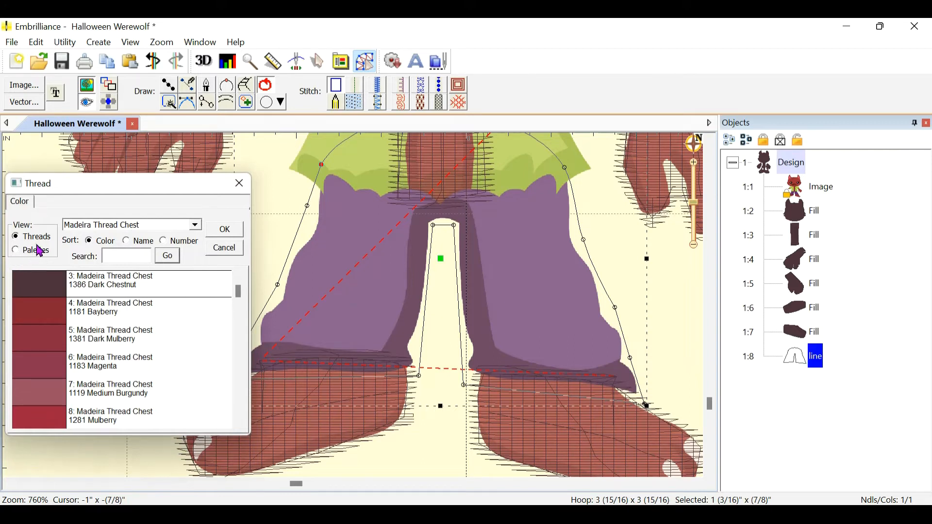
{"action": "scroll", "coordinate": [111, 333], "scroll_direction": "down", "scroll_amount": 8}
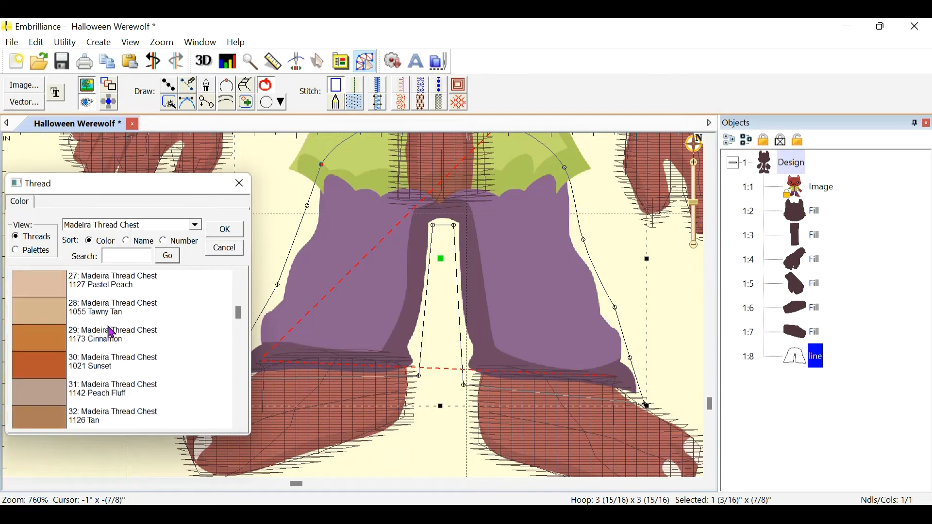
{"action": "scroll", "coordinate": [110, 333], "scroll_direction": "down", "scroll_amount": 4}
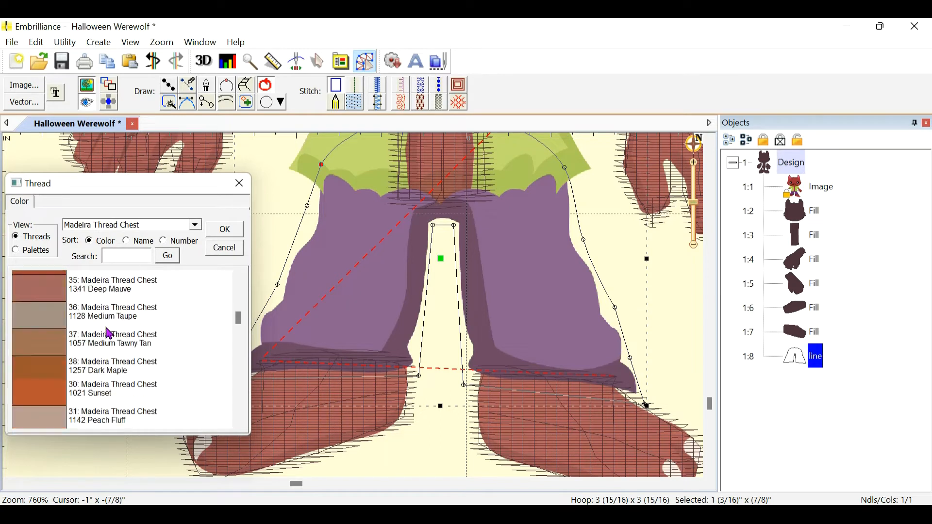
{"action": "scroll", "coordinate": [109, 334], "scroll_direction": "down", "scroll_amount": 3}
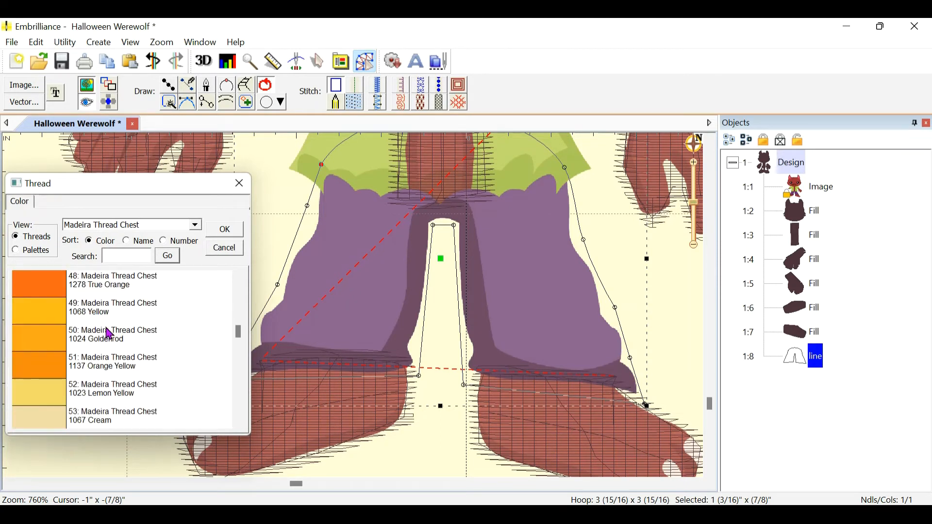
{"action": "left_click", "coordinate": [54, 316]}
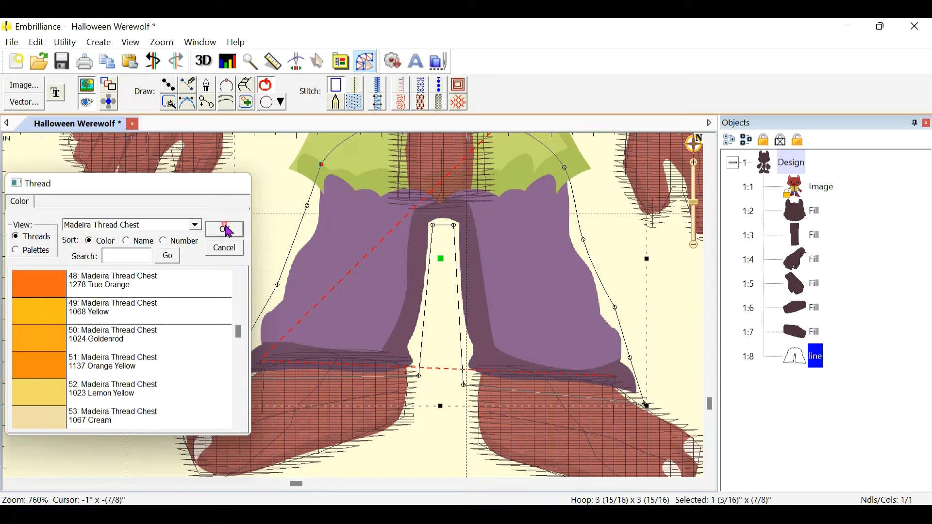
{"action": "left_click", "coordinate": [224, 229]}
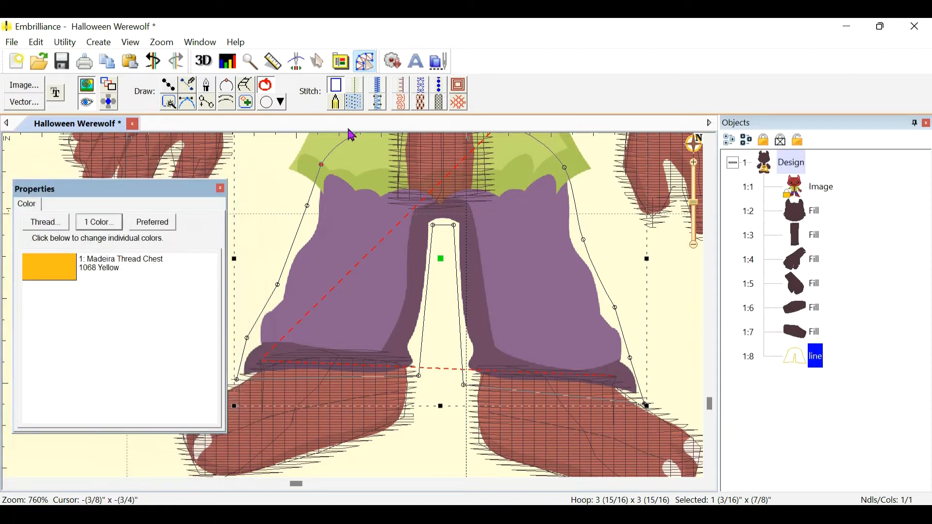
{"action": "left_click", "coordinate": [356, 104]}
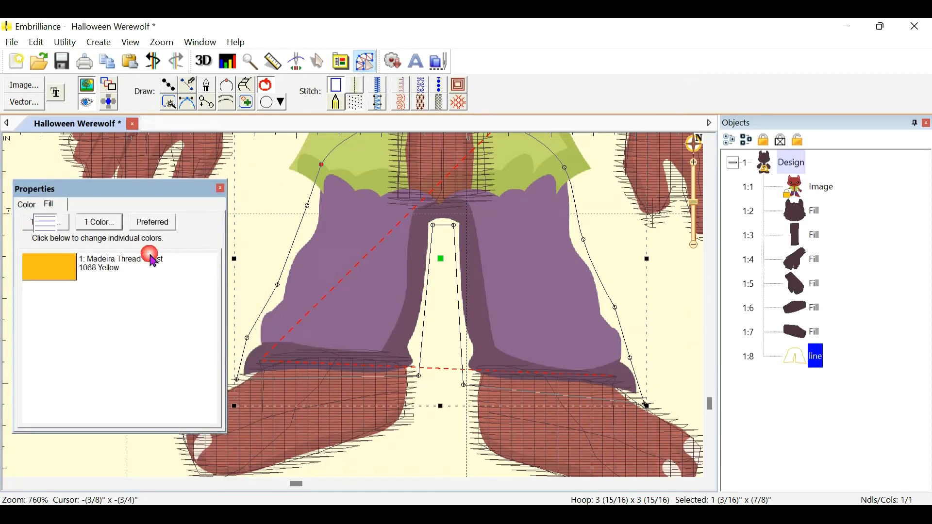
{"action": "left_click", "coordinate": [654, 354]}
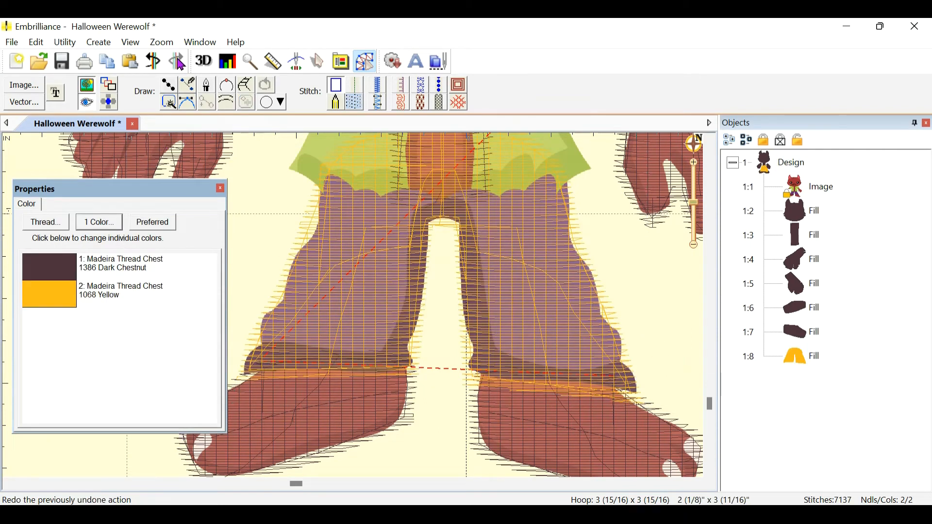
{"action": "right_click", "coordinate": [204, 78]}
{"action": "left_click", "coordinate": [245, 210]}
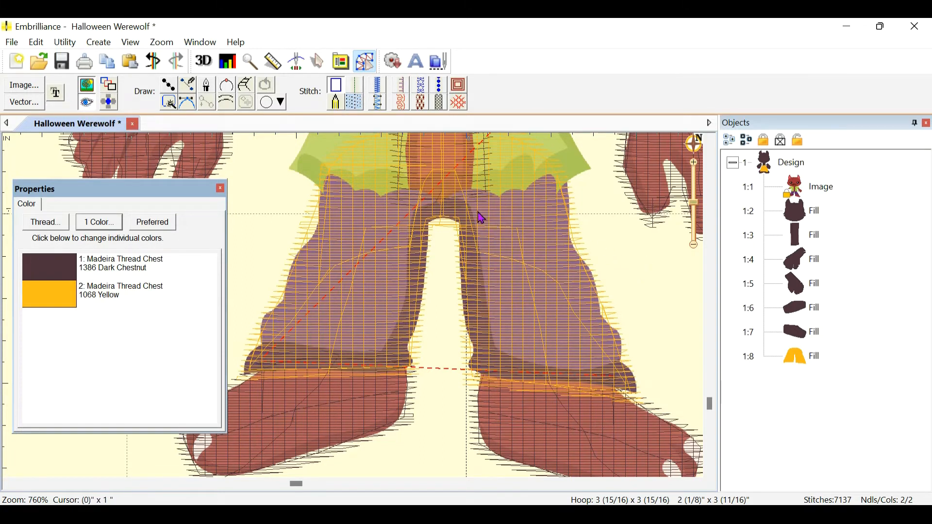
Flatten the waist curve of the trouser fill and shift its two upper corner points slightly outward
{"action": "scroll", "coordinate": [481, 219], "scroll_direction": "down", "scroll_amount": 1}
{"action": "scroll", "coordinate": [467, 218], "scroll_direction": "up", "scroll_amount": 1}
{"action": "left_click_drag", "start_coordinate": [469, 219], "coordinate": [470, 260]}
{"action": "left_click", "coordinate": [463, 243]}
{"action": "mouse_move", "coordinate": [442, 158]}
{"action": "left_mouse_down"}
{"action": "mouse_move", "coordinate": [443, 182]}
{"action": "mouse_move", "coordinate": [442, 175]}
{"action": "left_mouse_up"}
{"action": "left_click_drag", "start_coordinate": [565, 222], "coordinate": [572, 219]}
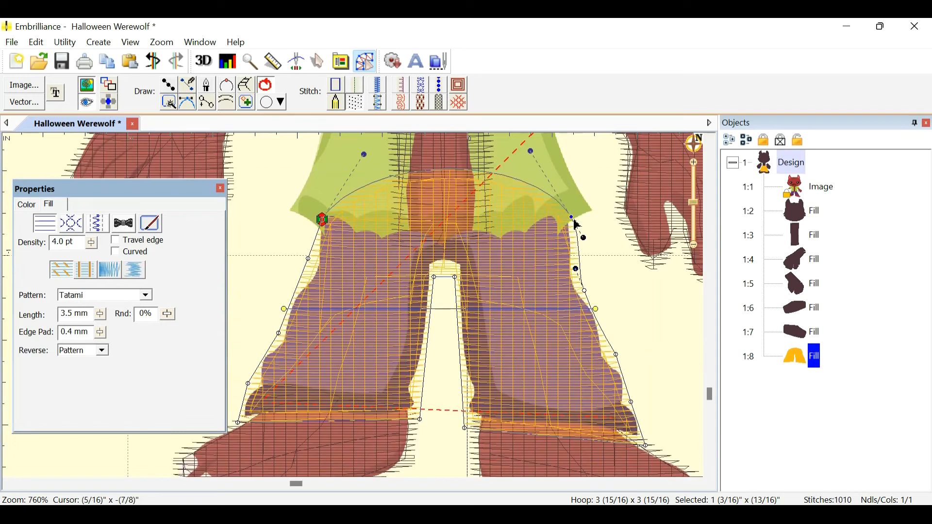
{"action": "right_click", "coordinate": [570, 217]}
{"action": "right_click", "coordinate": [321, 218]}
{"action": "left_click", "coordinate": [384, 246]}
{"action": "left_click_drag", "start_coordinate": [530, 151], "coordinate": [506, 198]}
{"action": "left_click_drag", "start_coordinate": [363, 155], "coordinate": [383, 176]}
{"action": "left_click_drag", "start_coordinate": [321, 219], "coordinate": [318, 214]}
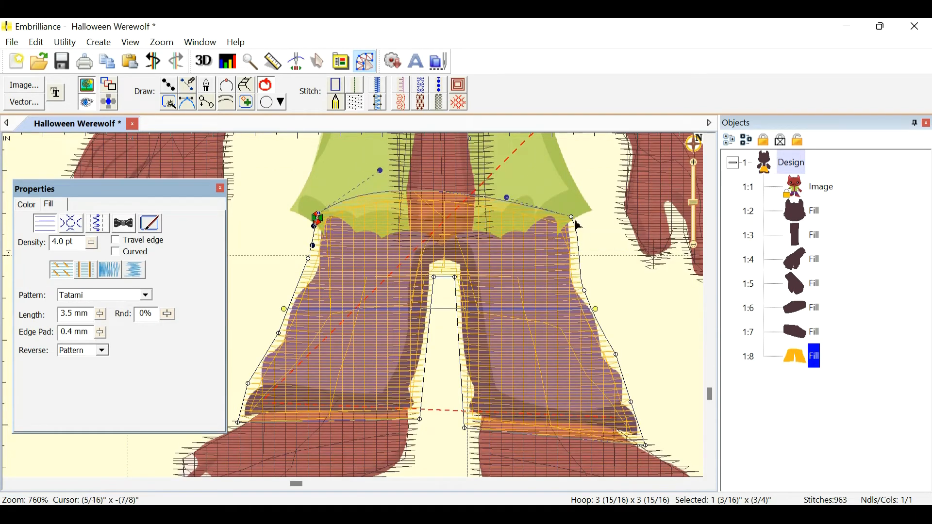
{"action": "left_click_drag", "start_coordinate": [570, 217], "coordinate": [577, 212]}
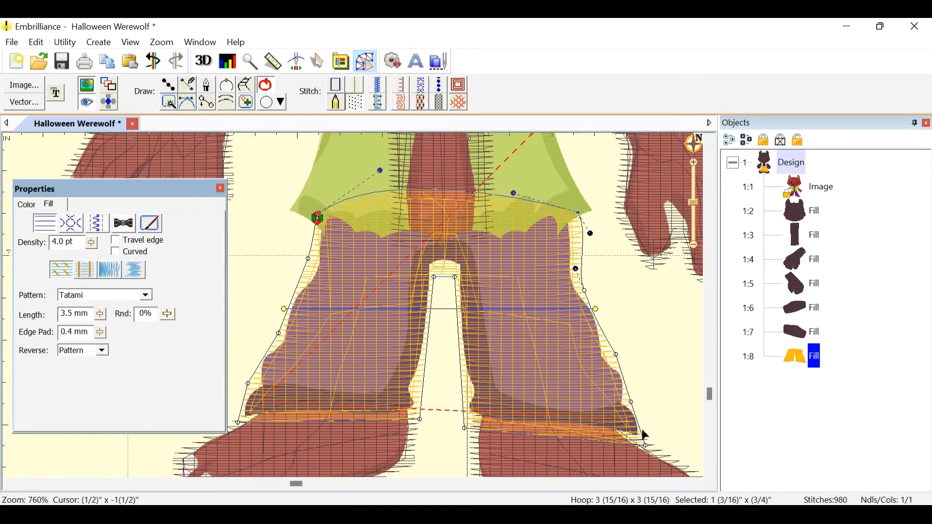
Move the upper and middle outline points on the right trouser leg's outer edge closer to the artwork
{"action": "left_click_drag", "start_coordinate": [584, 290], "coordinate": [583, 252]}
{"action": "right_click", "coordinate": [590, 290]}
{"action": "left_click", "coordinate": [626, 316]}
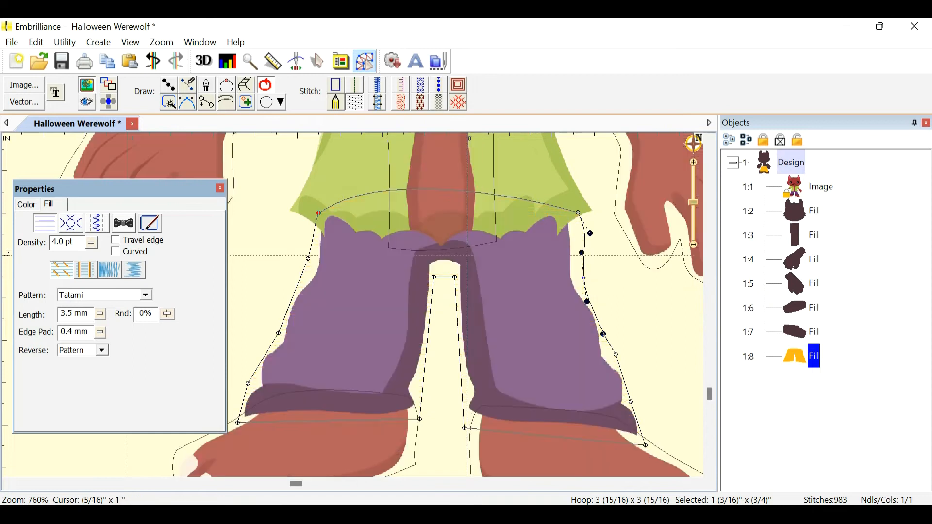
{"action": "left_click_drag", "start_coordinate": [599, 371], "coordinate": [548, 261]}
{"action": "left_click_drag", "start_coordinate": [517, 212], "coordinate": [522, 212]}
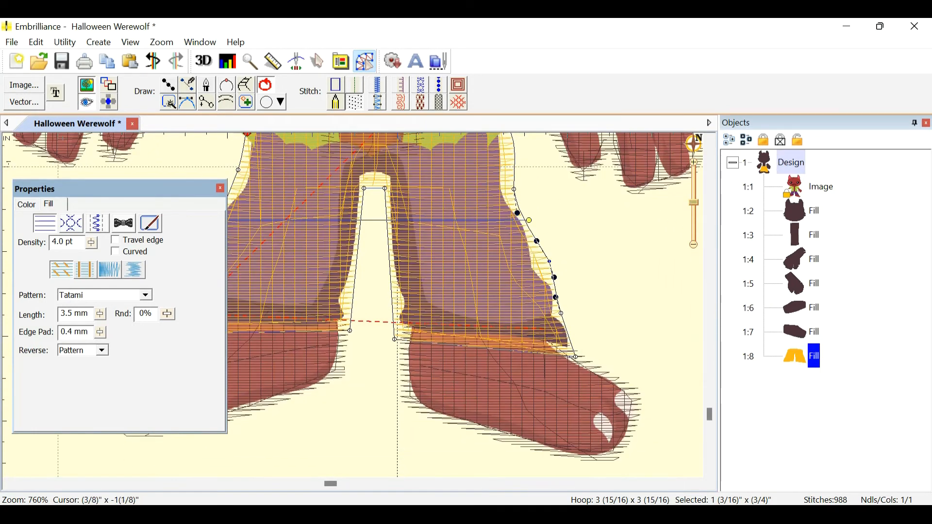
Adjust the right leg's lower outer edge and hem corner, and move both inner hem corners toward each other
{"action": "left_click_drag", "start_coordinate": [560, 313], "coordinate": [565, 308]}
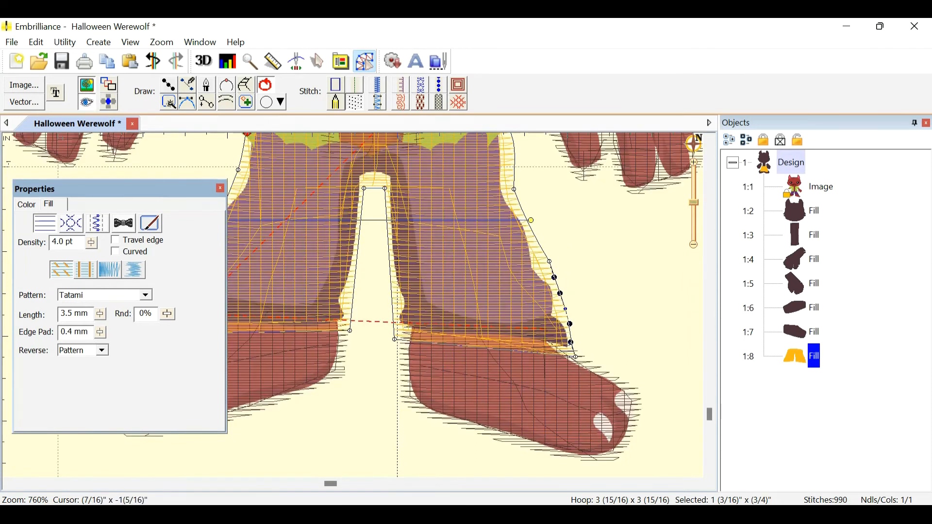
{"action": "left_click", "coordinate": [555, 277]}
{"action": "left_click_drag", "start_coordinate": [575, 357], "coordinate": [577, 360]}
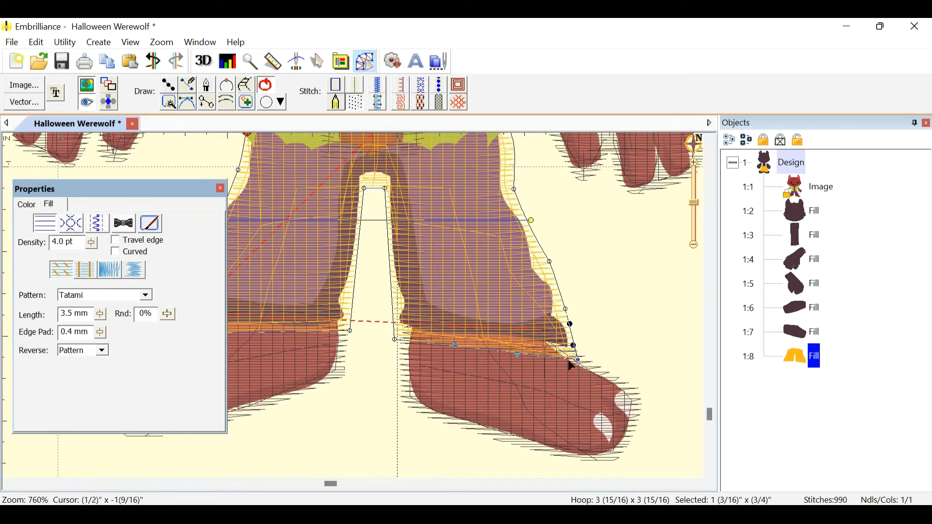
{"action": "left_click_drag", "start_coordinate": [395, 339], "coordinate": [392, 338]}
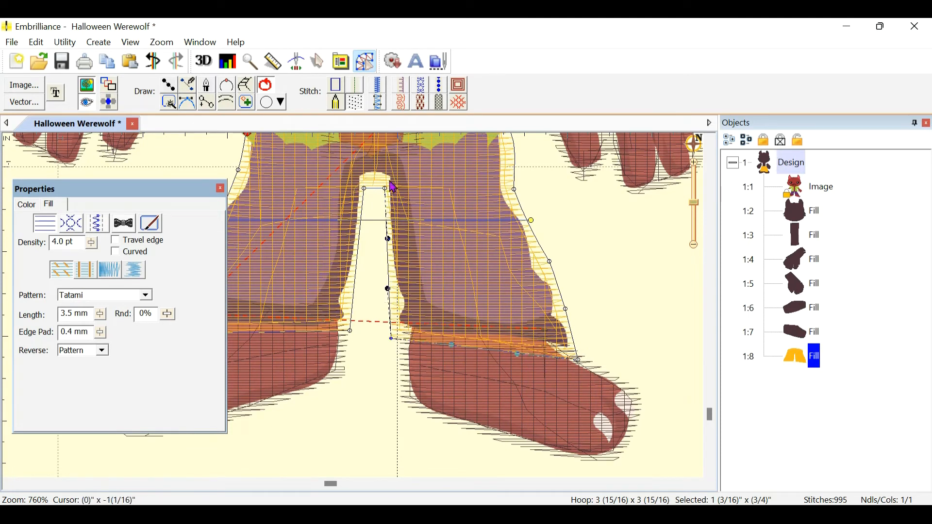
{"action": "left_click_drag", "start_coordinate": [350, 331], "coordinate": [353, 330]}
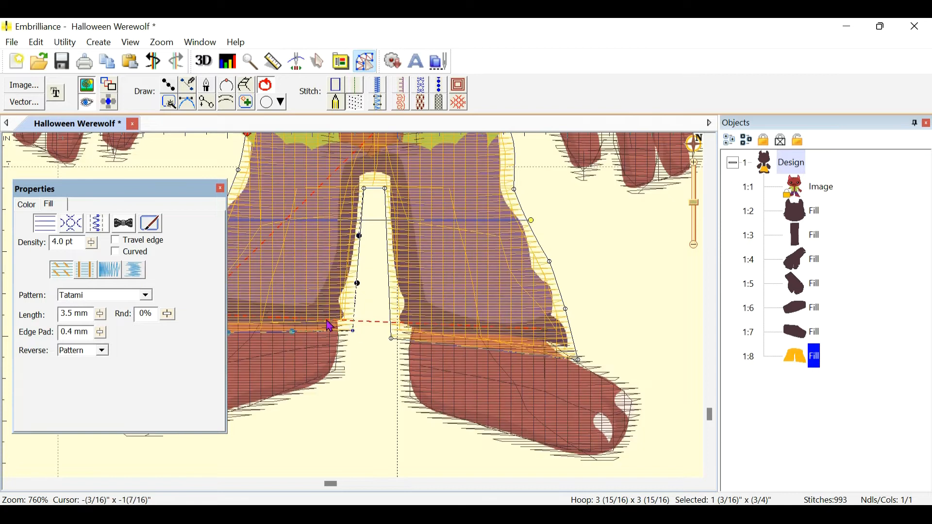
Move the left trouser leg's hem corner outward and reshape the lower outer edge around the cuff
{"action": "left_click_drag", "start_coordinate": [290, 290], "coordinate": [465, 292]}
{"action": "left_click_drag", "start_coordinate": [394, 292], "coordinate": [448, 310]}
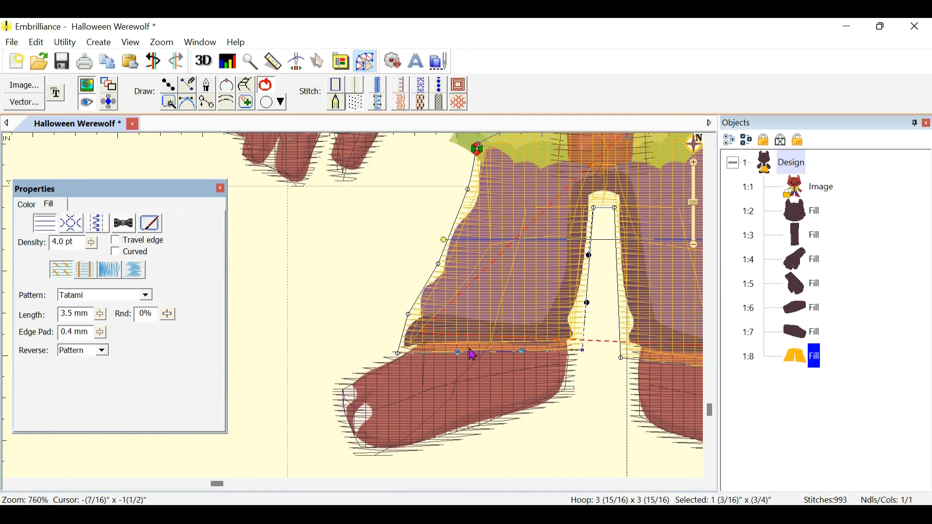
{"action": "left_click_drag", "start_coordinate": [397, 353], "coordinate": [389, 354]}
{"action": "left_click_drag", "start_coordinate": [408, 314], "coordinate": [405, 312]}
{"action": "left_click_drag", "start_coordinate": [427, 281], "coordinate": [423, 277]}
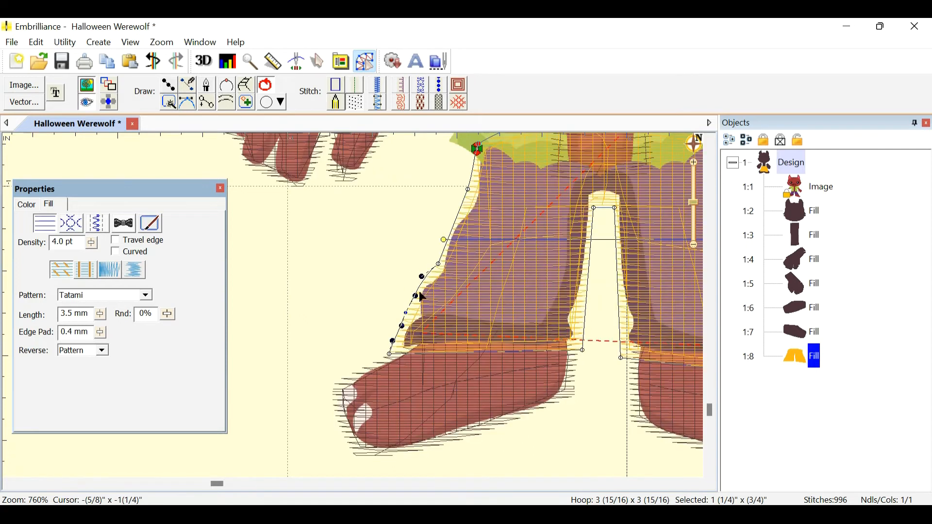
Refine the curve handles on the left trouser leg's upper outer edge and at the waist corner
{"action": "left_click_drag", "start_coordinate": [478, 148], "coordinate": [478, 209]}
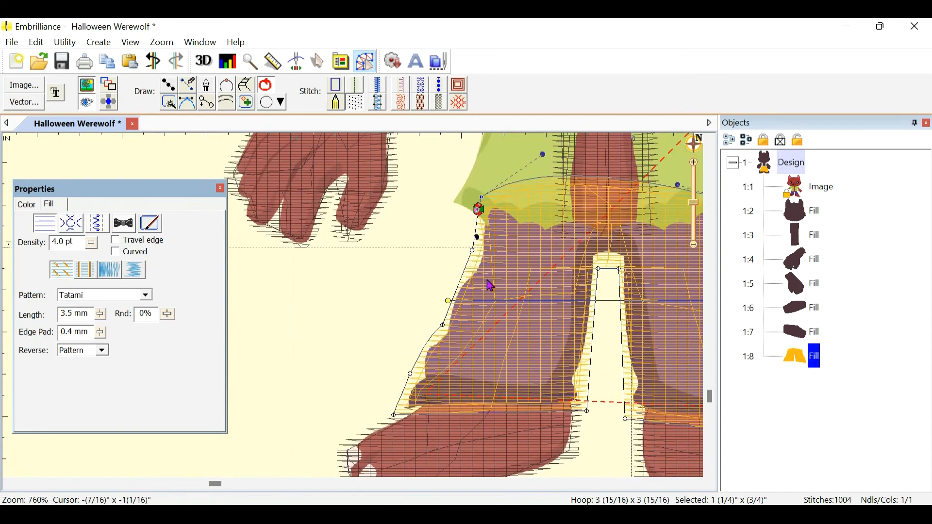
{"action": "left_click_drag", "start_coordinate": [473, 251], "coordinate": [454, 273]}
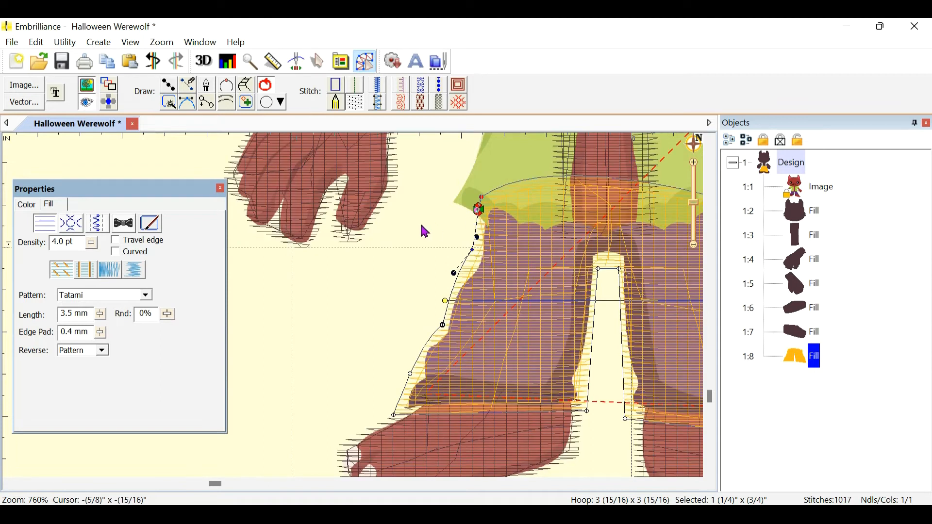
{"action": "left_click", "coordinate": [480, 210]}
{"action": "left_click_drag", "start_coordinate": [481, 197], "coordinate": [475, 195]}
{"action": "left_click", "coordinate": [389, 285]}
Preview the reshaped trouser fill in the 3D view with both legs and feet visible
{"action": "left_click_drag", "start_coordinate": [374, 300], "coordinate": [358, 244]}
{"action": "scroll", "coordinate": [345, 245], "scroll_direction": "down", "scroll_amount": 2}
{"action": "key", "text": "Escape"}
{"action": "left_click", "coordinate": [204, 63]}
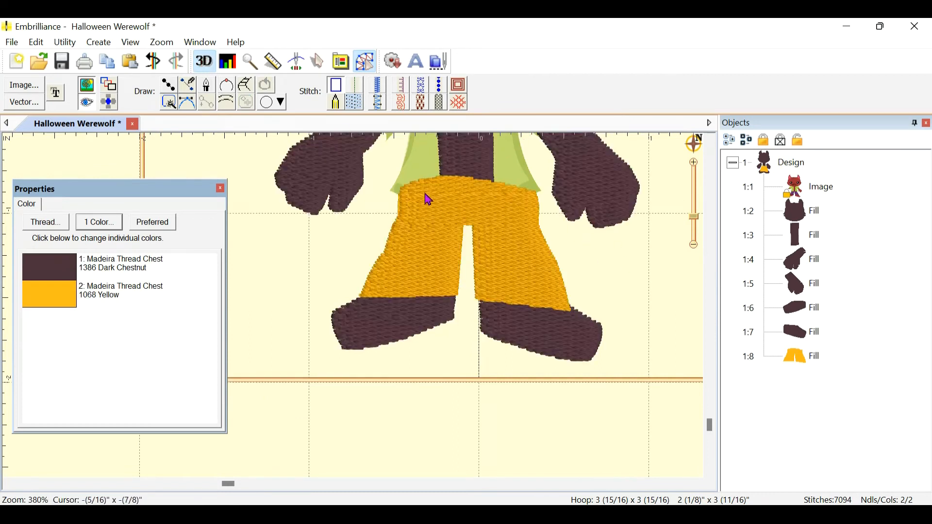
Flatten the trouser fill's waist edge by adjusting the curve handles at both ends of the waistline
{"action": "left_click", "coordinate": [537, 202]}
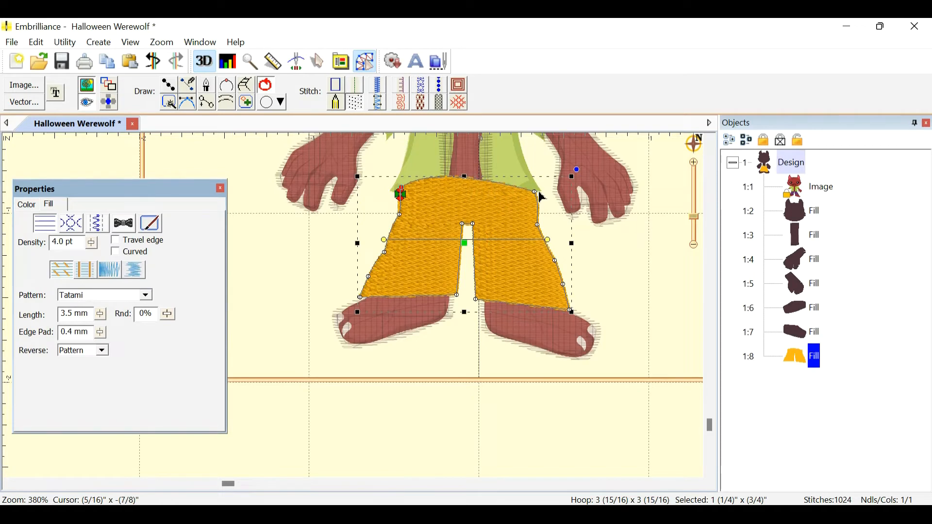
{"action": "left_click_drag", "start_coordinate": [540, 199], "coordinate": [499, 186]}
{"action": "left_click_drag", "start_coordinate": [431, 167], "coordinate": [437, 176]}
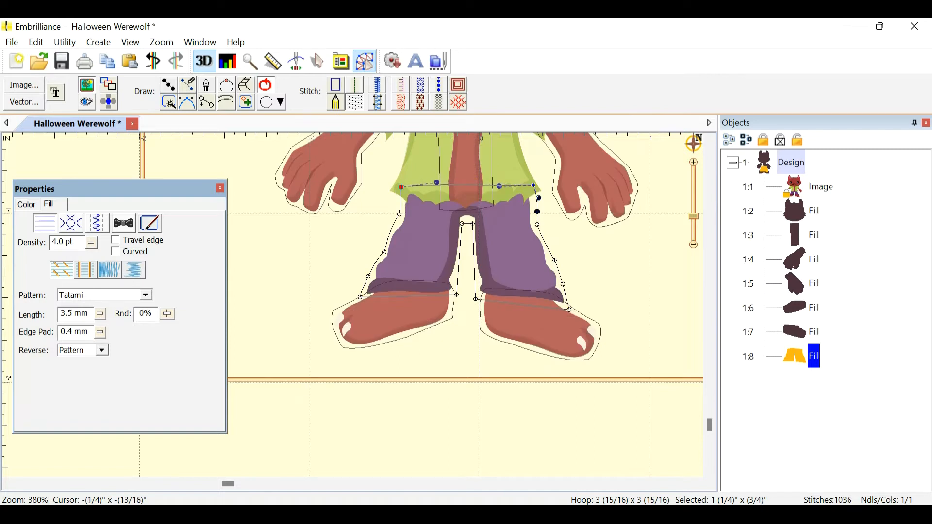
{"action": "left_click", "coordinate": [548, 224]}
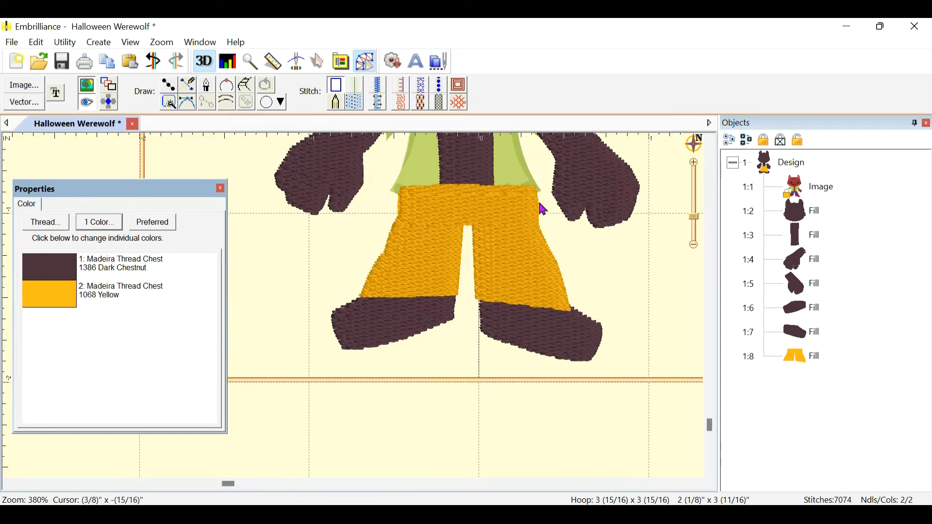
With the 3D rendering off, pull the right trouser leg's lower outer edge closer to the artwork and smooth its curve around the cuff
{"action": "left_click", "coordinate": [205, 63]}
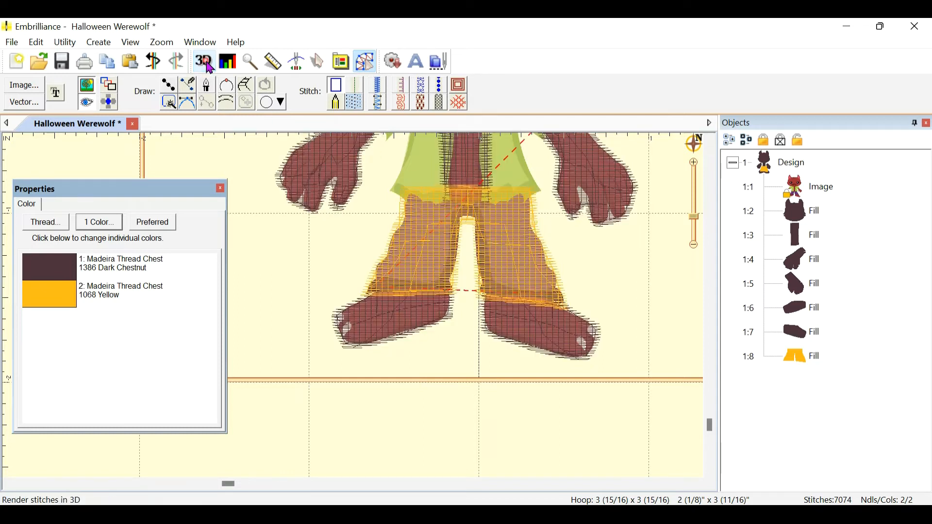
{"action": "left_click", "coordinate": [544, 286]}
{"action": "key", "text": "ctrl+plus"}
{"action": "left_click_drag", "start_coordinate": [662, 264], "coordinate": [400, 316]}
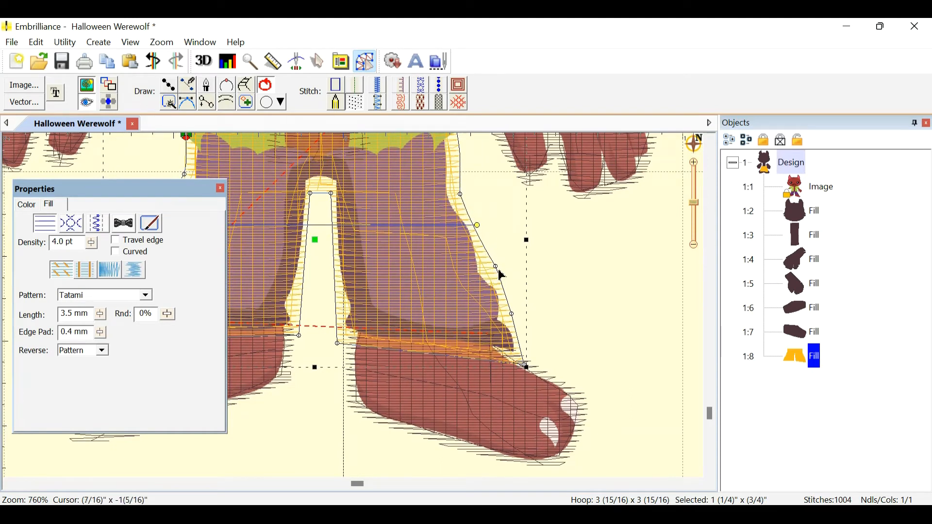
{"action": "left_click_drag", "start_coordinate": [495, 267], "coordinate": [495, 243]}
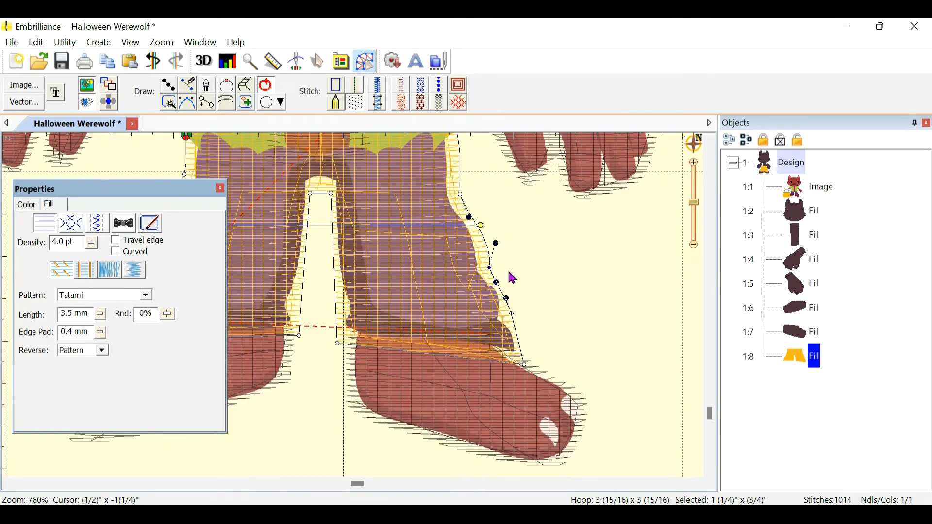
{"action": "left_click", "coordinate": [516, 316]}
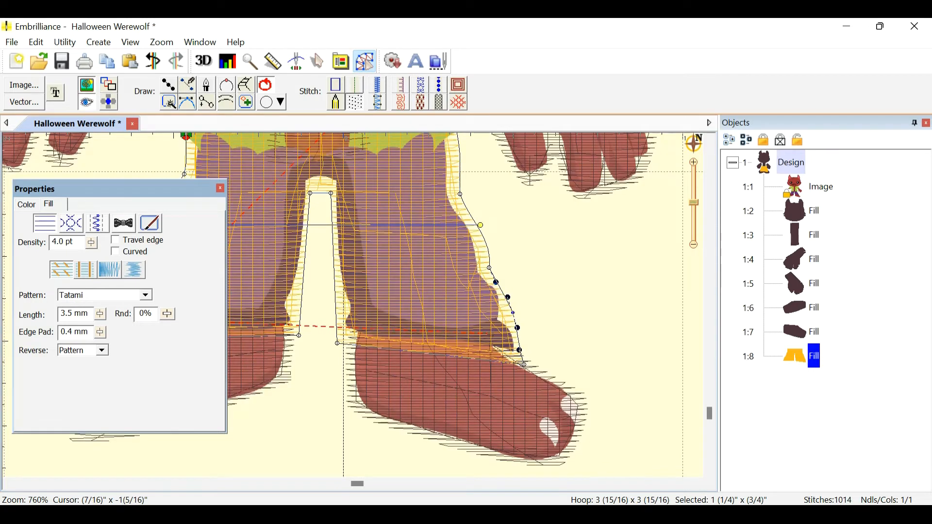
{"action": "left_click_drag", "start_coordinate": [496, 282], "coordinate": [497, 281]}
{"action": "left_click_drag", "start_coordinate": [412, 312], "coordinate": [545, 302]}
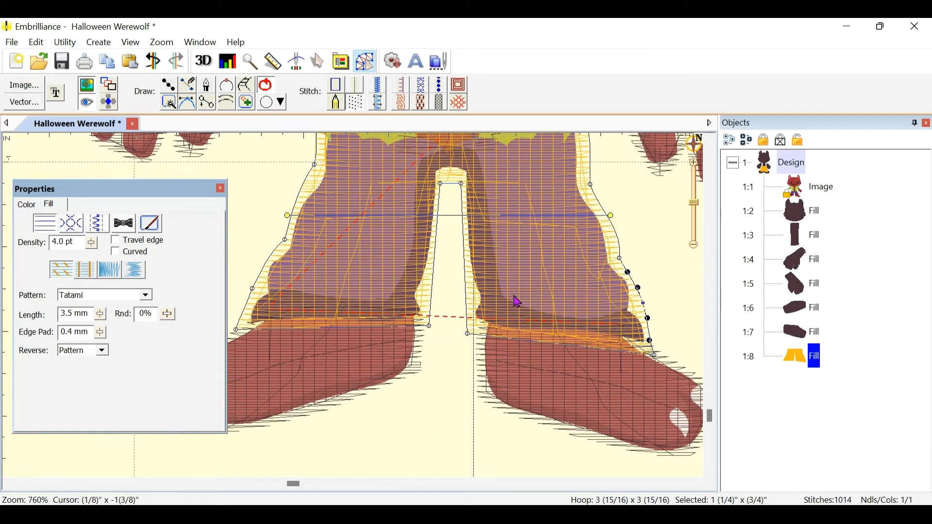
Preview the reshaped trousers in 3D, up close and together with the whole werewolf in the hoop
{"action": "left_click", "coordinate": [204, 61]}
{"action": "key", "text": "minus"}
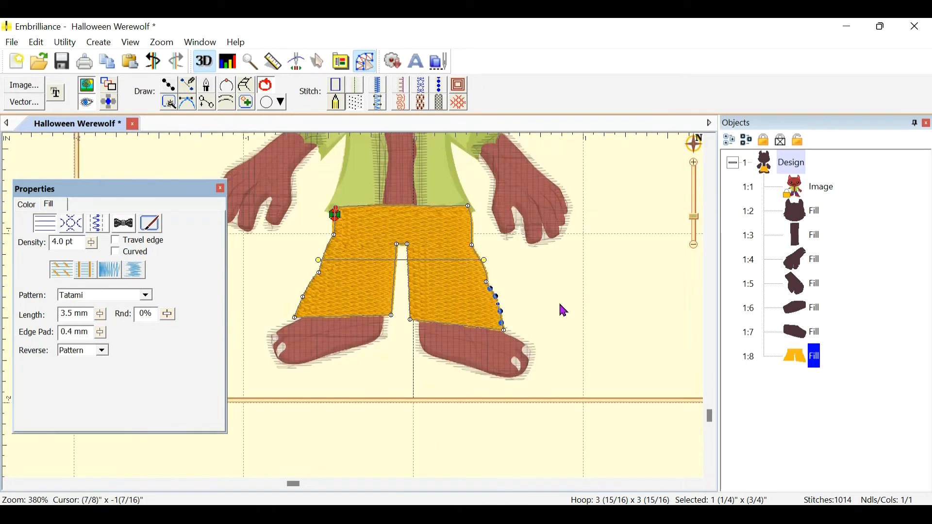
{"action": "left_click", "coordinate": [628, 304]}
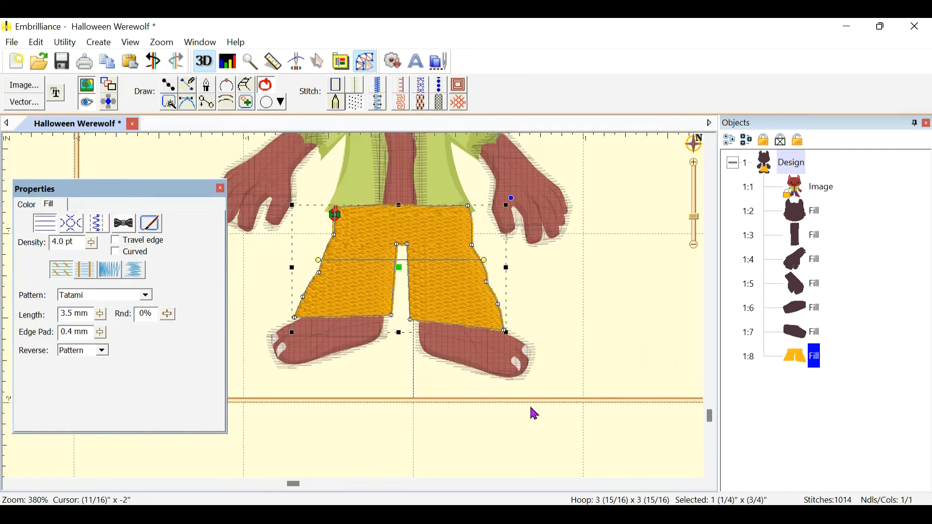
{"action": "left_click", "coordinate": [427, 438]}
{"action": "key", "text": "minus"}
{"action": "key", "text": "plus"}
{"action": "key", "text": "minus"}
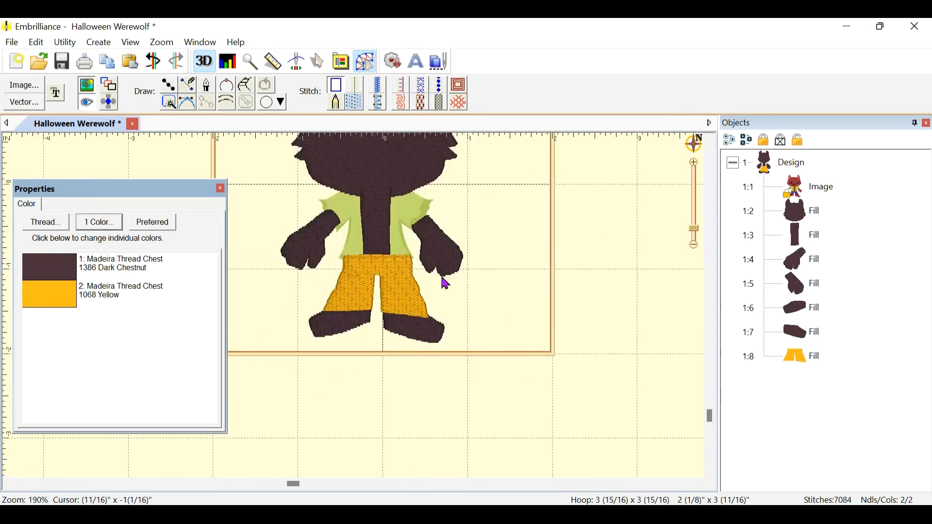
{"action": "key", "text": "minus"}
{"action": "key", "text": "plus"}
{"action": "key", "text": "plus"}
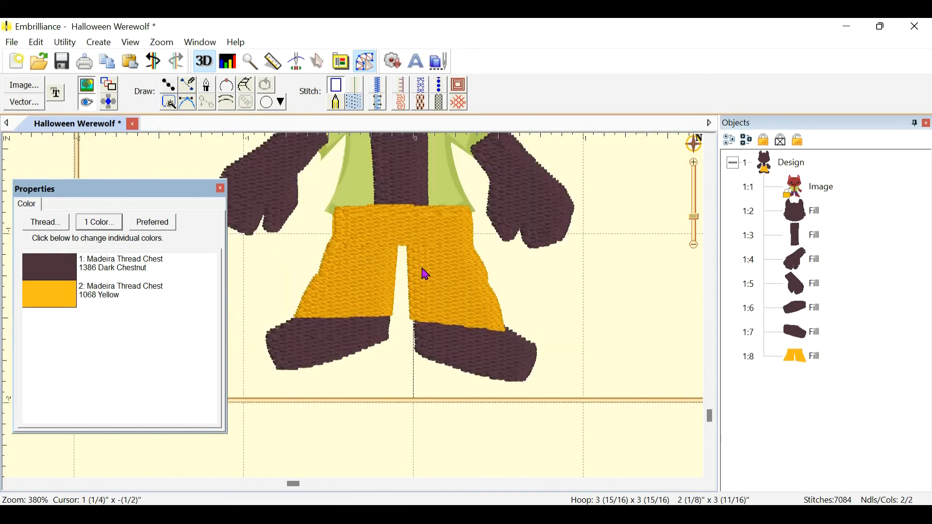
{"action": "scroll", "coordinate": [421, 268], "scroll_direction": "down", "scroll_amount": 1}
{"action": "left_click_drag", "start_coordinate": [416, 259], "coordinate": [439, 354]}
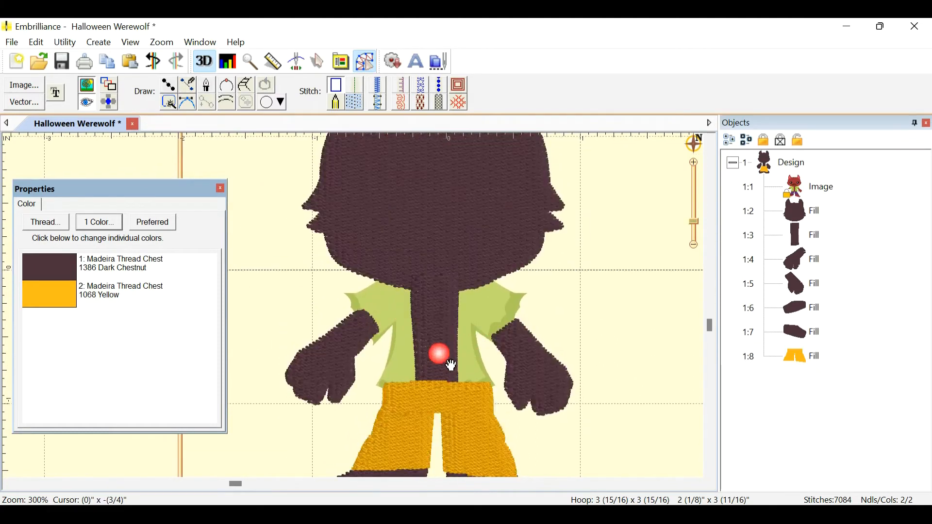
{"action": "key", "text": "minus"}
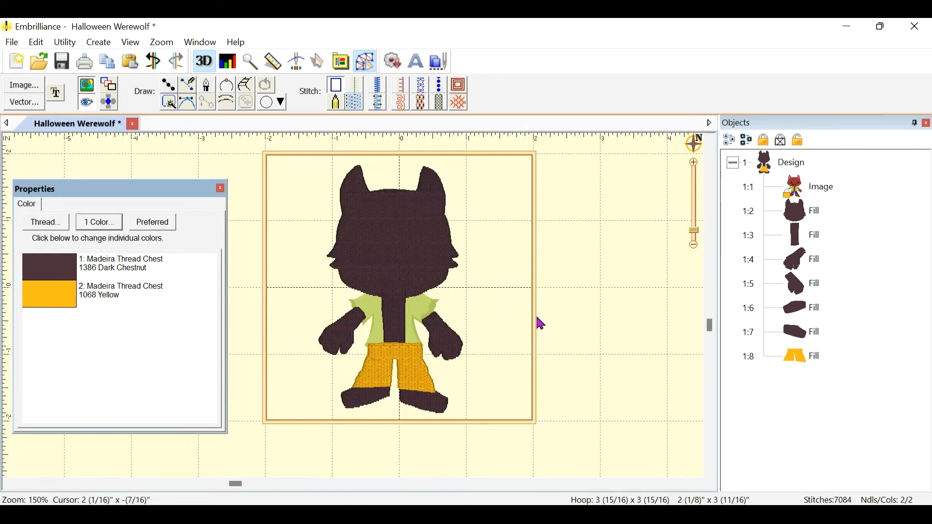
{"action": "key", "text": "plus"}
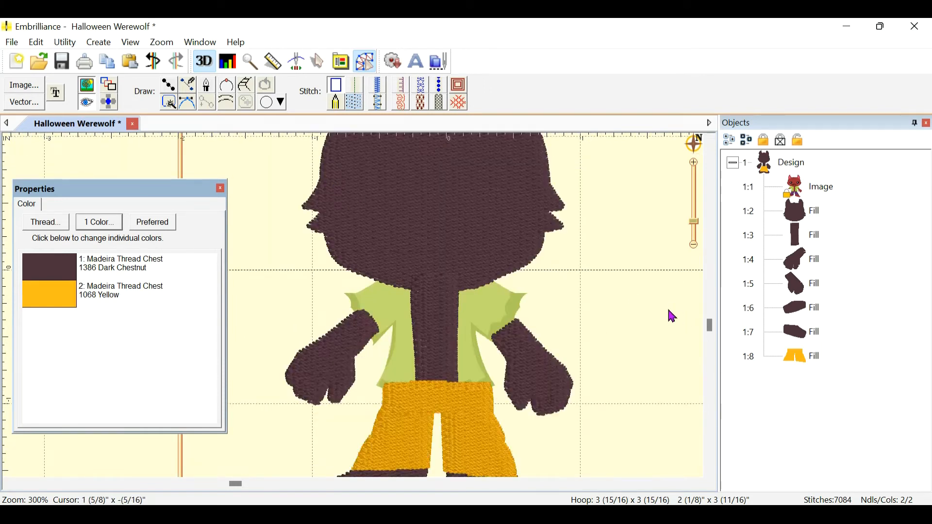
Return to the flat stitch view and hide the jump stitches in the design
{"action": "left_click", "coordinate": [203, 62]}
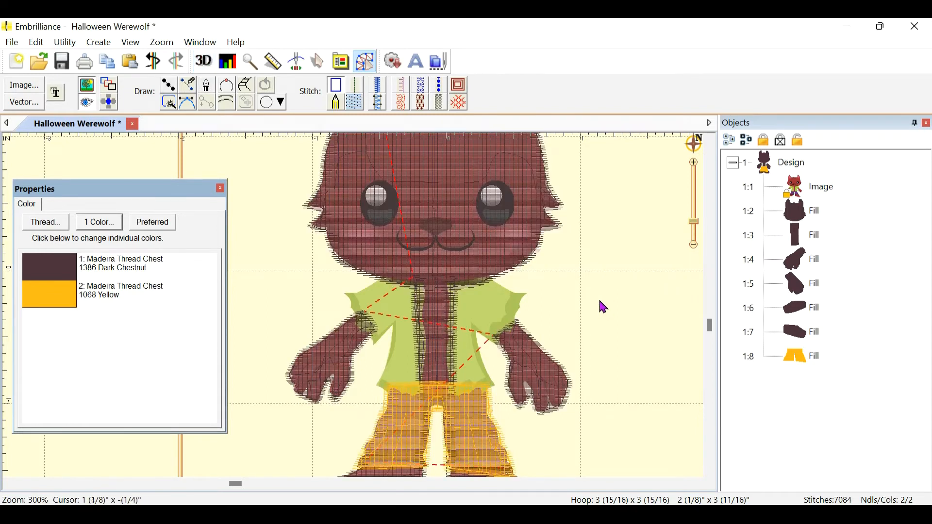
{"action": "key", "text": "plus"}
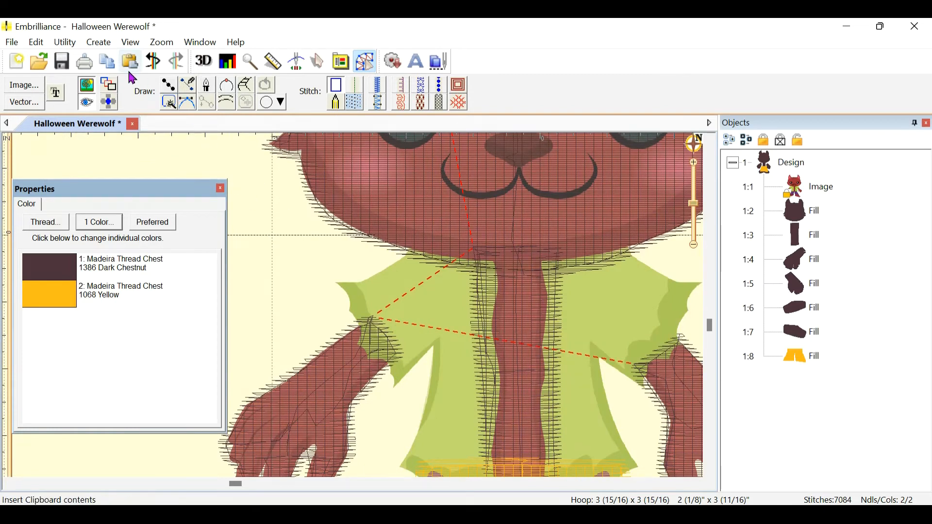
{"action": "left_click", "coordinate": [132, 43]}
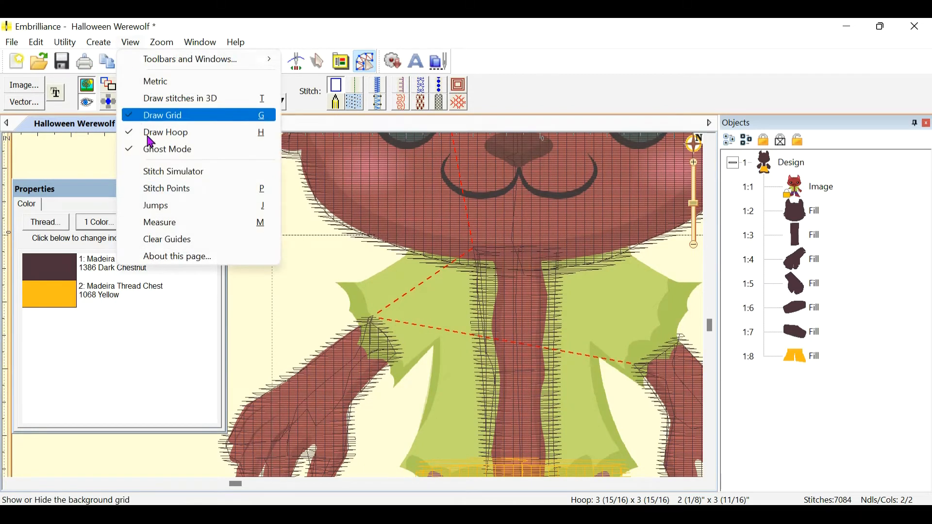
{"action": "left_click", "coordinate": [152, 214]}
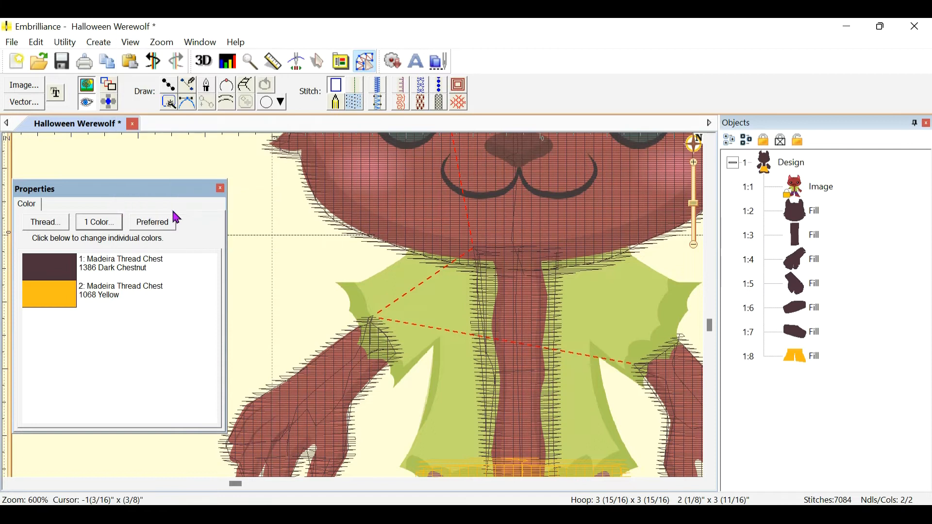
{"action": "scroll", "coordinate": [277, 250], "scroll_direction": "down", "scroll_amount": 3}
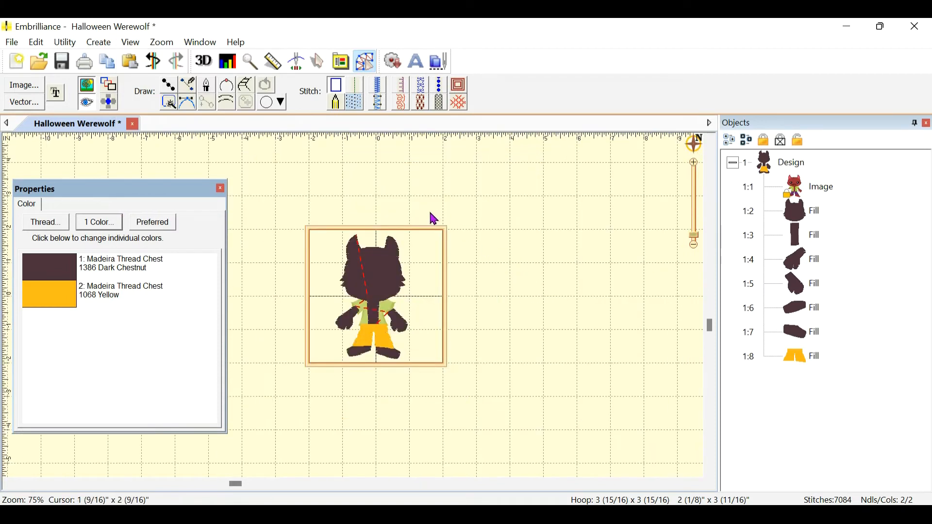
{"action": "scroll", "coordinate": [432, 221], "scroll_direction": "up", "scroll_amount": 2}
{"action": "left_click", "coordinate": [130, 43]}
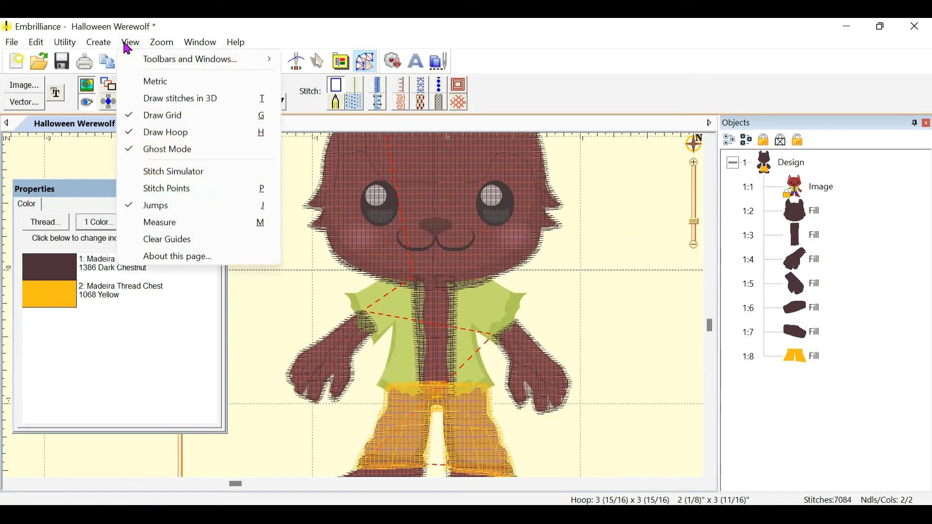
{"action": "left_click", "coordinate": [136, 205]}
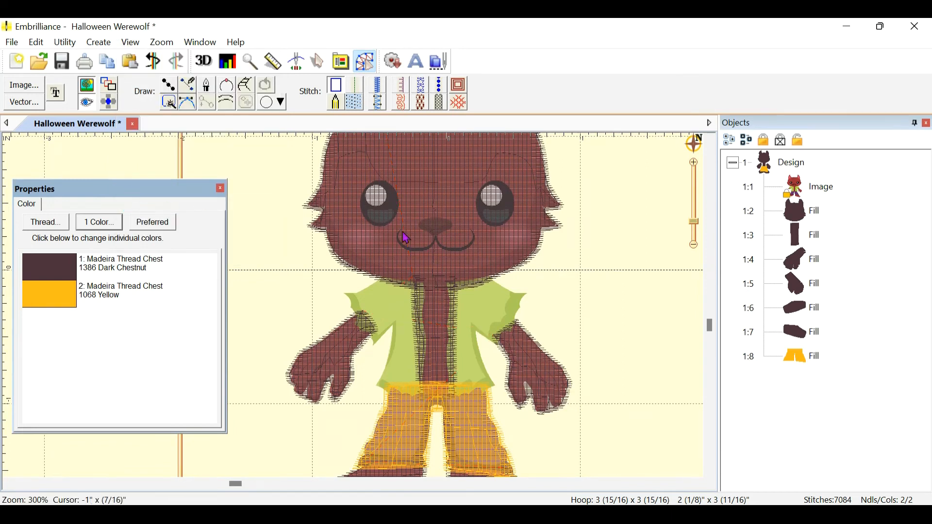
{"action": "scroll", "coordinate": [641, 291], "scroll_direction": "down", "scroll_amount": 2}
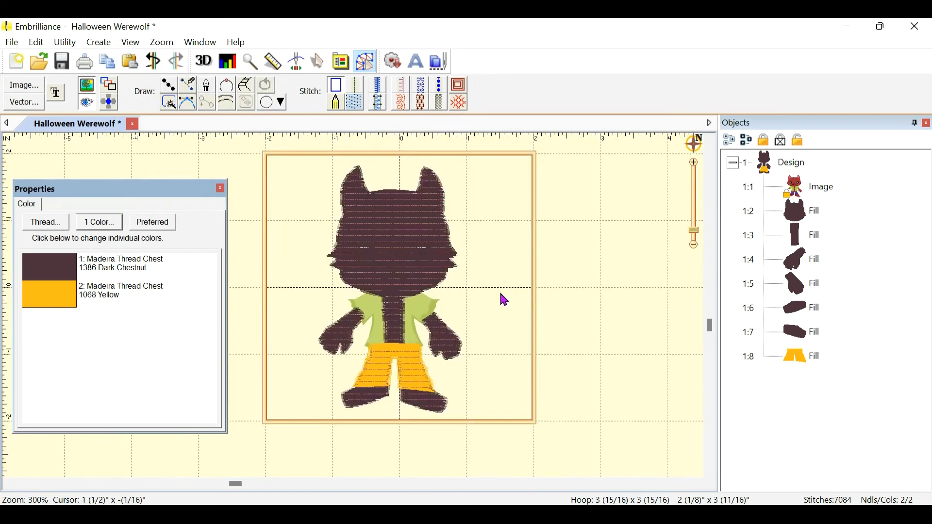
Start a point-by-point outline for the left half of the green shirt, along the neckline under the chin and down the front opening to the hem
{"action": "scroll", "coordinate": [503, 298], "scroll_direction": "up", "scroll_amount": 3}
{"action": "left_click", "coordinate": [168, 84]}
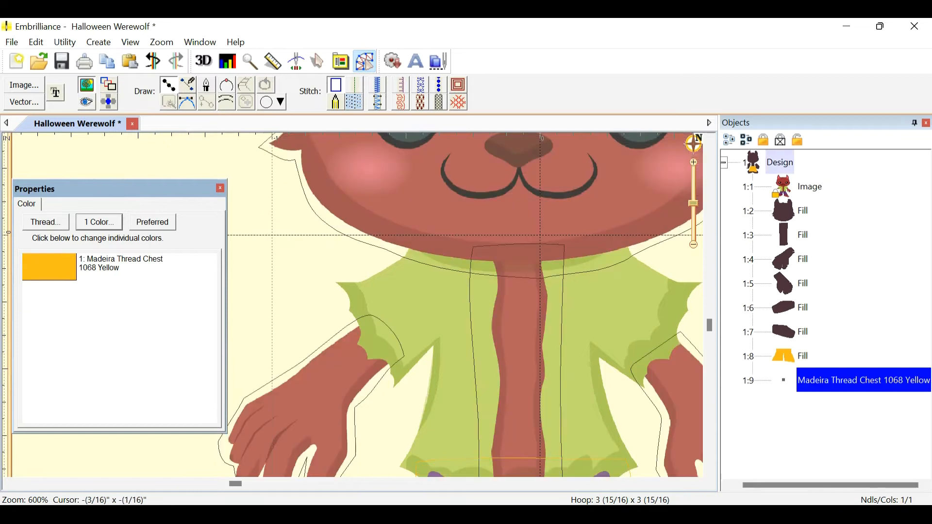
{"action": "left_click", "coordinate": [411, 234]}
{"action": "left_click", "coordinate": [501, 248]}
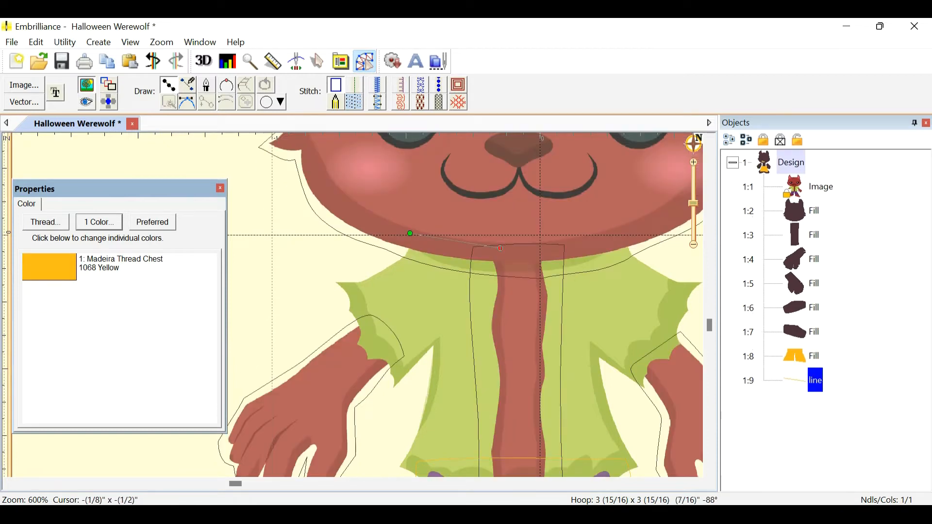
{"action": "scroll", "coordinate": [520, 340], "scroll_direction": "down", "scroll_amount": 3}
{"action": "left_click", "coordinate": [515, 213]}
{"action": "left_click", "coordinate": [498, 252]}
{"action": "left_click", "coordinate": [507, 312]}
{"action": "left_click", "coordinate": [500, 419]}
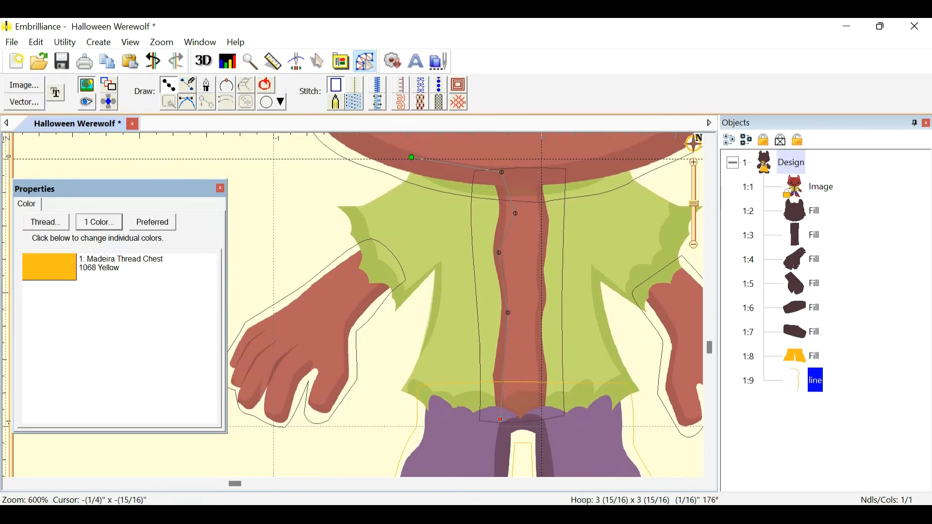
Continue the left shirt outline around the ragged hem, side, underarm and sleeve, and close the shape at the shoulder
{"action": "left_click", "coordinate": [392, 393]}
{"action": "left_click", "coordinate": [426, 291]}
{"action": "left_click", "coordinate": [388, 323]}
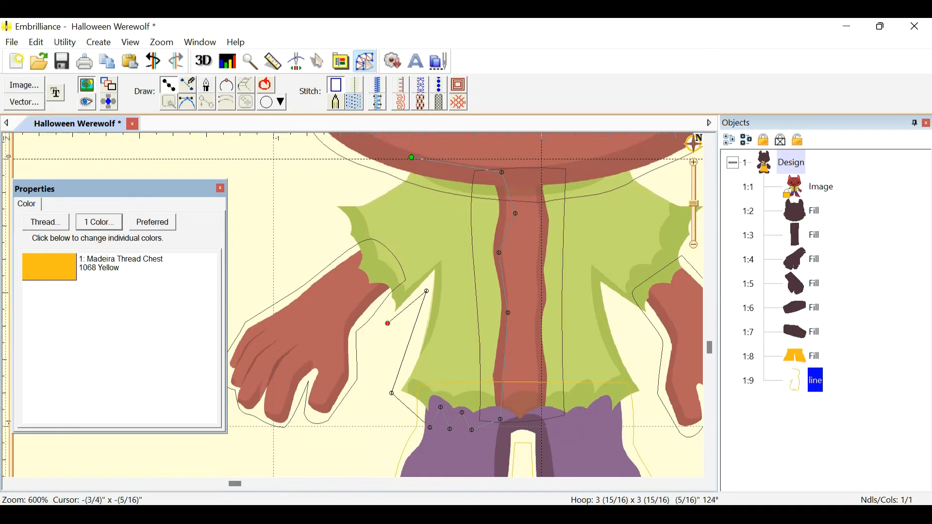
{"action": "left_click", "coordinate": [383, 299]}
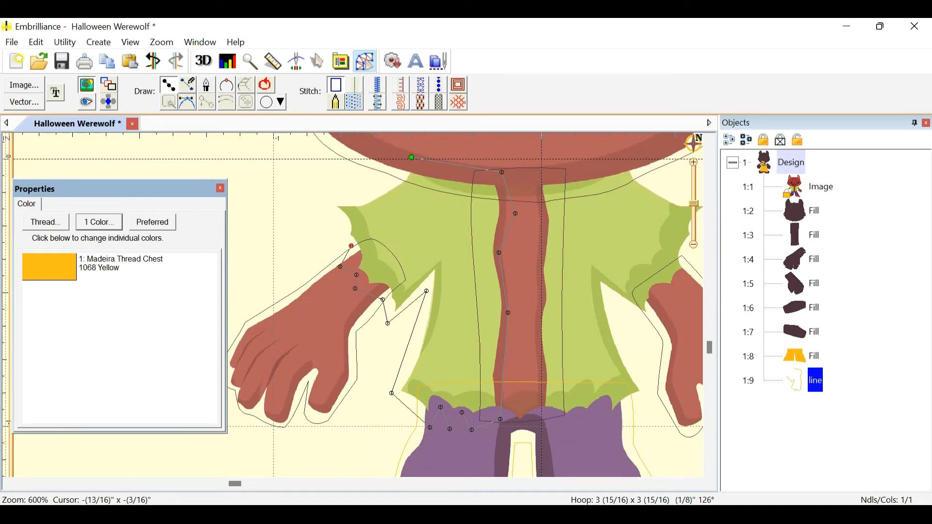
{"action": "left_click", "coordinate": [271, 94]}
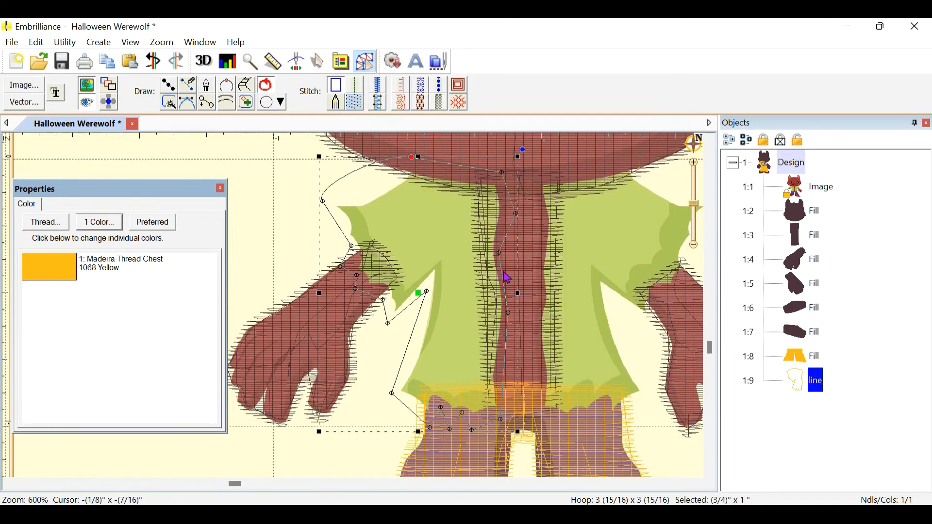
Assign a blue Madeira Thread Chest colour to the left shirt half and turn the outline into a fill stitch
{"action": "left_click", "coordinate": [105, 232]}
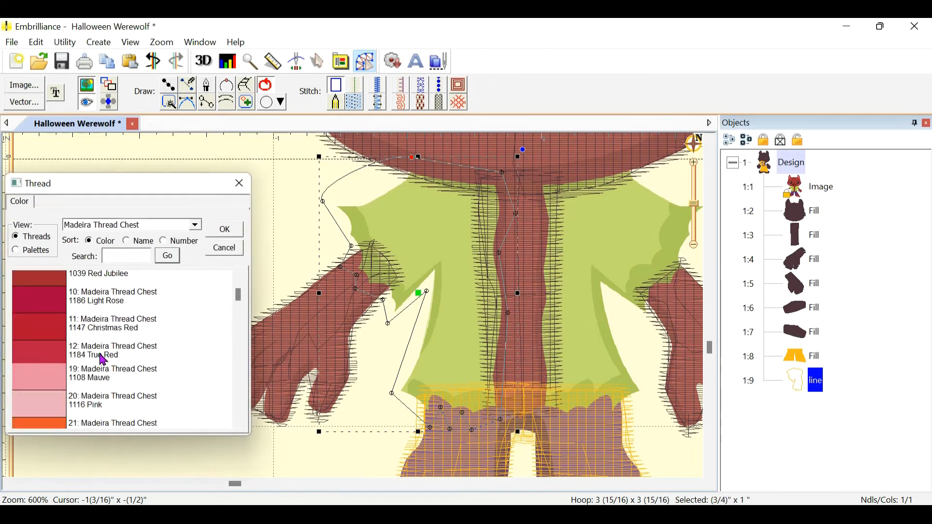
{"action": "scroll", "coordinate": [103, 360], "scroll_direction": "down", "scroll_amount": 15}
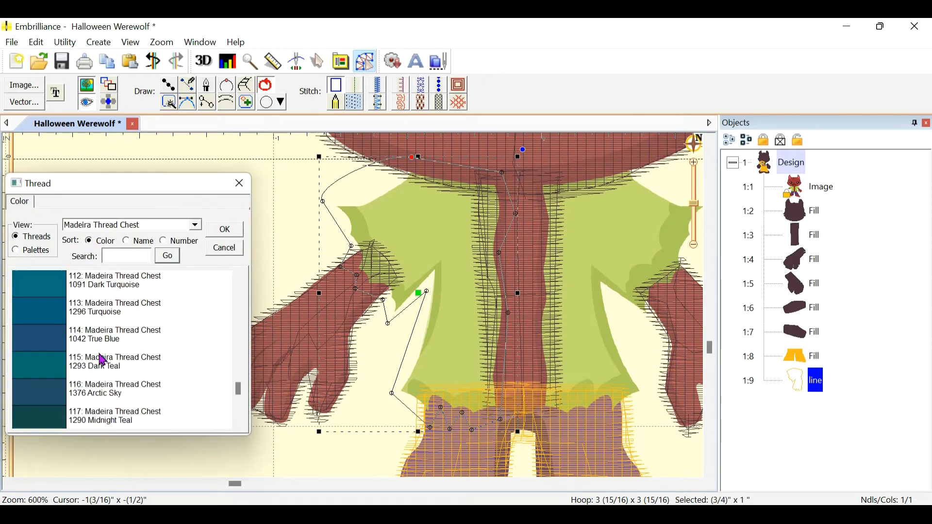
{"action": "left_click", "coordinate": [224, 229]}
{"action": "left_click", "coordinate": [356, 102]}
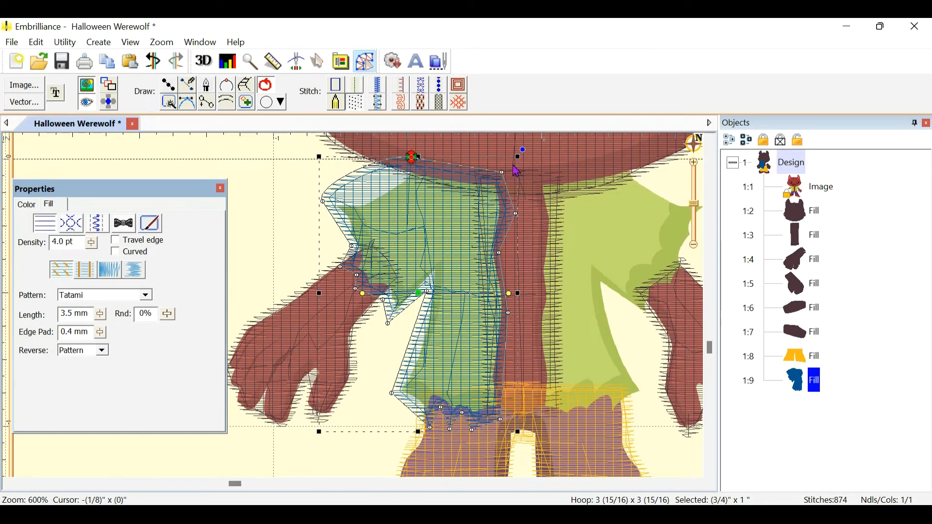
{"action": "left_click", "coordinate": [798, 212]}
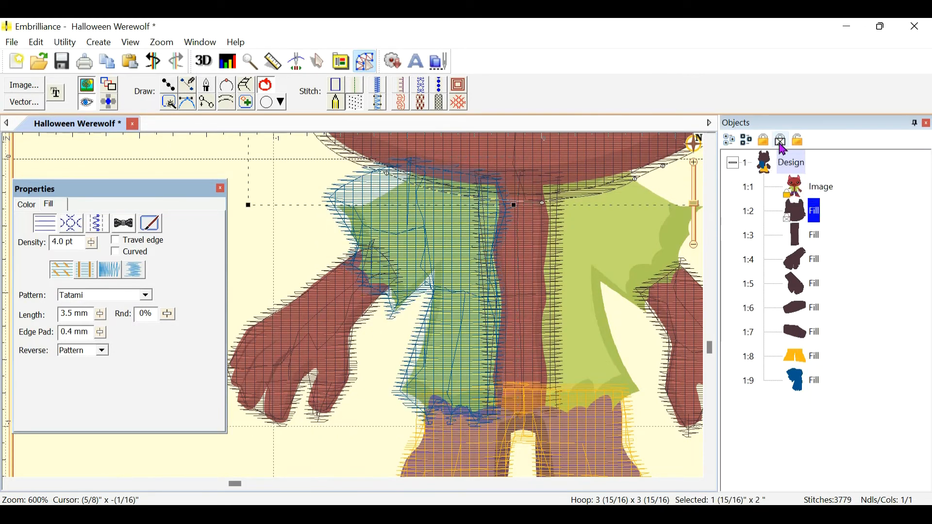
{"action": "left_click", "coordinate": [149, 226]}
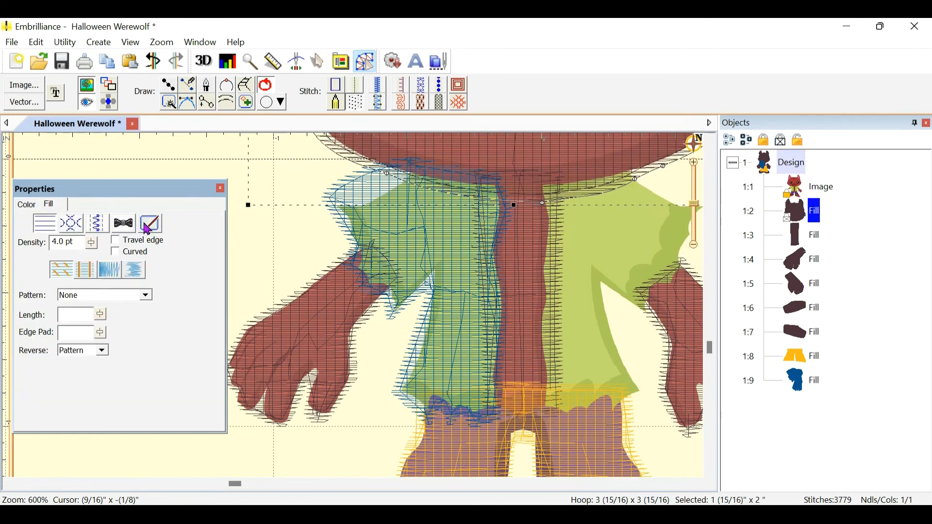
{"action": "left_click", "coordinate": [799, 143]}
Reshape the front-opening edge of the left shirt half by moving its outline points and curve handles
{"action": "left_click", "coordinate": [515, 216]}
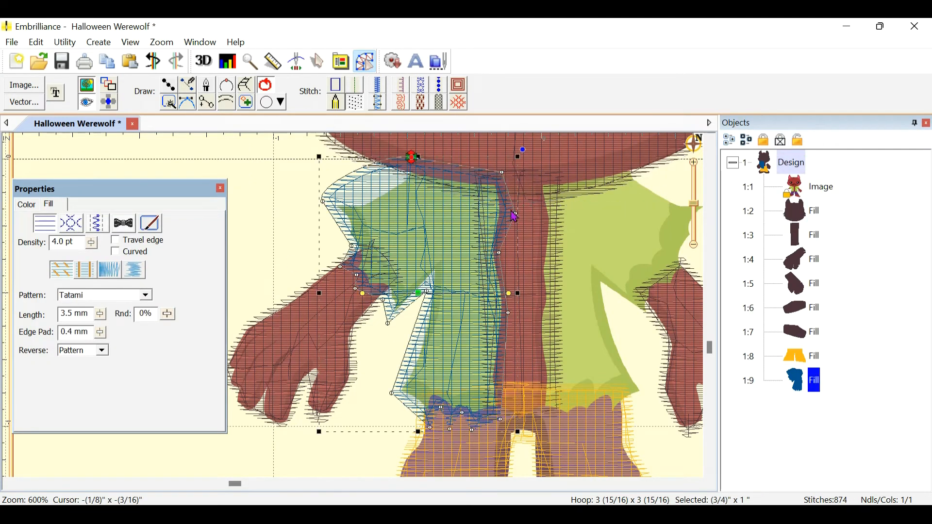
{"action": "left_click_drag", "start_coordinate": [519, 219], "coordinate": [516, 217]}
{"action": "left_click_drag", "start_coordinate": [502, 257], "coordinate": [503, 261]}
{"action": "left_click_drag", "start_coordinate": [510, 316], "coordinate": [519, 314]}
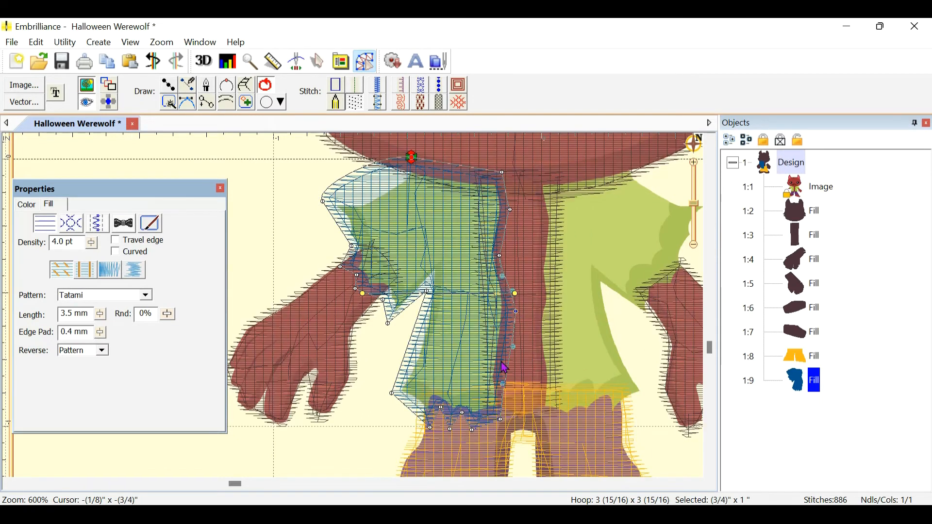
{"action": "left_click_drag", "start_coordinate": [513, 347], "coordinate": [501, 350]}
{"action": "left_click_drag", "start_coordinate": [516, 312], "coordinate": [507, 311]}
{"action": "left_click_drag", "start_coordinate": [493, 349], "coordinate": [499, 349]}
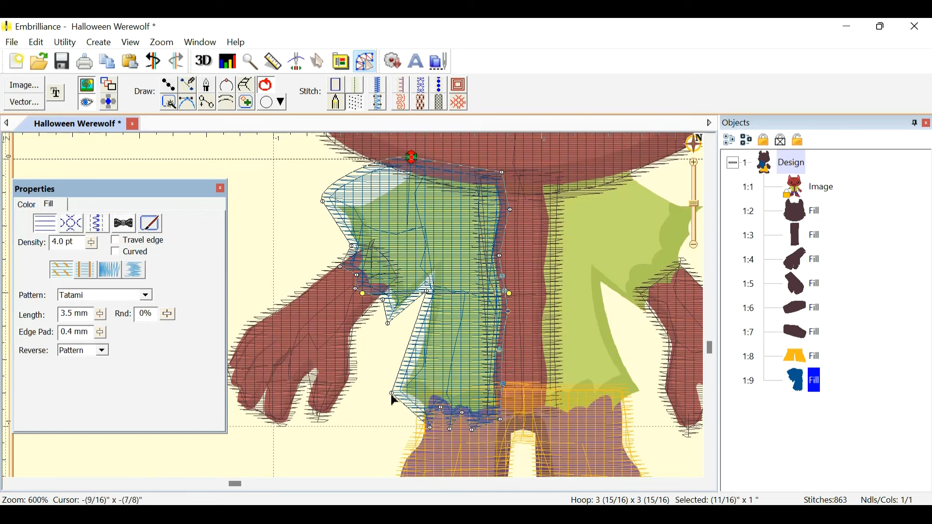
Adjust the hem corner of the left shirt half and add a point to curve its side edge below the underarm
{"action": "left_click_drag", "start_coordinate": [409, 409], "coordinate": [442, 410]}
{"action": "right_click", "coordinate": [418, 344]}
{"action": "left_click", "coordinate": [420, 345]}
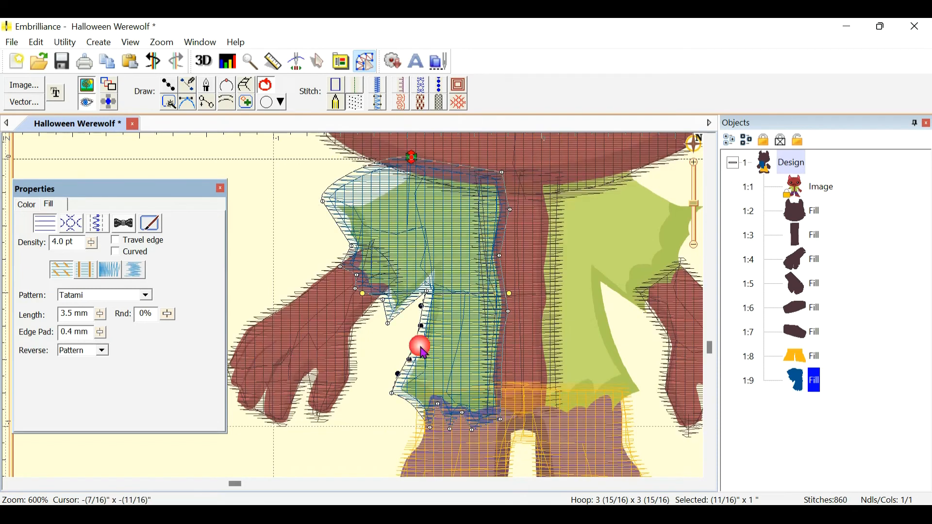
{"action": "left_click", "coordinate": [383, 299]}
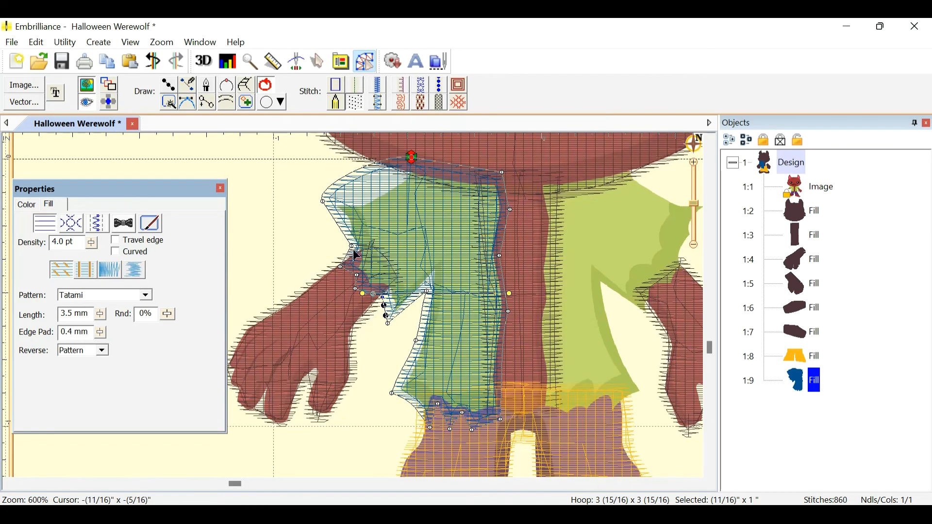
Curve the shoulder line of the left shirt half inward and sharpen the pointed sleeve tip to follow the artwork
{"action": "right_click", "coordinate": [324, 202]}
{"action": "left_click", "coordinate": [369, 210]}
{"action": "right_click", "coordinate": [412, 157]}
{"action": "left_click", "coordinate": [439, 184]}
{"action": "left_click_drag", "start_coordinate": [323, 202], "coordinate": [321, 198]}
{"action": "left_click_drag", "start_coordinate": [407, 174], "coordinate": [409, 185]}
{"action": "left_click_drag", "start_coordinate": [343, 198], "coordinate": [349, 203]}
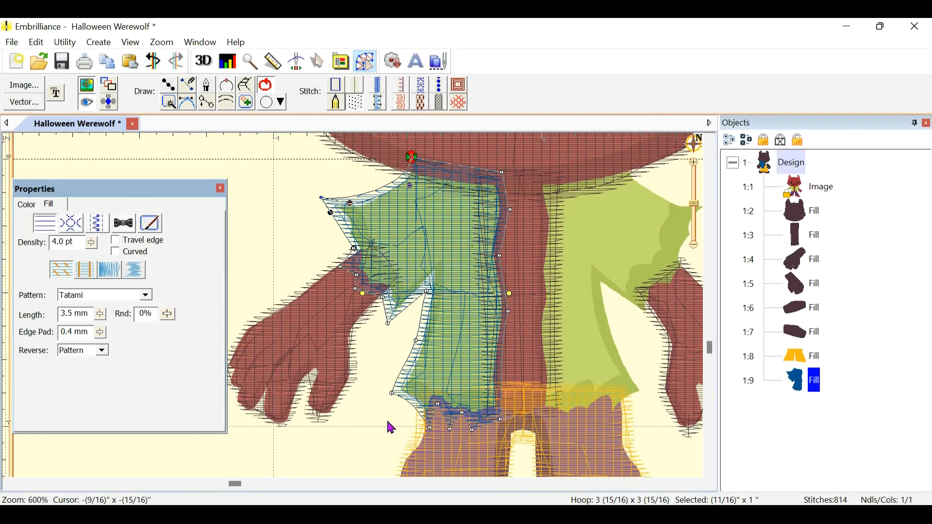
Preview the stitched design in 3D, then return to the flat view with the left shirt half selected
{"action": "left_click", "coordinate": [351, 441]}
{"action": "left_click", "coordinate": [203, 61]}
{"action": "scroll", "coordinate": [381, 283], "scroll_direction": "down", "scroll_amount": 2}
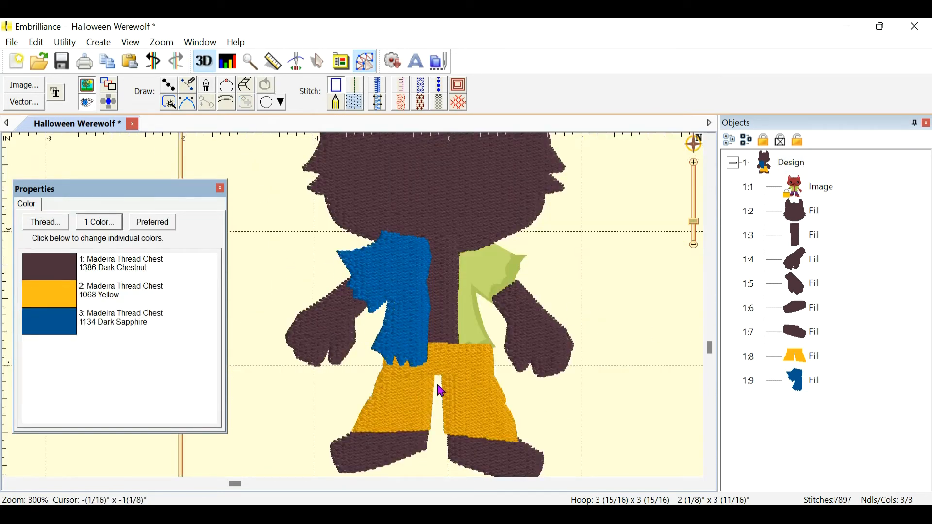
{"action": "left_click", "coordinate": [382, 246]}
{"action": "left_click", "coordinate": [204, 60]}
Refine the left sleeve's outer edge by adding and moving a point between the sleeve tip and the arm
{"action": "scroll", "coordinate": [354, 303], "scroll_direction": "up", "scroll_amount": 4}
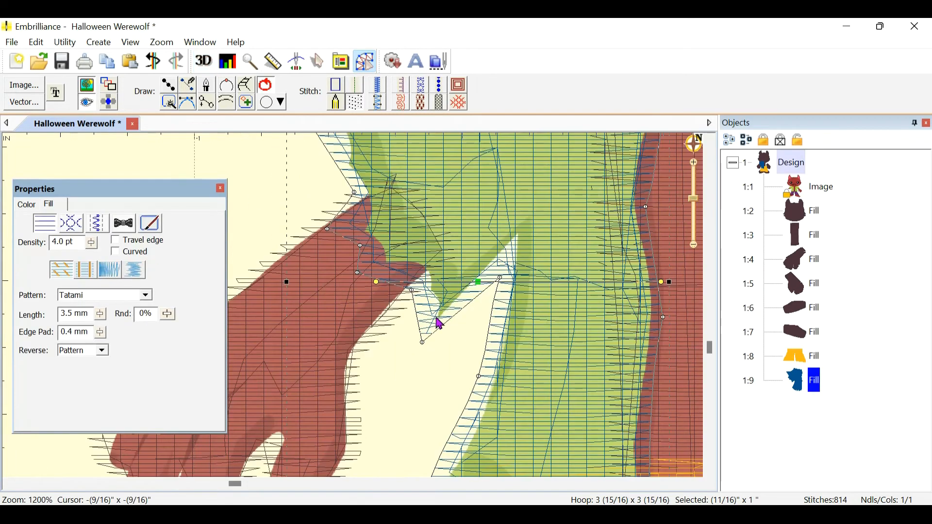
{"action": "left_click_drag", "start_coordinate": [326, 162], "coordinate": [411, 274]}
{"action": "right_click", "coordinate": [408, 256]}
{"action": "left_click", "coordinate": [421, 266]}
{"action": "right_click", "coordinate": [407, 256]}
{"action": "left_click", "coordinate": [445, 283]}
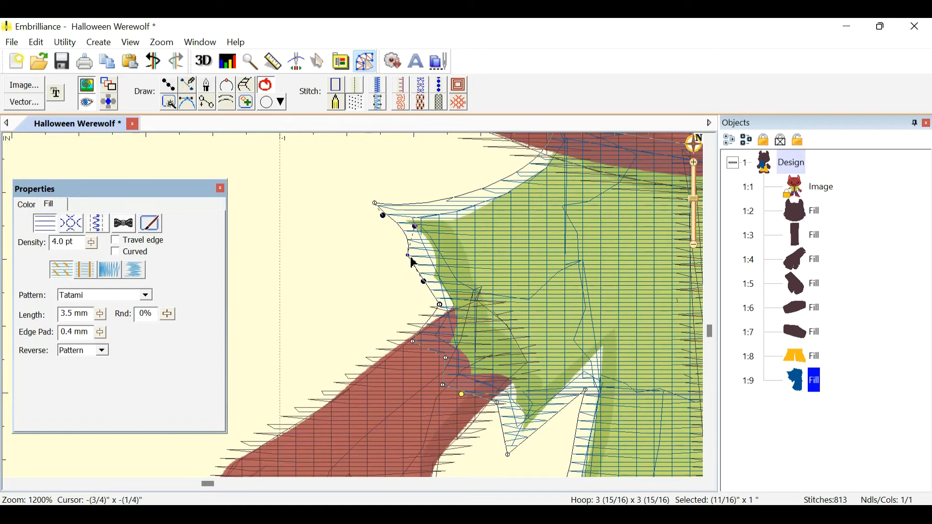
{"action": "left_click_drag", "start_coordinate": [408, 256], "coordinate": [446, 292]}
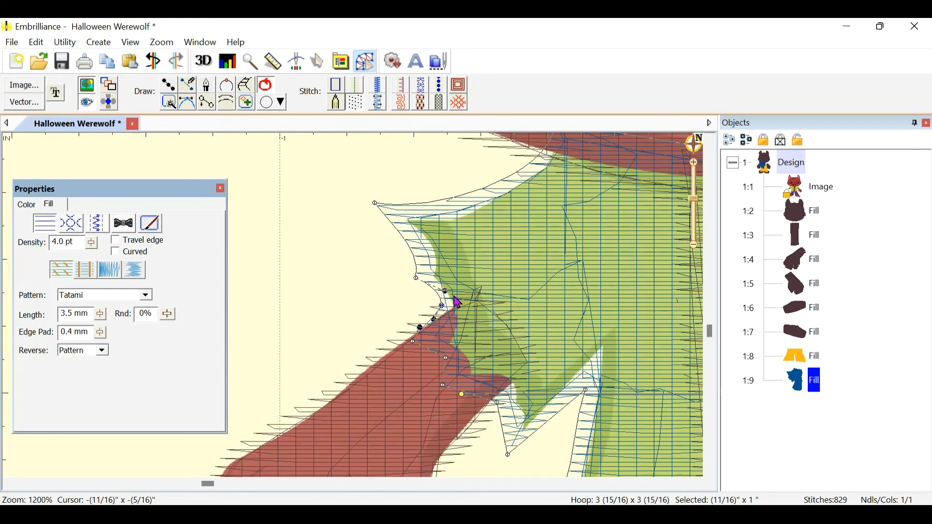
Tidy the ragged left cuff by adjusting its outline points over the arm, keeping the shirt half selected
{"action": "key", "text": "Delete"}
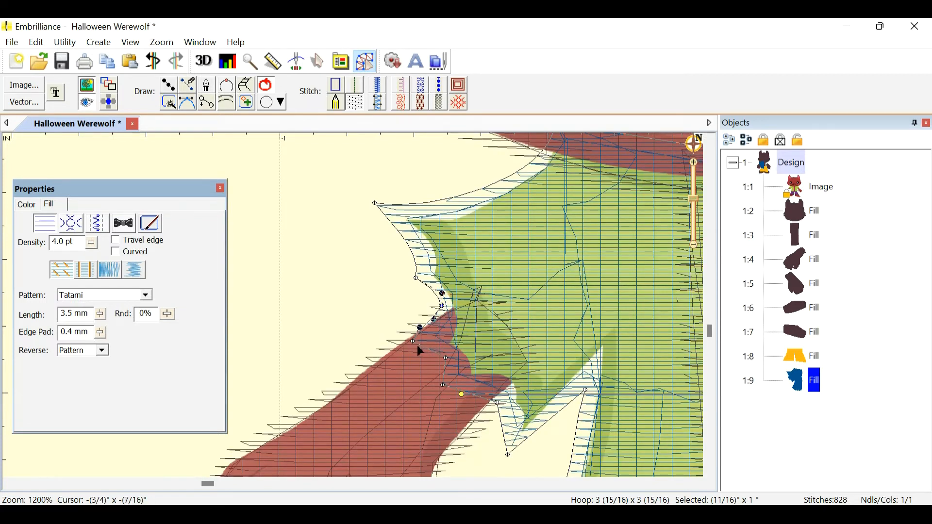
{"action": "left_click_drag", "start_coordinate": [419, 346], "coordinate": [428, 347]}
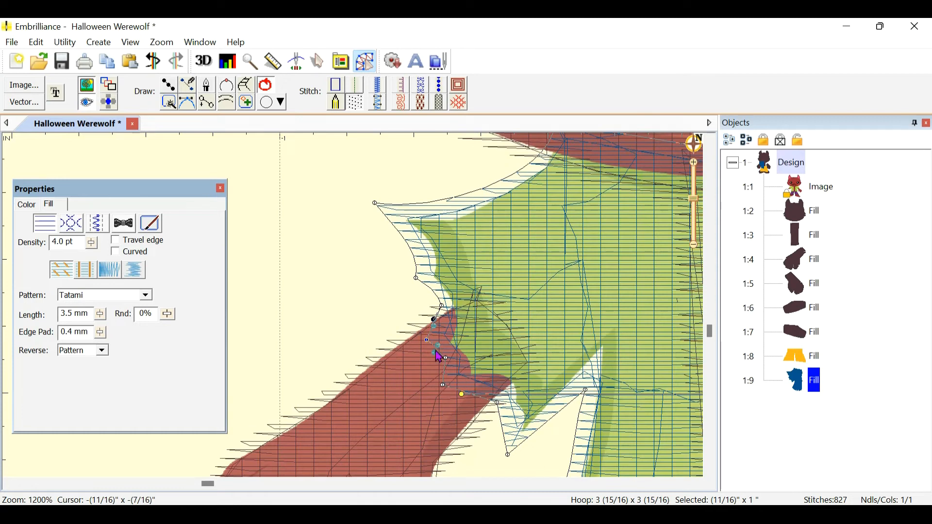
{"action": "left_click", "coordinate": [442, 355]}
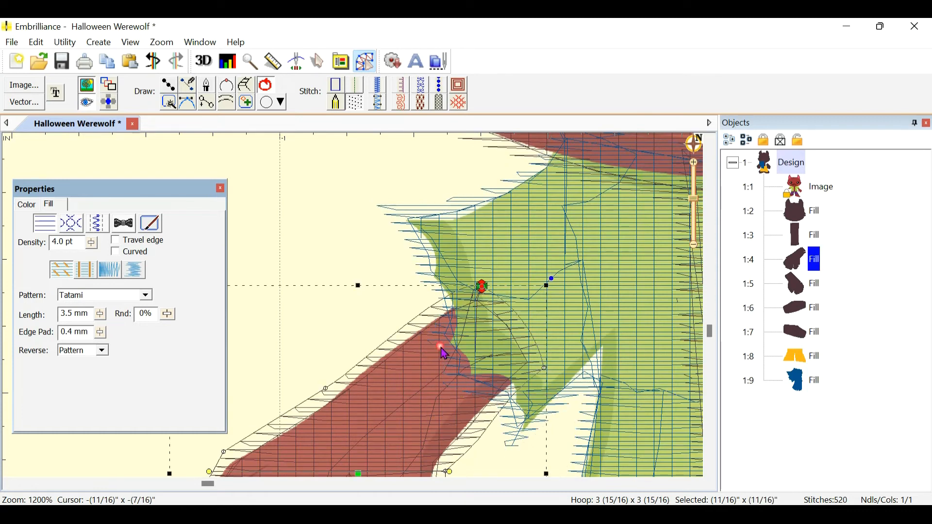
{"action": "left_click", "coordinate": [454, 277]}
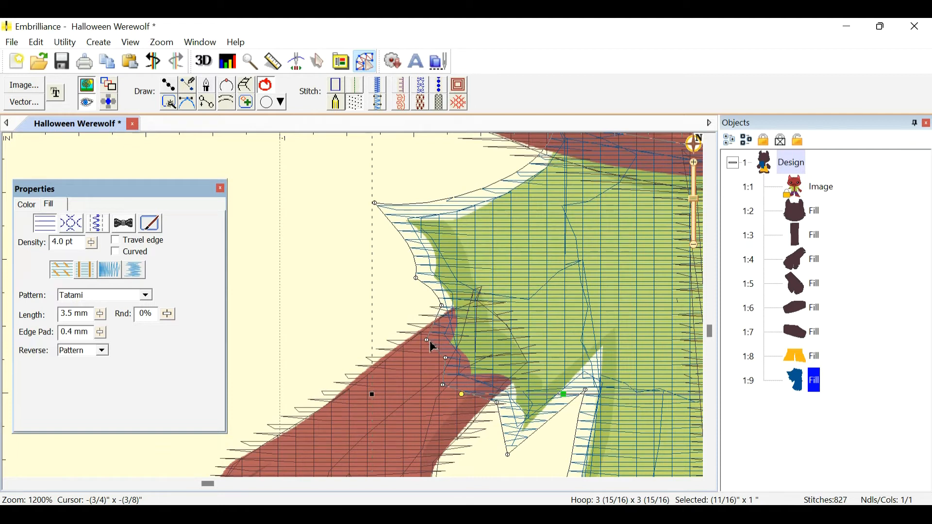
Lock the head, torso, arm, foot and trouser fills, leaving only the blue shirt fill editable
{"action": "left_click", "coordinate": [817, 339]}
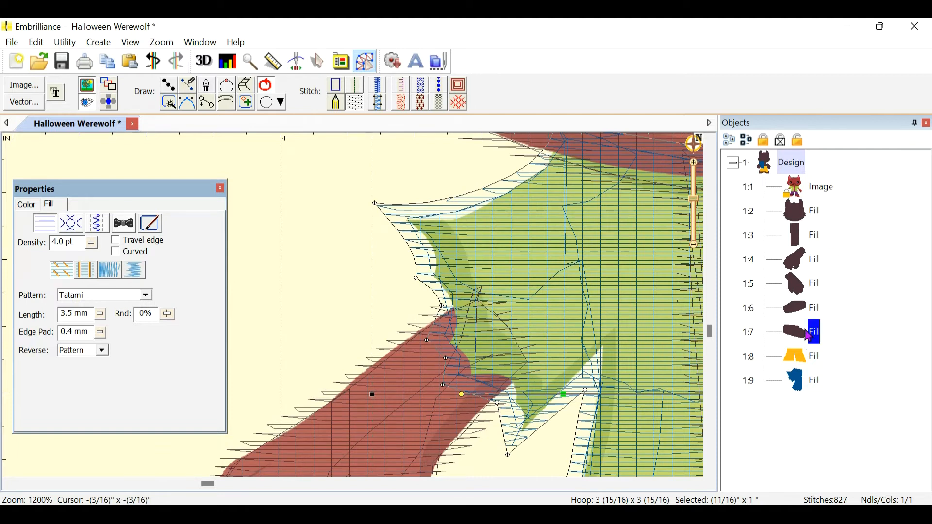
{"action": "left_click", "coordinate": [813, 359]}
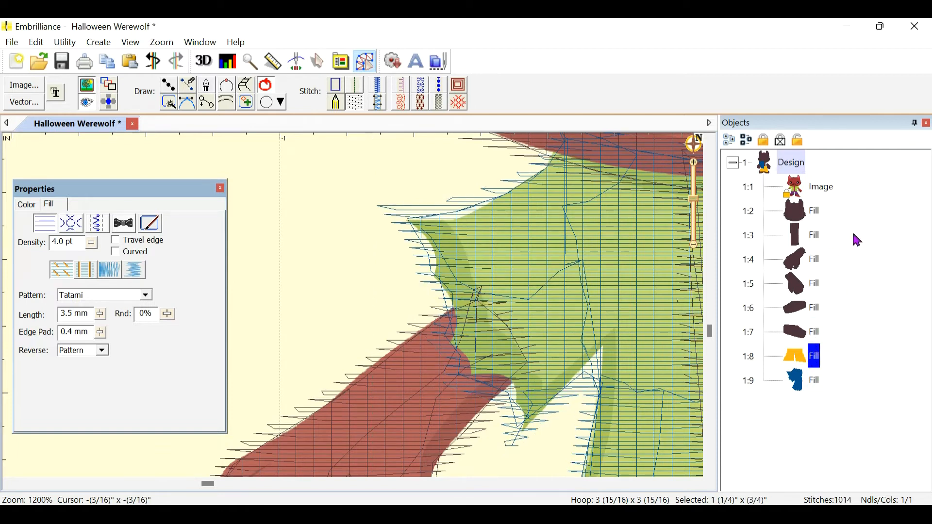
{"action": "left_click", "coordinate": [818, 218], "text": "shift"}
{"action": "right_click", "coordinate": [806, 184]}
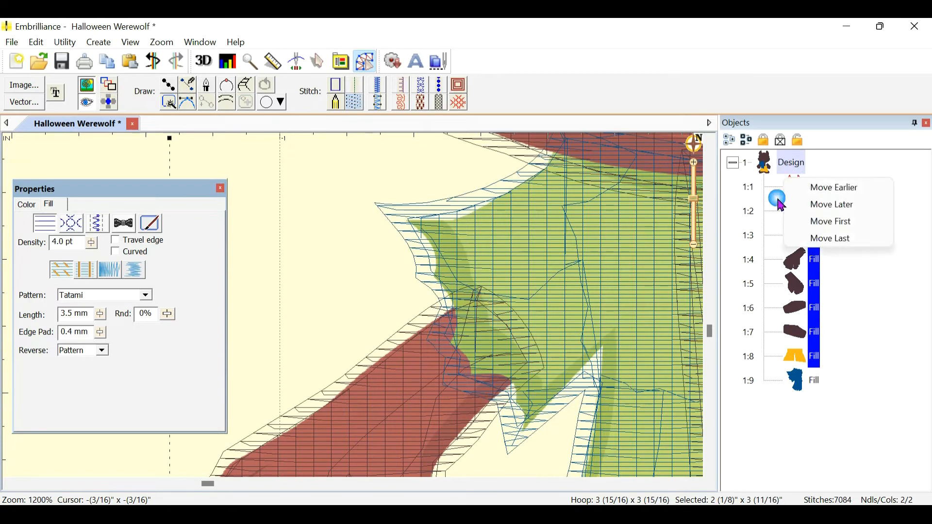
{"action": "left_click", "coordinate": [764, 140]}
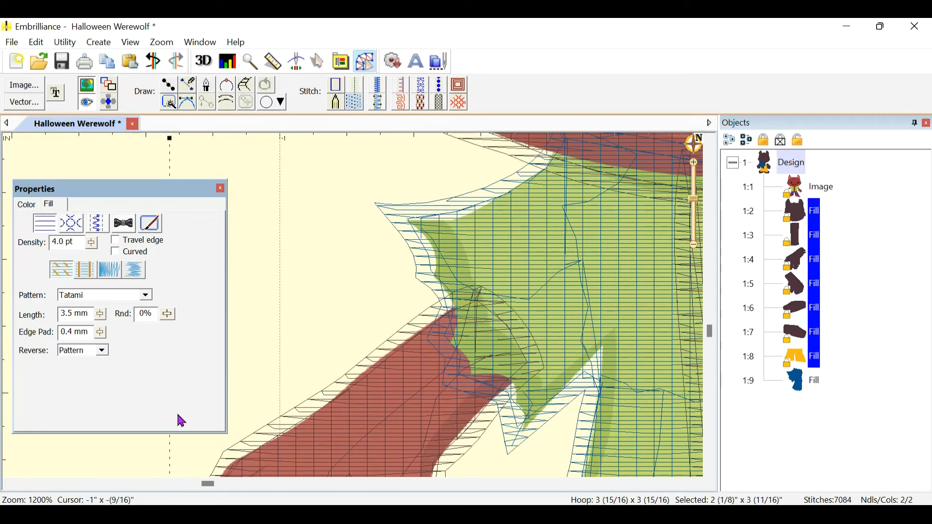
{"action": "left_click", "coordinate": [95, 472]}
{"action": "left_click", "coordinate": [491, 269]}
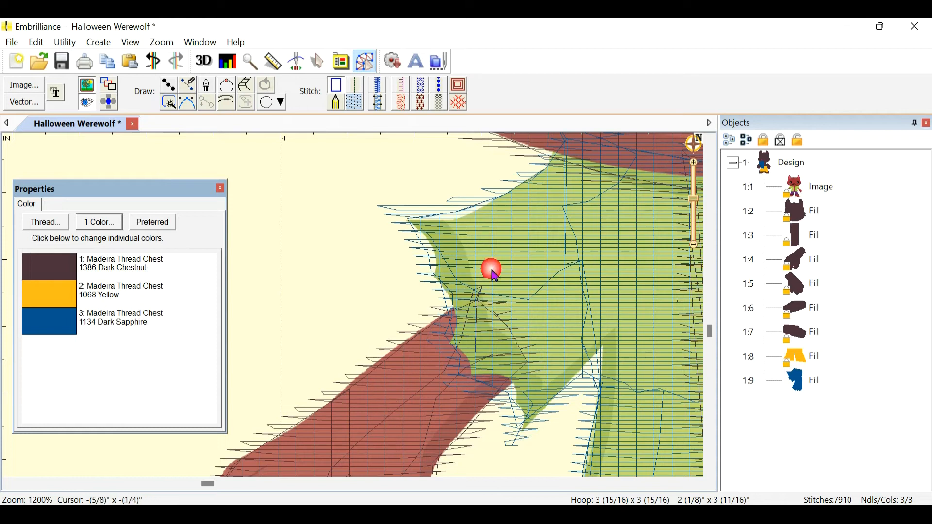
{"action": "left_click", "coordinate": [805, 385]}
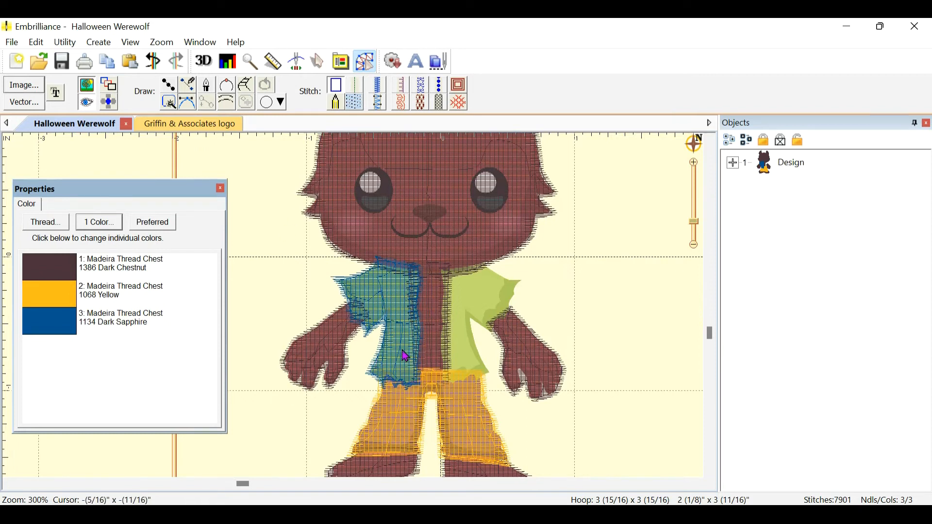
Duplicate the left shirt half, flip the copy horizontally and place it over the right half of the shirt
{"action": "left_click", "coordinate": [408, 335]}
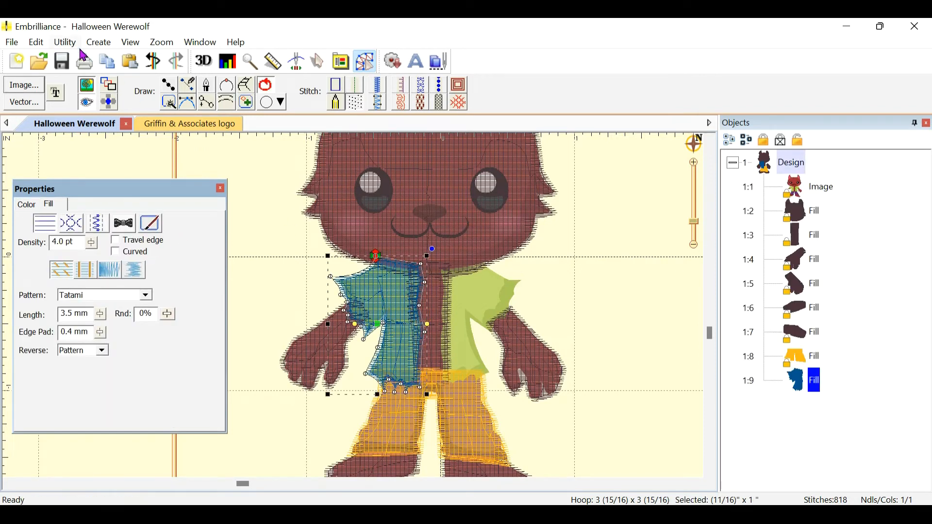
{"action": "left_click", "coordinate": [115, 70]}
{"action": "left_click", "coordinate": [130, 63]}
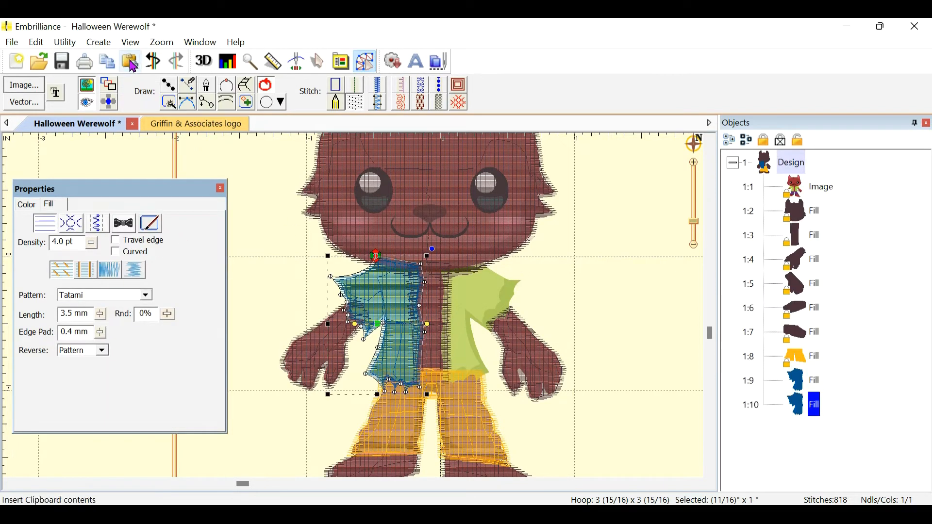
{"action": "left_click", "coordinate": [322, 70]}
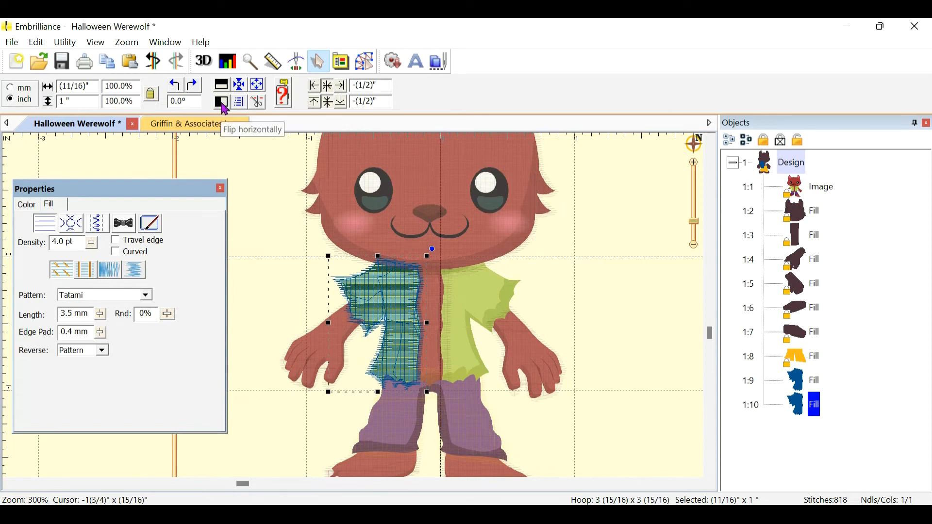
{"action": "left_click", "coordinate": [222, 103]}
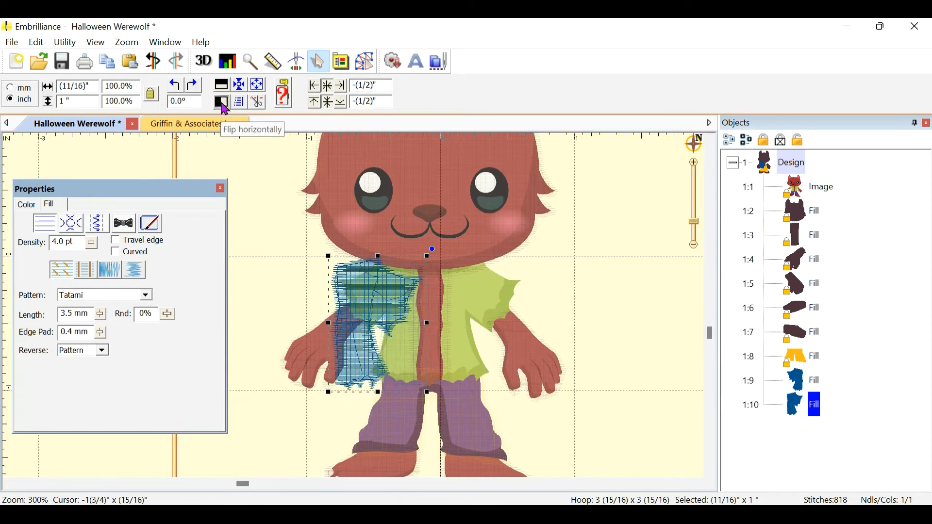
{"action": "left_click", "coordinate": [366, 61]}
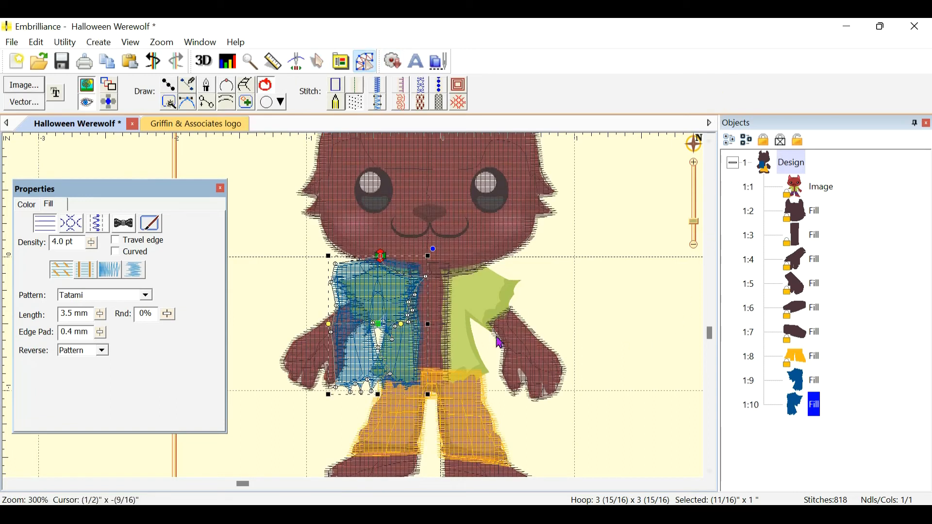
{"action": "left_click_drag", "start_coordinate": [391, 334], "coordinate": [493, 334]}
{"action": "left_click", "coordinate": [599, 313]}
Fit the right shirt half's front-opening edge and hem to the artwork by moving its outline points
{"action": "key", "text": "6"}
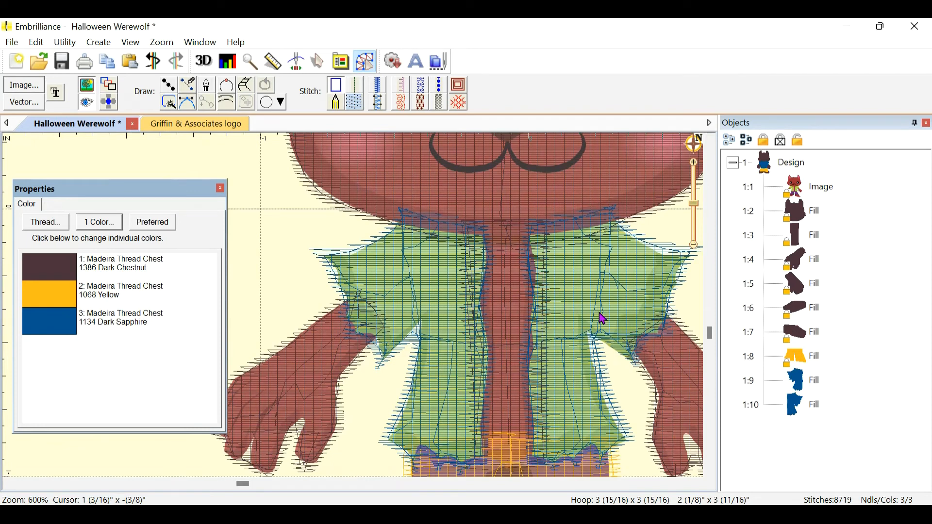
{"action": "left_click_drag", "start_coordinate": [565, 341], "coordinate": [489, 287]}
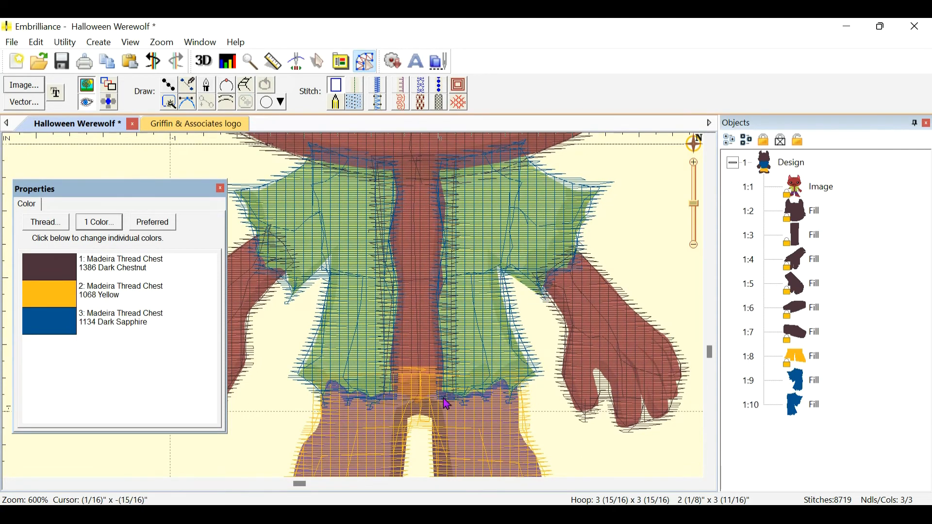
{"action": "left_click", "coordinate": [440, 166]}
{"action": "left_click_drag", "start_coordinate": [435, 155], "coordinate": [432, 151]}
{"action": "left_click_drag", "start_coordinate": [438, 237], "coordinate": [434, 237]}
{"action": "left_click_drag", "start_coordinate": [427, 291], "coordinate": [428, 298]}
{"action": "left_click_drag", "start_coordinate": [437, 401], "coordinate": [509, 412]}
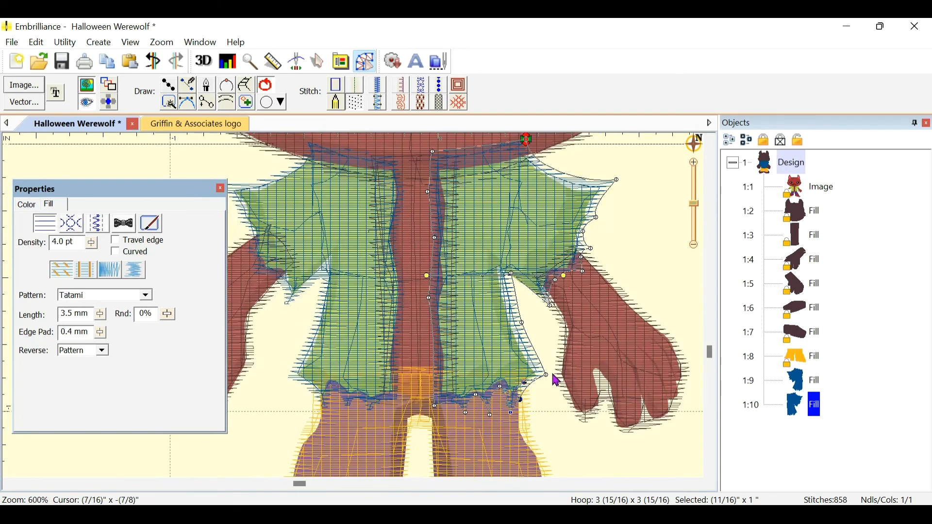
Adjust the right shirt half's side, underarm and ragged sleeve edge to follow the artwork
{"action": "left_click_drag", "start_coordinate": [522, 323], "coordinate": [519, 324]}
{"action": "left_click_drag", "start_coordinate": [511, 273], "coordinate": [504, 275]}
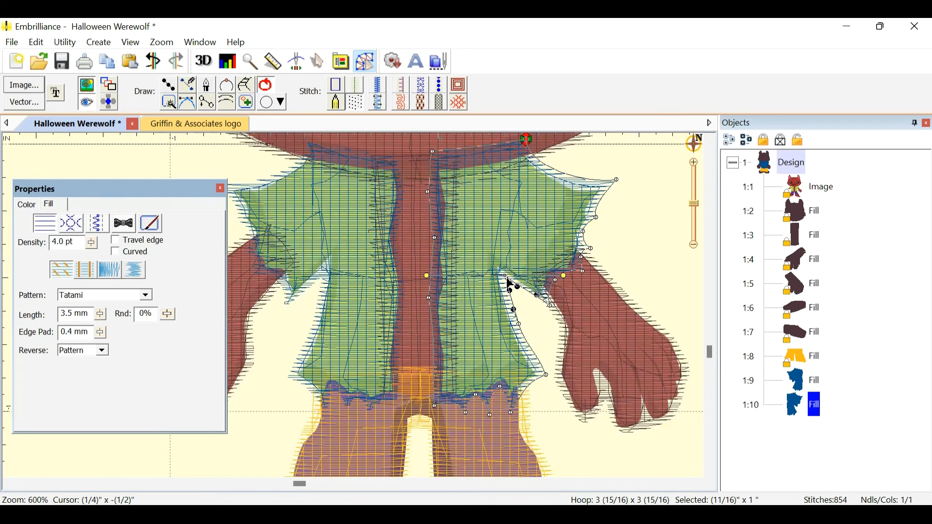
{"action": "left_click_drag", "start_coordinate": [550, 306], "coordinate": [547, 312]}
{"action": "left_click_drag", "start_coordinate": [581, 271], "coordinate": [580, 276]}
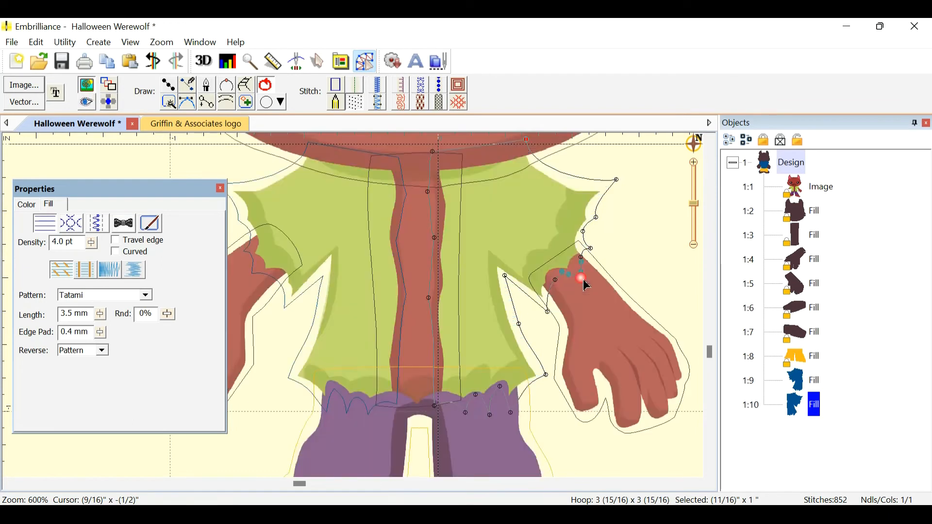
{"action": "left_click_drag", "start_coordinate": [583, 232], "coordinate": [593, 247]}
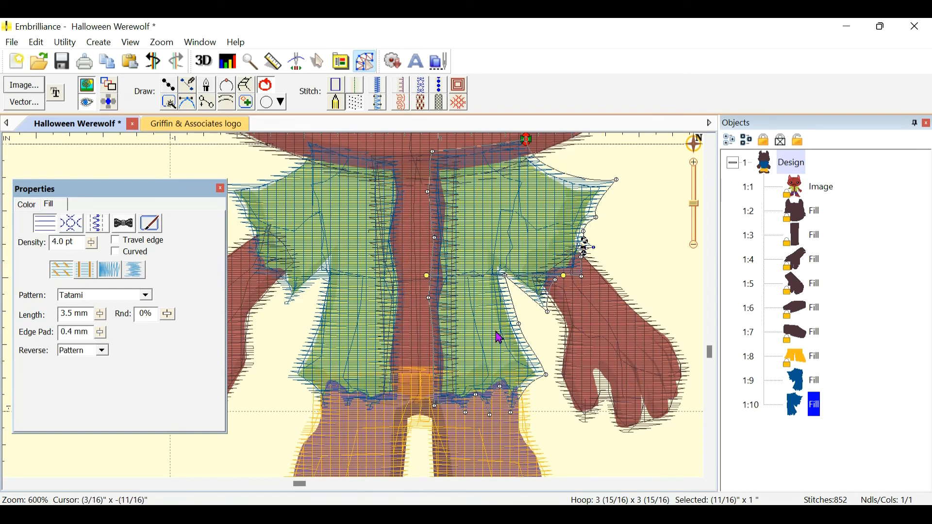
Draw an ellipse about 5/16 by 3/8 inch over the eye on the left side of the werewolf's face
{"action": "left_click", "coordinate": [592, 441]}
{"action": "left_click_drag", "start_coordinate": [401, 201], "coordinate": [424, 375]}
{"action": "left_click_drag", "start_coordinate": [378, 228], "coordinate": [415, 354]}
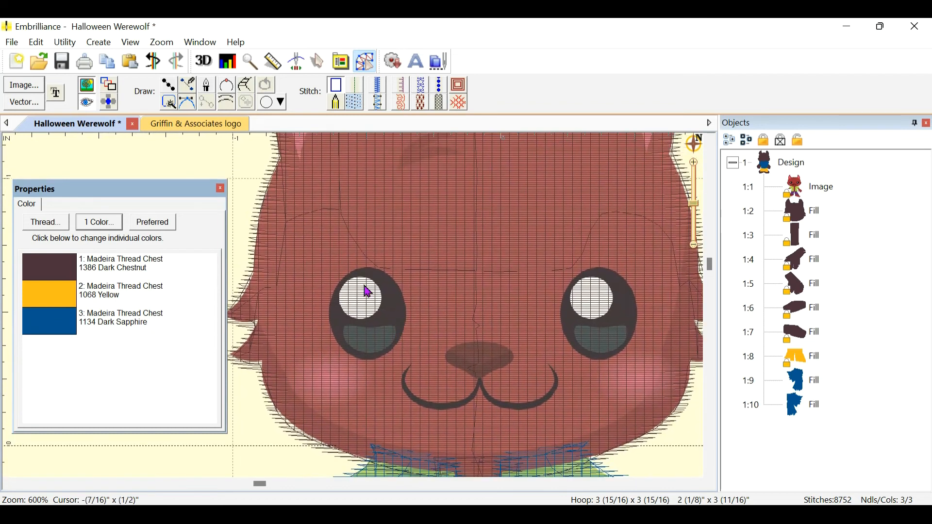
{"action": "left_click", "coordinate": [281, 103]}
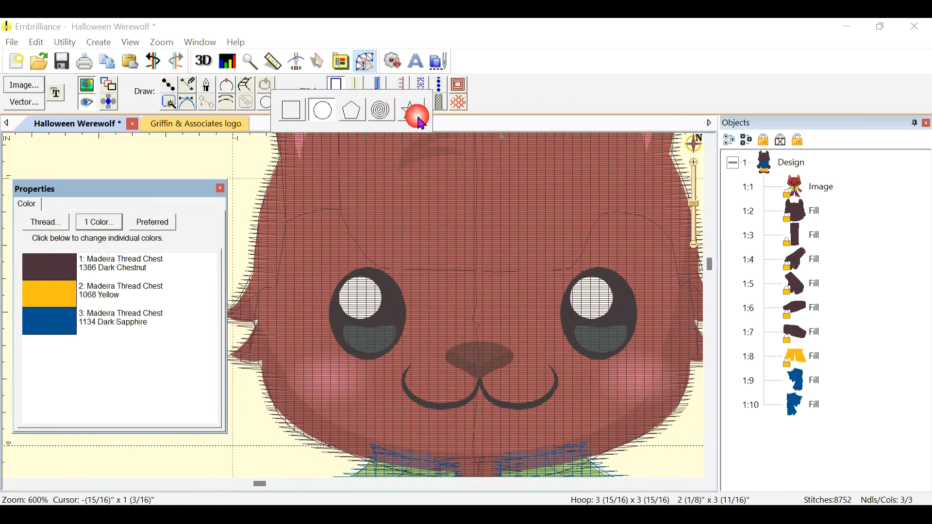
{"action": "left_click", "coordinate": [326, 110]}
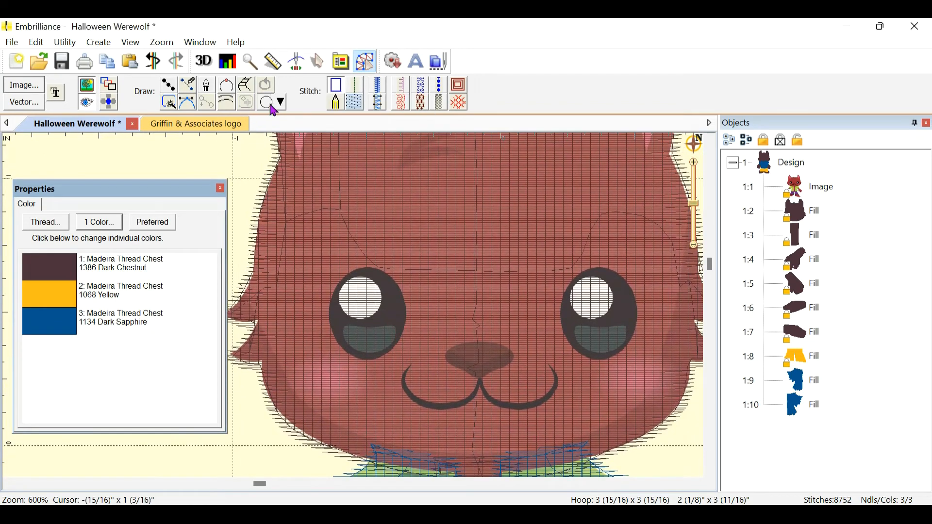
{"action": "left_click", "coordinate": [273, 110]}
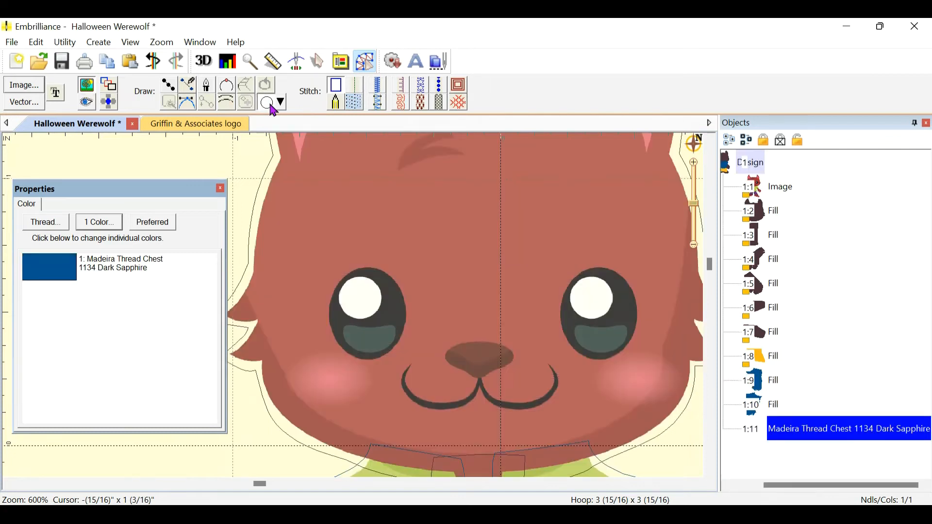
{"action": "left_click", "coordinate": [281, 103]}
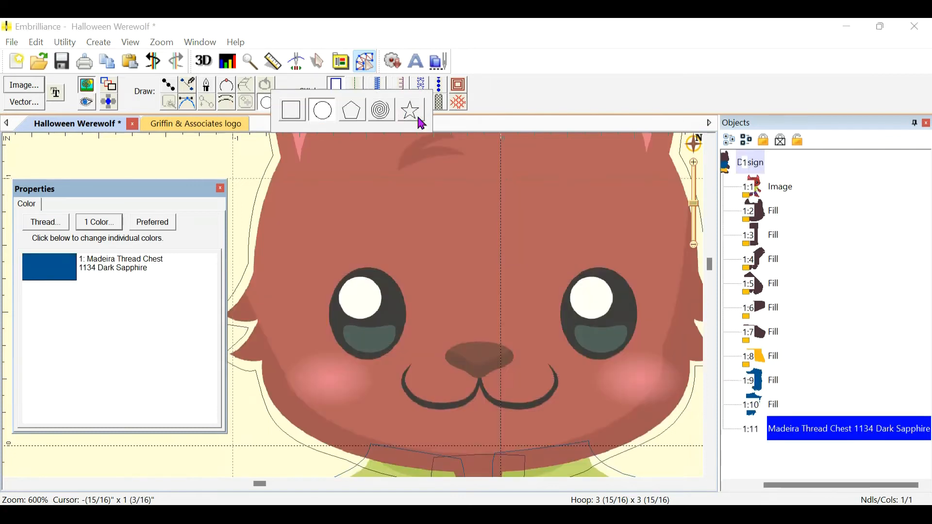
{"action": "left_click", "coordinate": [329, 115]}
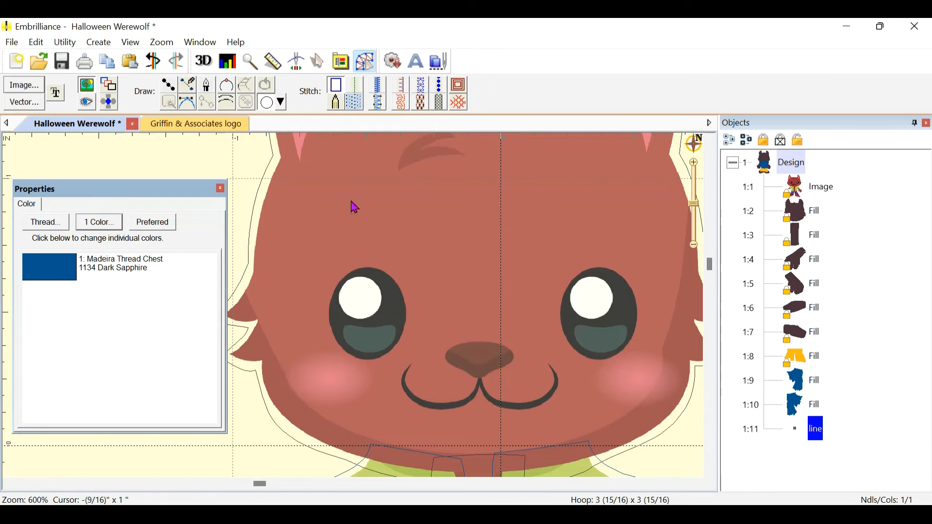
{"action": "left_click_drag", "start_coordinate": [334, 261], "coordinate": [412, 368]}
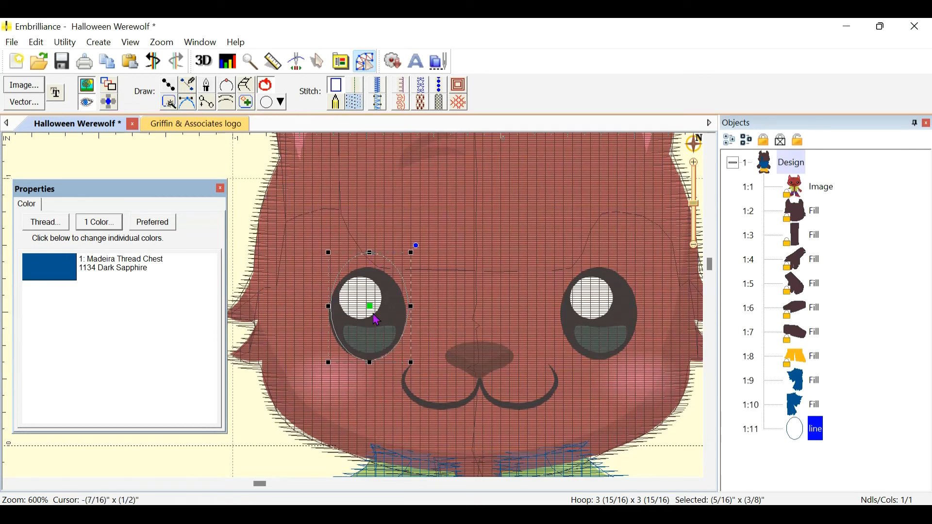
{"action": "left_click_drag", "start_coordinate": [329, 308], "coordinate": [328, 307]}
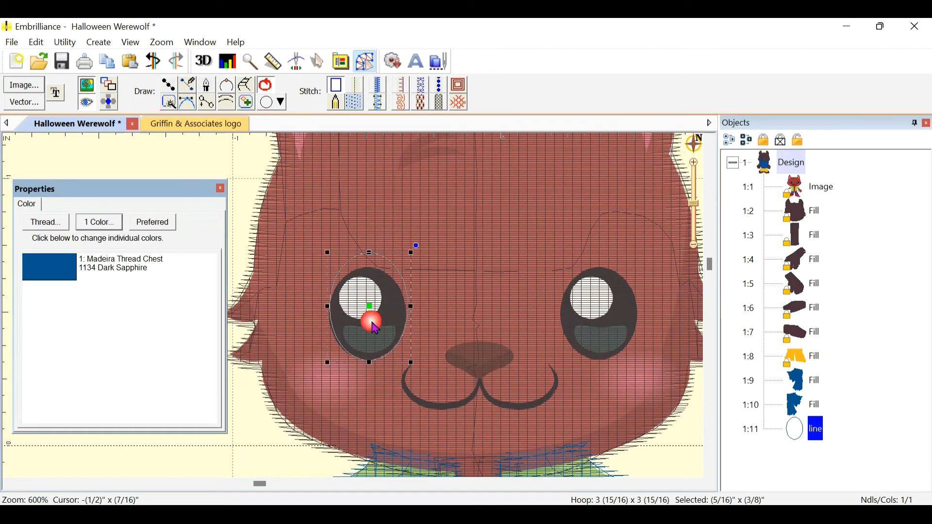
Set the eye ellipse's thread to Madeira Thread Chest 1000 Black and convert it to a fill stitch
{"action": "left_click", "coordinate": [106, 223]}
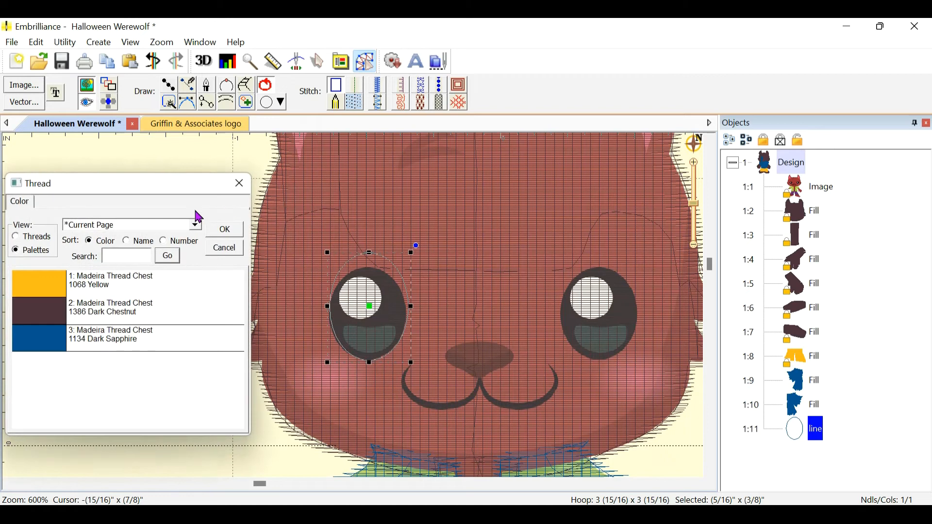
{"action": "left_click", "coordinate": [49, 243]}
{"action": "left_click", "coordinate": [128, 241]}
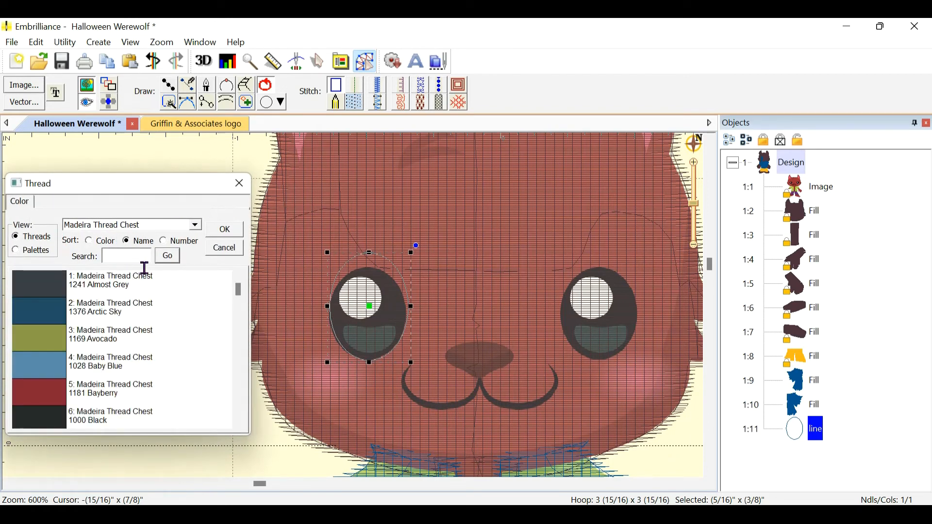
{"action": "left_click", "coordinate": [92, 415]}
{"action": "scroll", "coordinate": [183, 286], "scroll_direction": "down", "scroll_amount": 1}
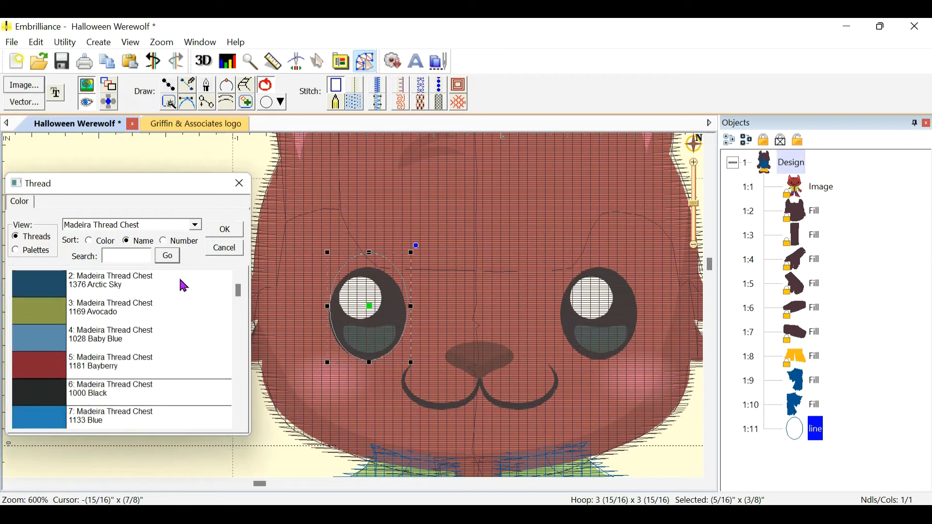
{"action": "left_click", "coordinate": [225, 231]}
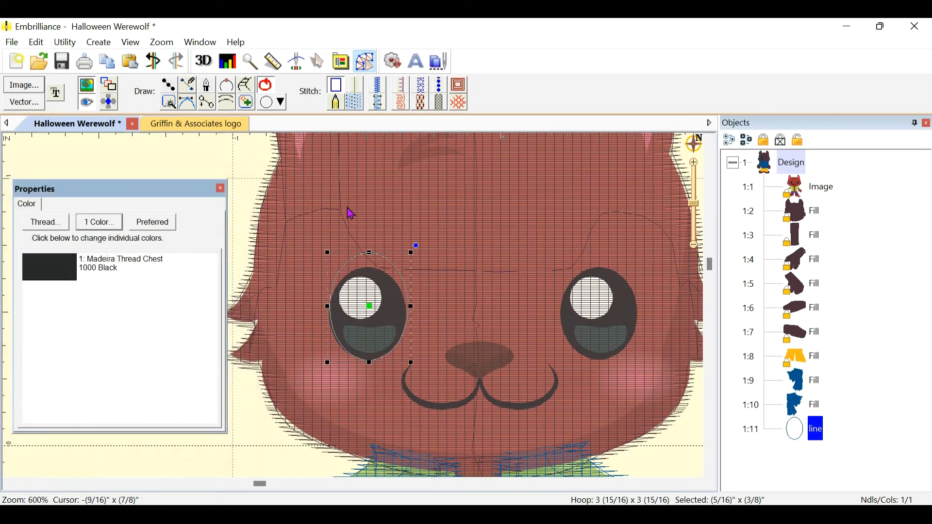
{"action": "left_click", "coordinate": [356, 104]}
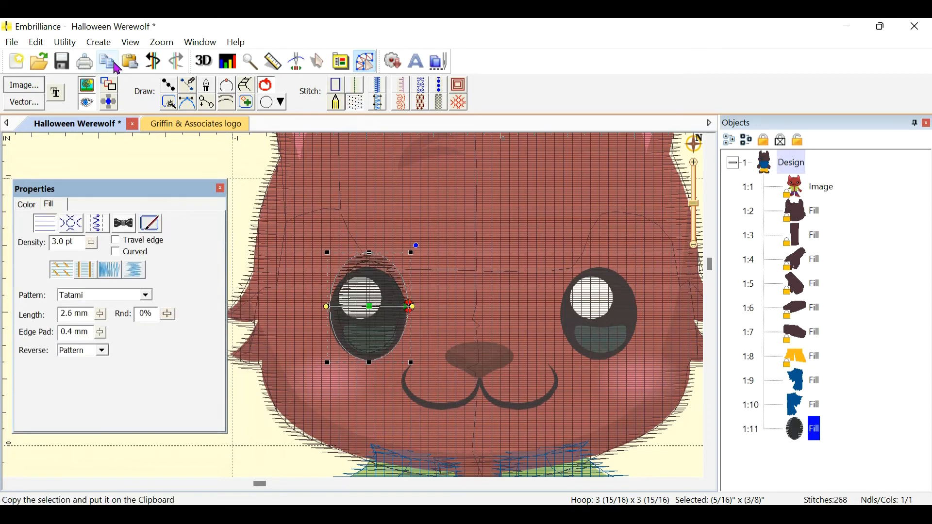
Duplicate the black eye fill and place the copy over the eye on the right side of the face
{"action": "left_click", "coordinate": [110, 66]}
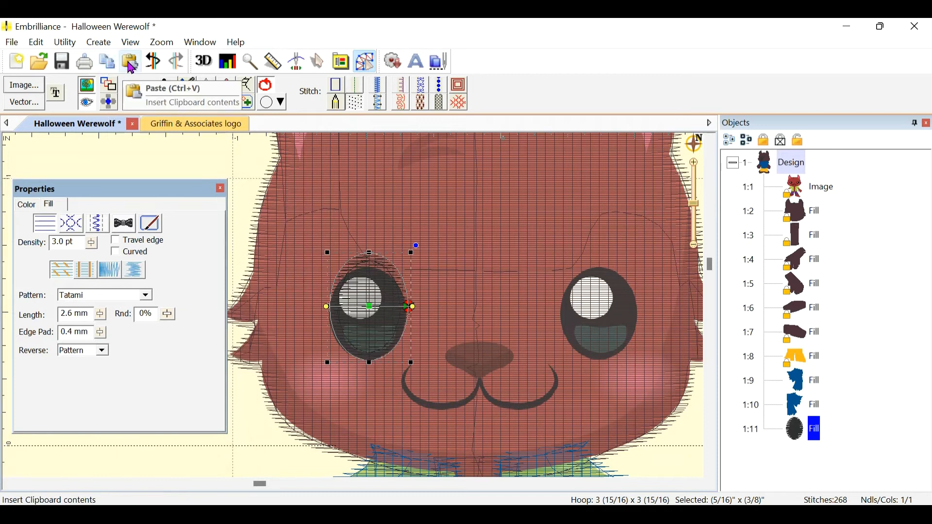
{"action": "left_click", "coordinate": [131, 64]}
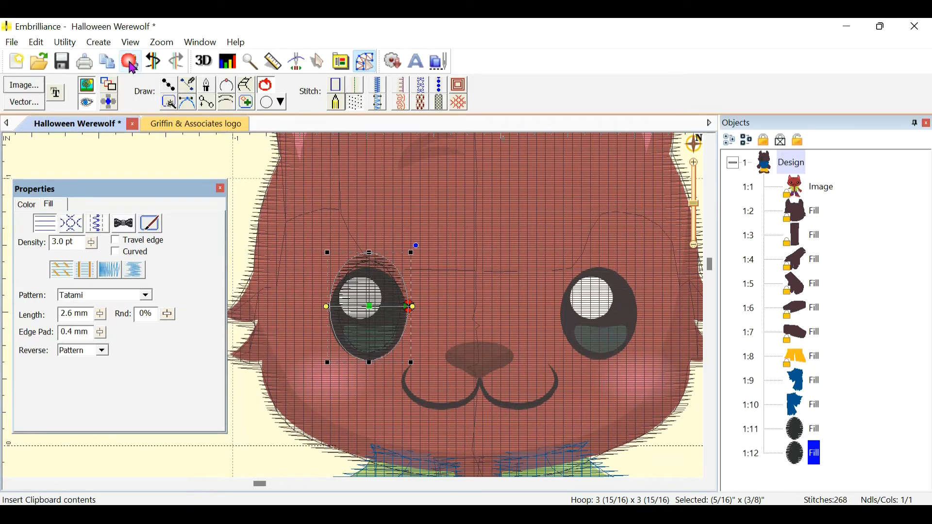
{"action": "left_click", "coordinate": [324, 67]}
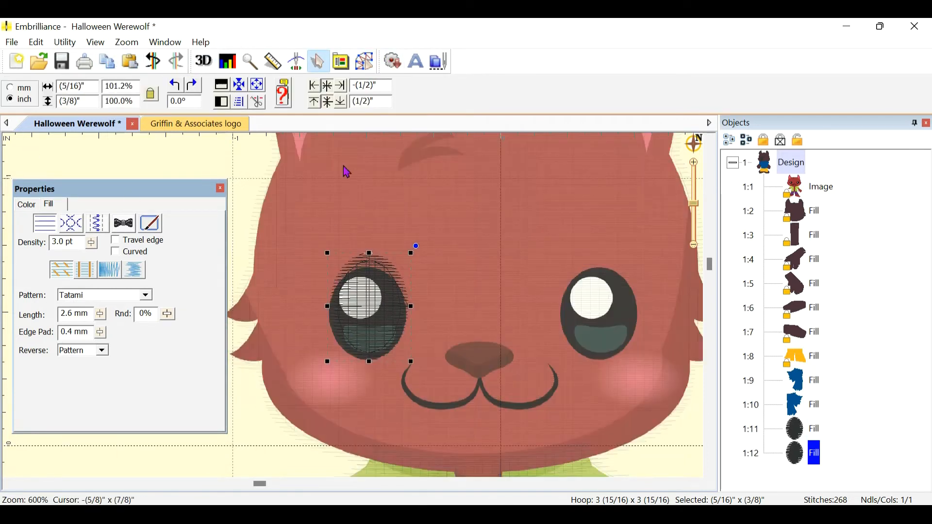
{"action": "left_click", "coordinate": [365, 61]}
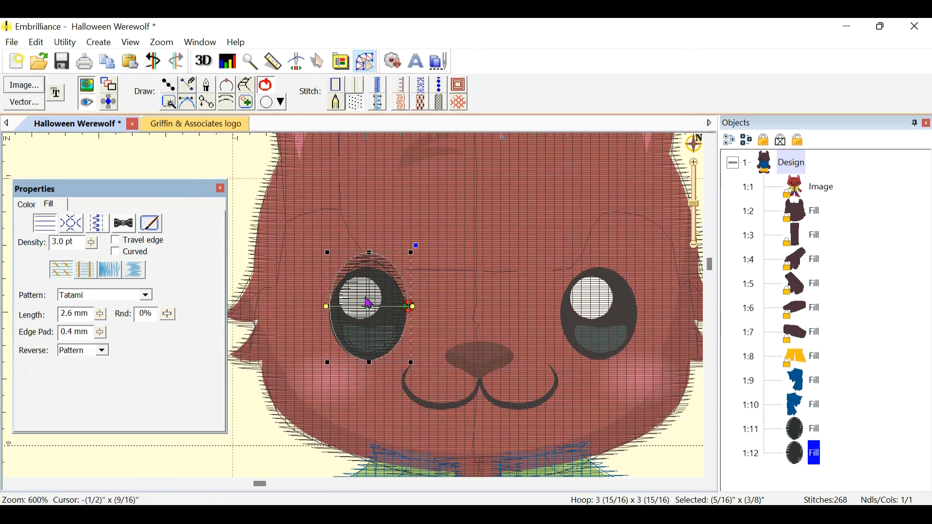
{"action": "left_click_drag", "start_coordinate": [381, 317], "coordinate": [614, 315]}
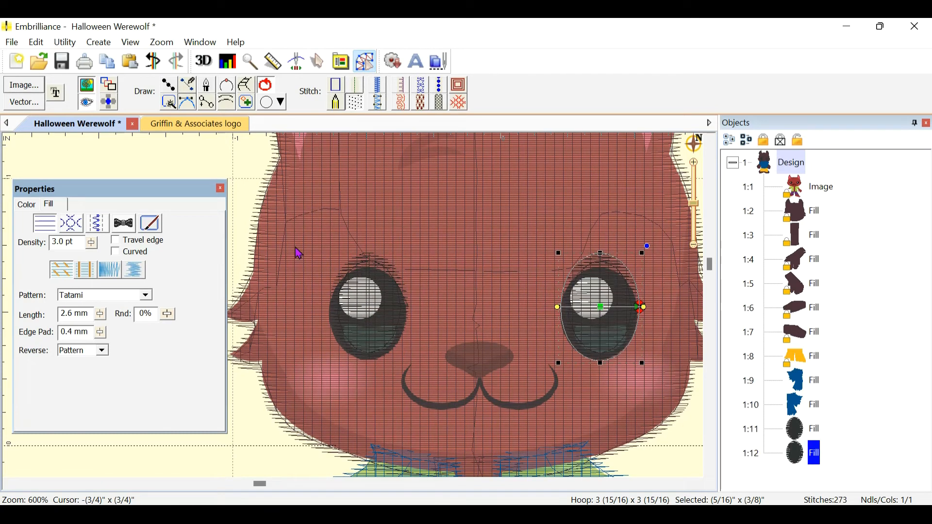
Draw a filled circle about 1/8 by 3/16 inch over the white highlight in the left-hand eye
{"action": "left_click", "coordinate": [274, 108]}
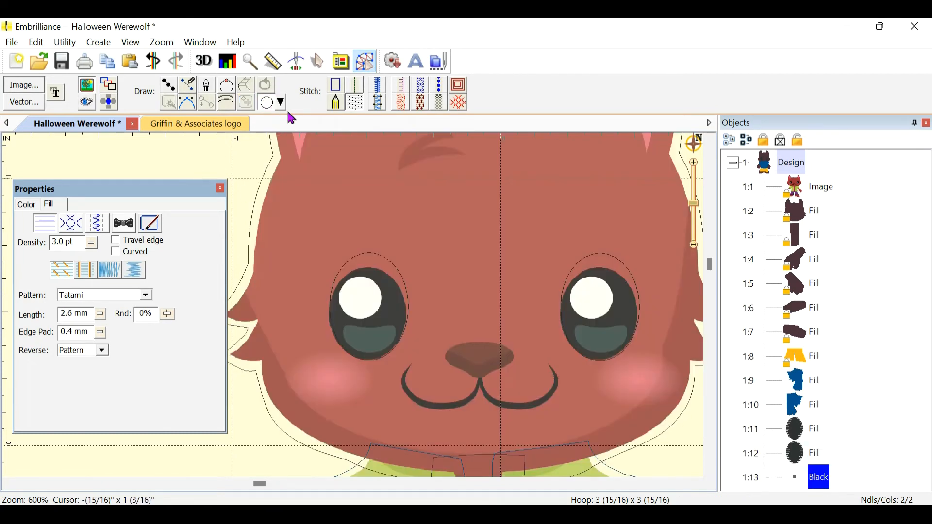
{"action": "left_click_drag", "start_coordinate": [339, 274], "coordinate": [380, 322]}
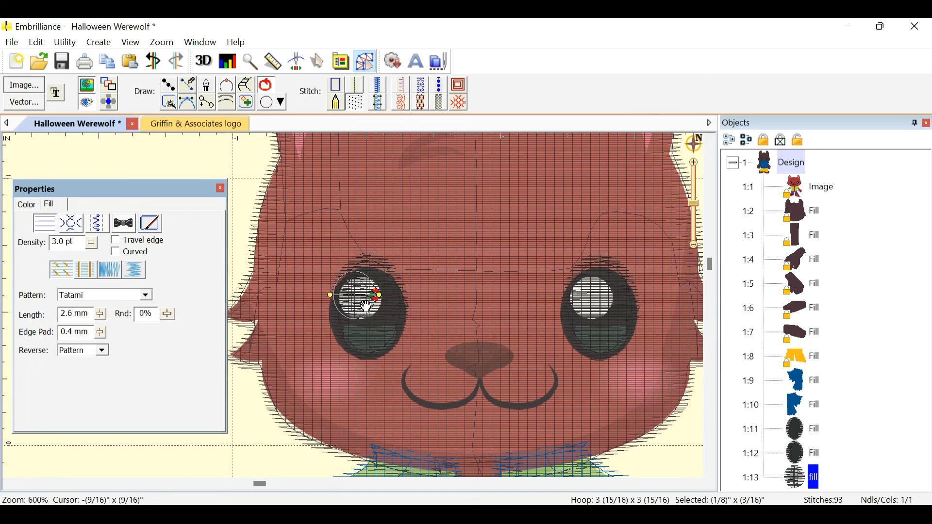
{"action": "left_click", "coordinate": [192, 162]}
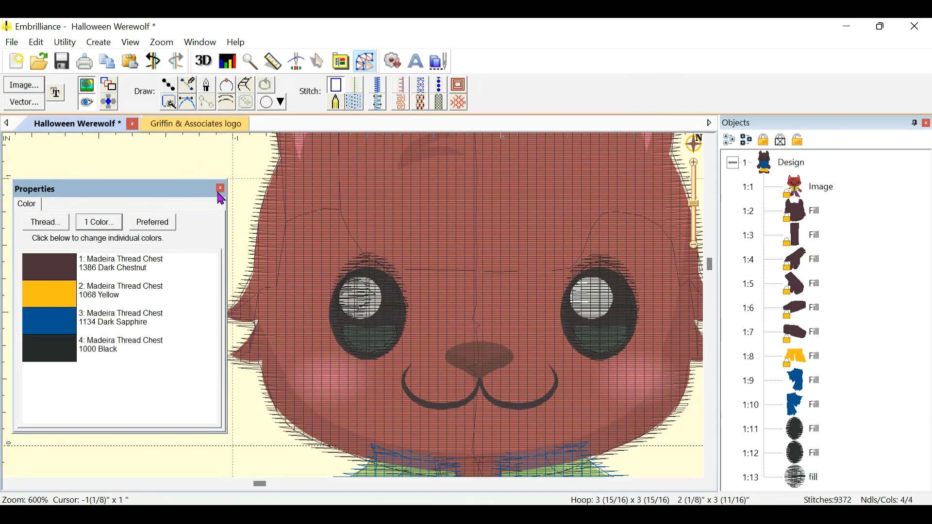
Set the left-hand eye highlight's thread colour to Madeira Thread Chest 1001 White
{"action": "left_click", "coordinate": [821, 476]}
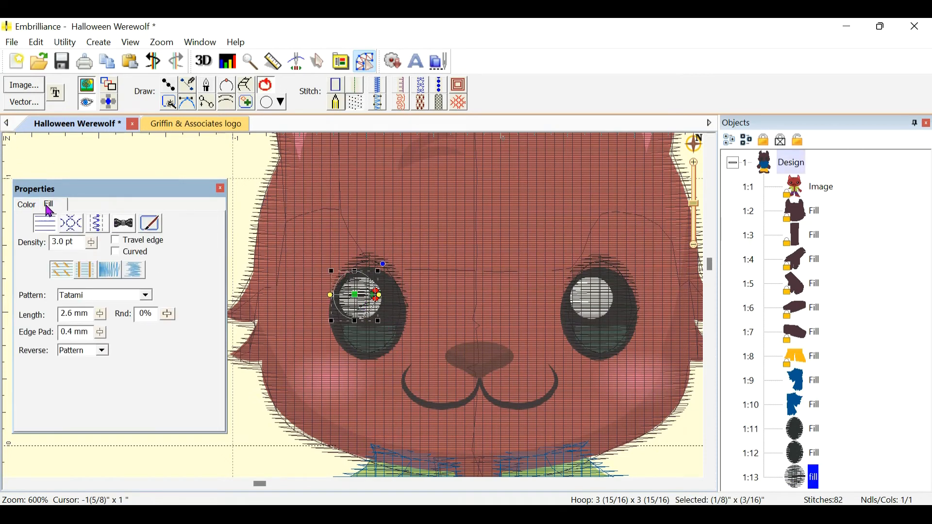
{"action": "left_click", "coordinate": [26, 204]}
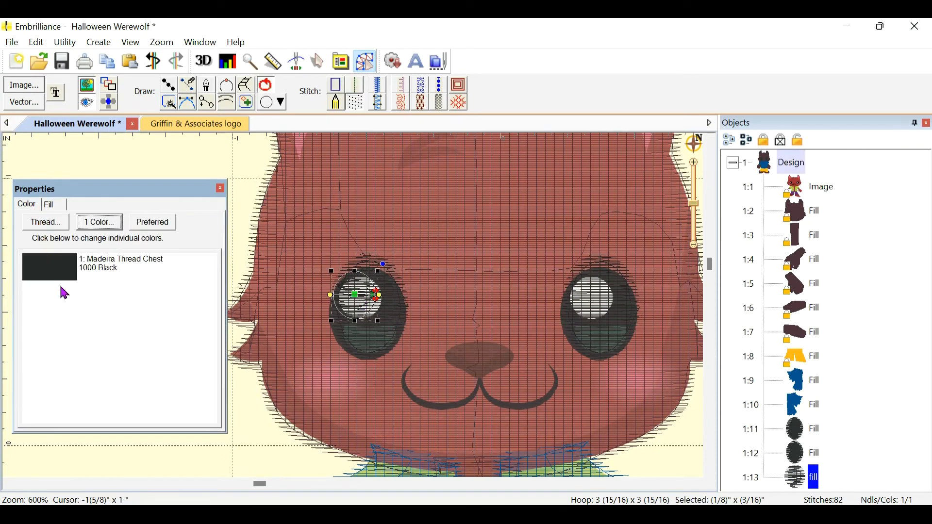
{"action": "left_click", "coordinate": [100, 222]}
{"action": "left_click", "coordinate": [47, 252]}
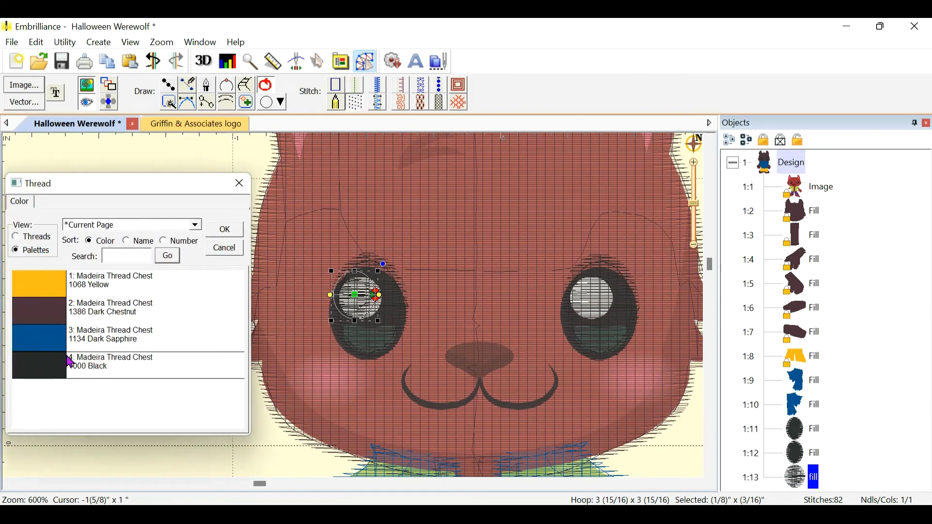
{"action": "left_click", "coordinate": [32, 237]}
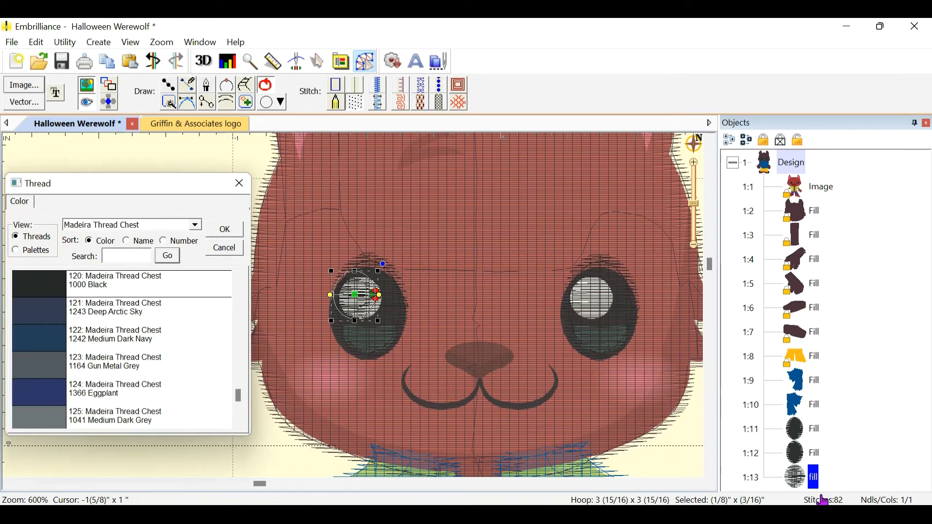
{"action": "left_click", "coordinate": [135, 244]}
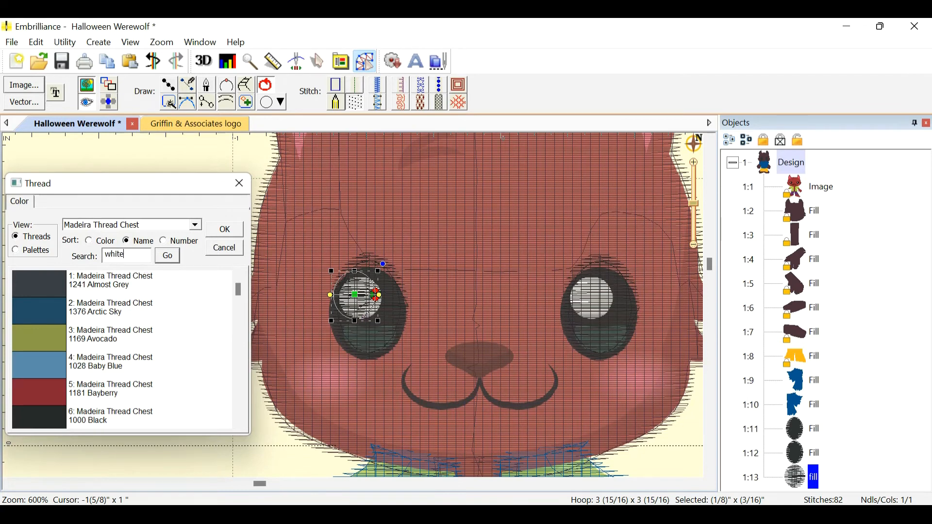
{"action": "type", "text": "white"}
{"action": "key", "text": "Return"}
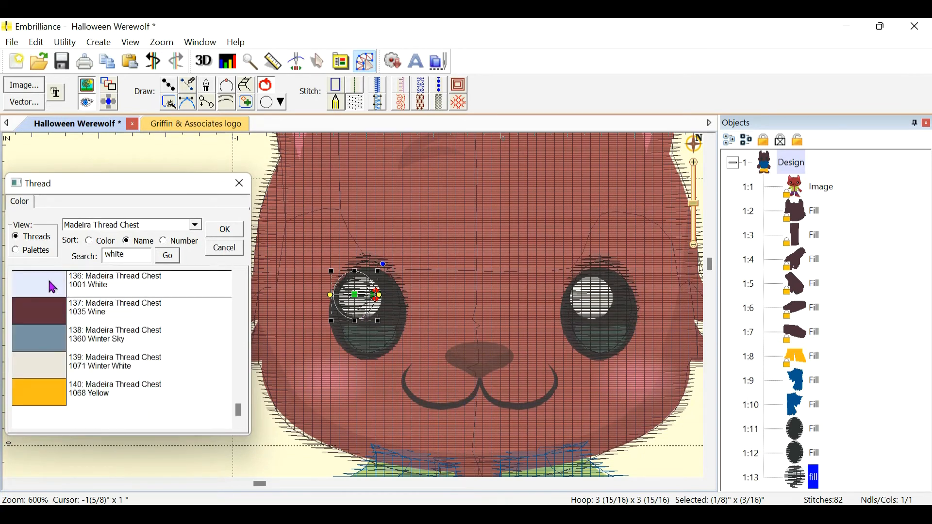
{"action": "left_click", "coordinate": [222, 231]}
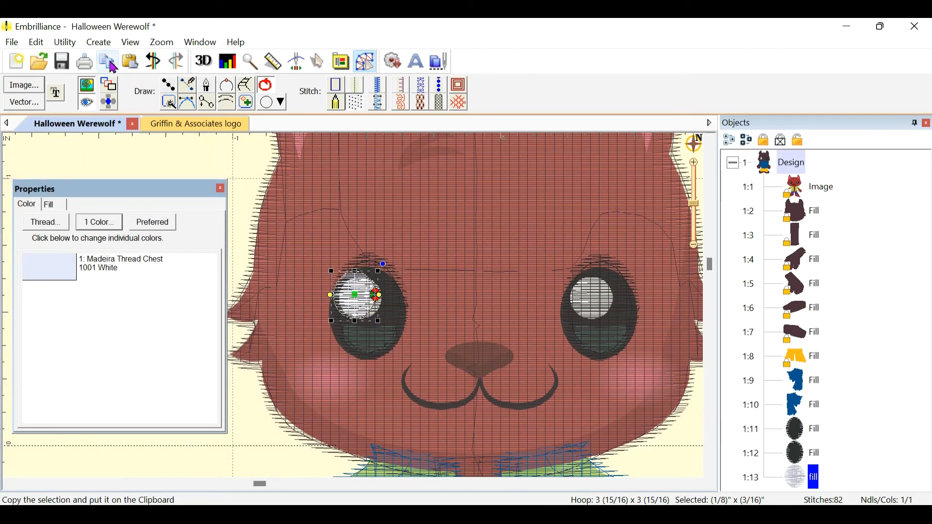
Duplicate the white highlight fill and place the copy over the highlight in the right-hand eye
{"action": "left_click", "coordinate": [134, 68]}
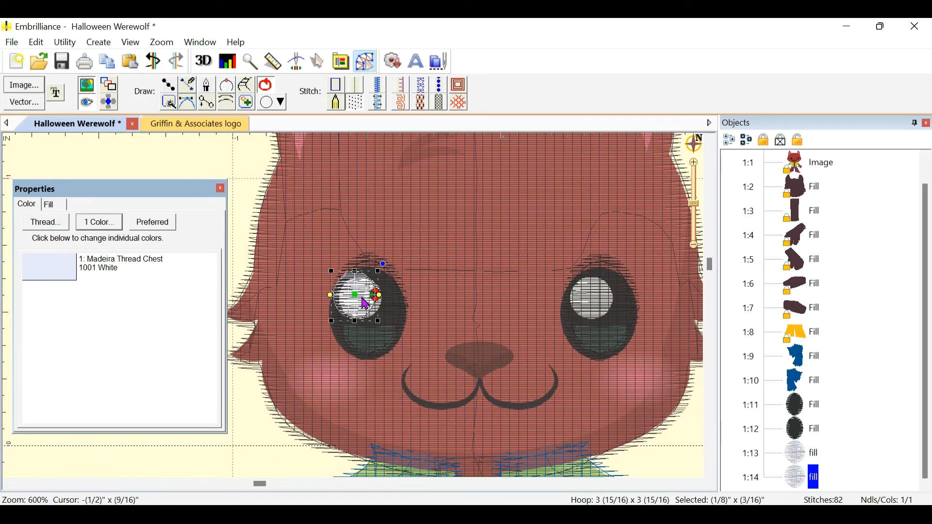
{"action": "left_click_drag", "start_coordinate": [367, 307], "coordinate": [599, 307]}
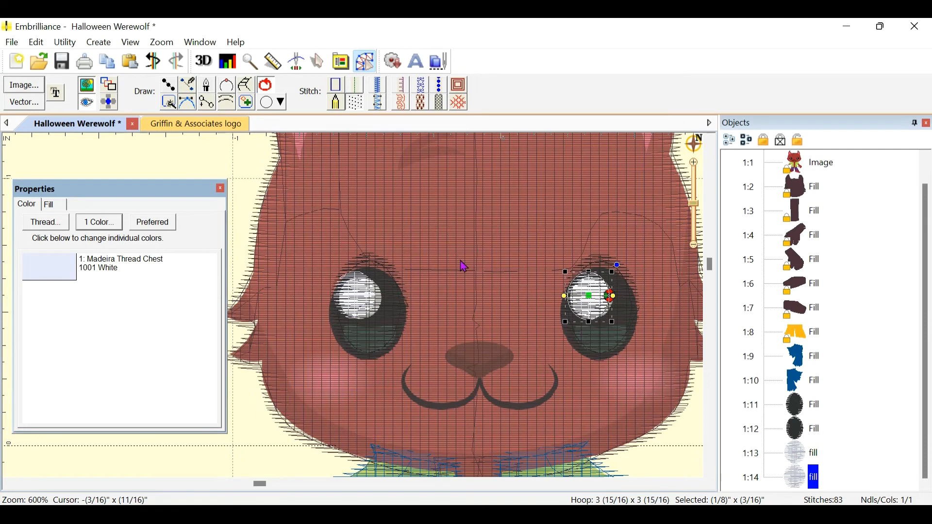
{"action": "scroll", "coordinate": [507, 301], "scroll_direction": "down", "scroll_amount": 4}
{"action": "scroll", "coordinate": [507, 301], "scroll_direction": "up", "scroll_amount": 2}
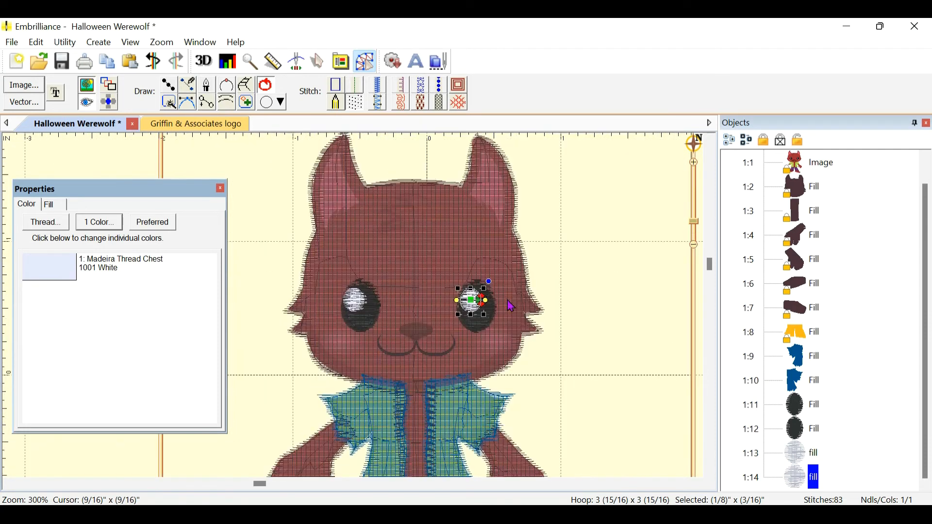
{"action": "scroll", "coordinate": [511, 307], "scroll_direction": "up", "scroll_amount": 2}
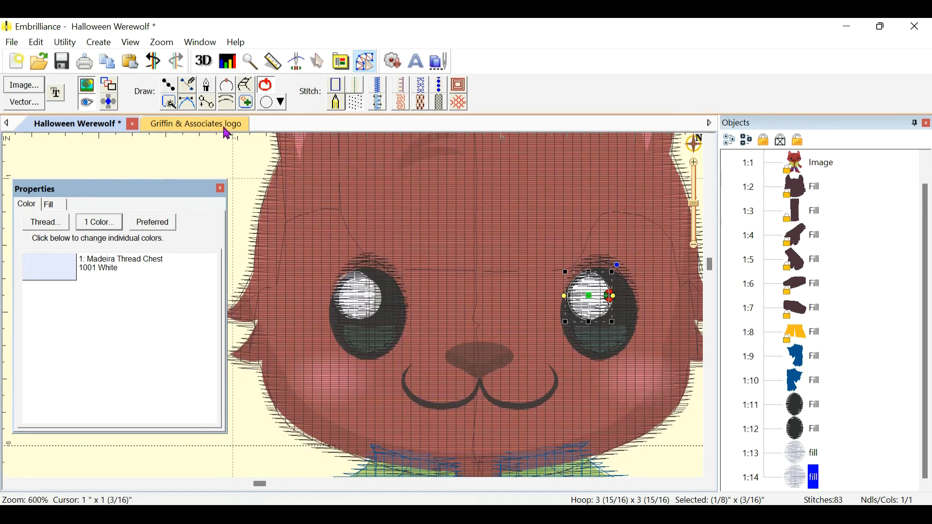
Trace the werewolf's nose with a point-by-point outline and close the shape
{"action": "left_click", "coordinate": [178, 85]}
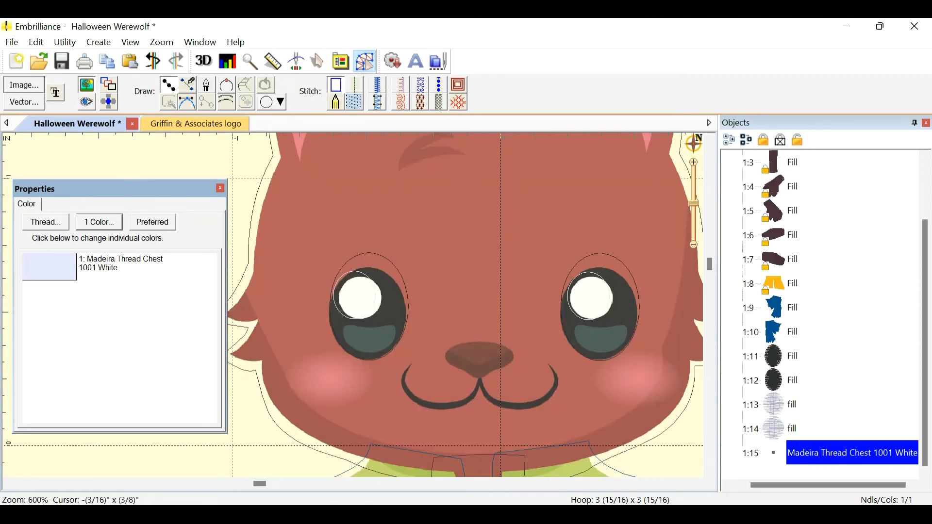
{"action": "left_click", "coordinate": [449, 343]}
{"action": "left_click", "coordinate": [512, 348]}
{"action": "left_click", "coordinate": [494, 373]}
{"action": "left_click", "coordinate": [479, 383]}
{"action": "left_click", "coordinate": [457, 371]}
{"action": "left_click", "coordinate": [264, 85]}
Round the nose outline into smooth curves and adjust its points and handles to surround the nose artwork
{"action": "scroll", "coordinate": [350, 305], "scroll_direction": "up", "scroll_amount": 2}
{"action": "left_click_drag", "start_coordinate": [609, 418], "coordinate": [474, 293]}
{"action": "left_click", "coordinate": [540, 265]}
{"action": "left_click_drag", "start_coordinate": [526, 280], "coordinate": [565, 304]}
{"action": "left_click_drag", "start_coordinate": [454, 258], "coordinate": [454, 225]}
{"action": "left_click_drag", "start_coordinate": [539, 264], "coordinate": [541, 259]}
{"action": "left_click_drag", "start_coordinate": [420, 287], "coordinate": [398, 288]}
{"action": "left_click_drag", "start_coordinate": [470, 334], "coordinate": [505, 316]}
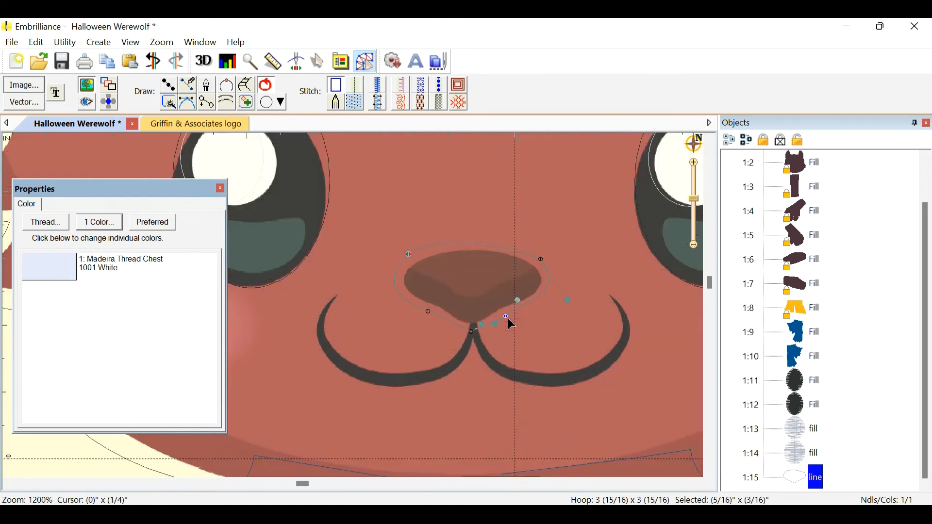
{"action": "left_click_drag", "start_coordinate": [564, 306], "coordinate": [563, 307]}
{"action": "left_click_drag", "start_coordinate": [517, 300], "coordinate": [522, 304]}
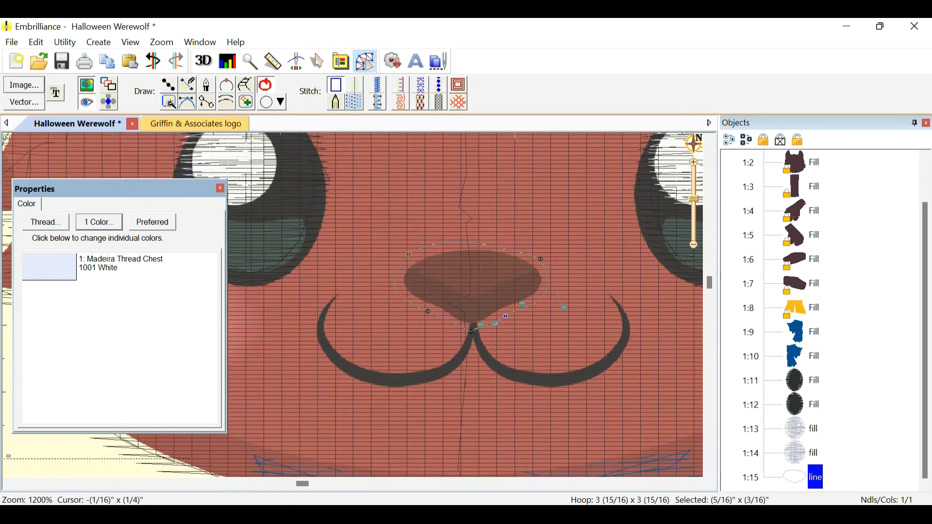
Refine the points and curve handles along the nose outline so that it wraps evenly around the nose artwork
{"action": "left_click", "coordinate": [470, 331]}
{"action": "left_click", "coordinate": [427, 314]}
{"action": "left_click", "coordinate": [437, 324]}
{"action": "left_click", "coordinate": [554, 392]}
{"action": "left_click", "coordinate": [545, 263]}
{"action": "left_click", "coordinate": [541, 259]}
{"action": "left_click_drag", "start_coordinate": [561, 302], "coordinate": [569, 292]}
{"action": "left_click", "coordinate": [410, 322]}
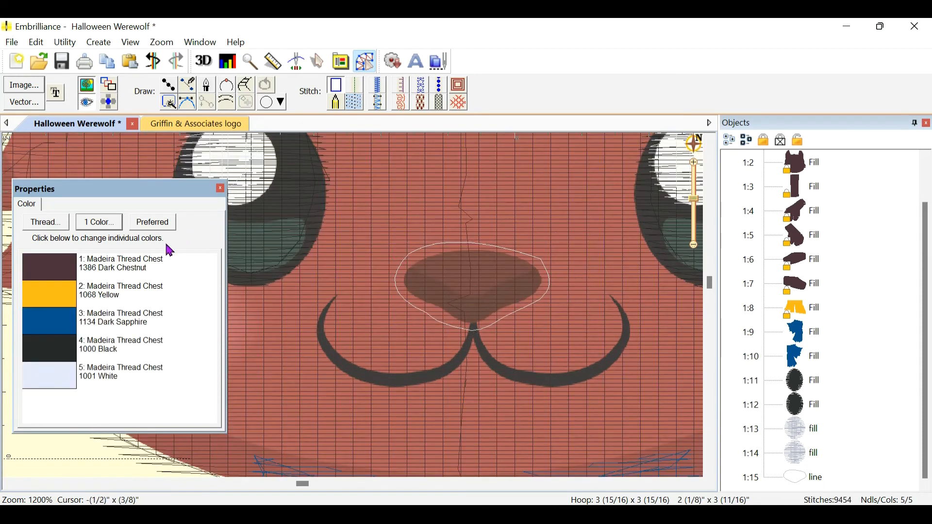
{"action": "left_click", "coordinate": [46, 221]}
{"action": "left_click", "coordinate": [204, 282]}
{"action": "scroll", "coordinate": [97, 340], "scroll_direction": "down", "scroll_amount": 4}
{"action": "left_click", "coordinate": [165, 390]}
{"action": "left_click", "coordinate": [86, 365]}
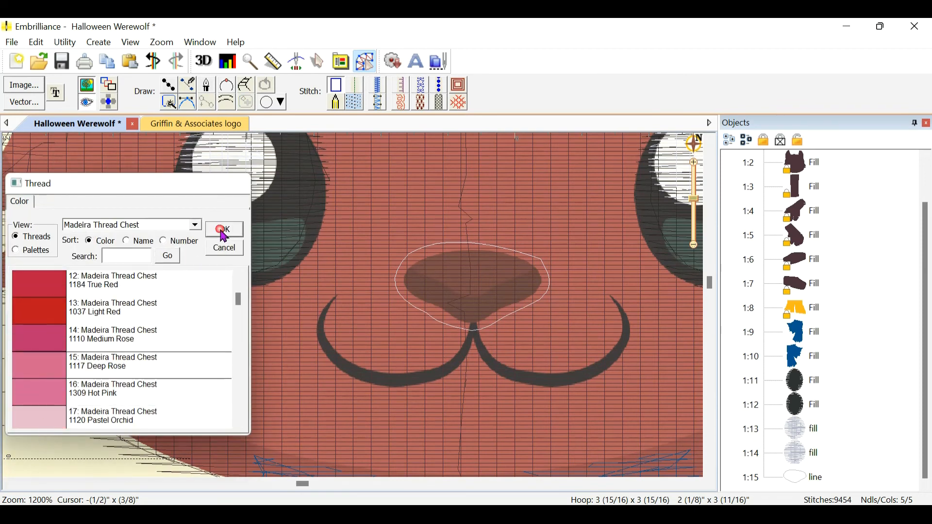
{"action": "left_click", "coordinate": [222, 230]}
{"action": "key", "text": "ctrl+z"}
Search the Madeira Thread Chest by name for pink and set the nose outline's thread colour to 1116 Pink
{"action": "left_click", "coordinate": [733, 163]}
{"action": "left_click", "coordinate": [809, 485]}
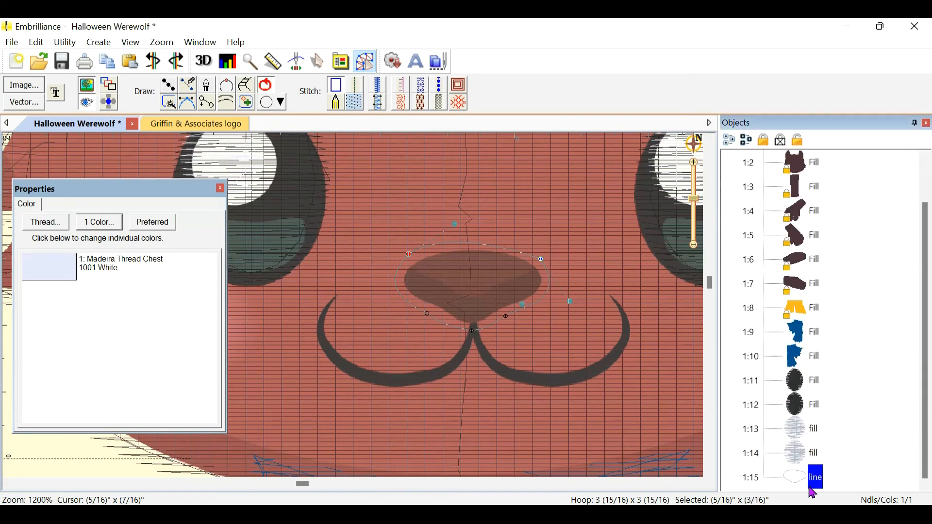
{"action": "left_click", "coordinate": [73, 272]}
{"action": "scroll", "coordinate": [82, 289], "scroll_direction": "up", "scroll_amount": 4}
{"action": "scroll", "coordinate": [86, 293], "scroll_direction": "up", "scroll_amount": 15}
{"action": "left_click", "coordinate": [127, 241]}
{"action": "left_click", "coordinate": [135, 255]}
{"action": "type", "text": "pink"}
{"action": "left_click", "coordinate": [161, 260]}
{"action": "left_click", "coordinate": [160, 260]}
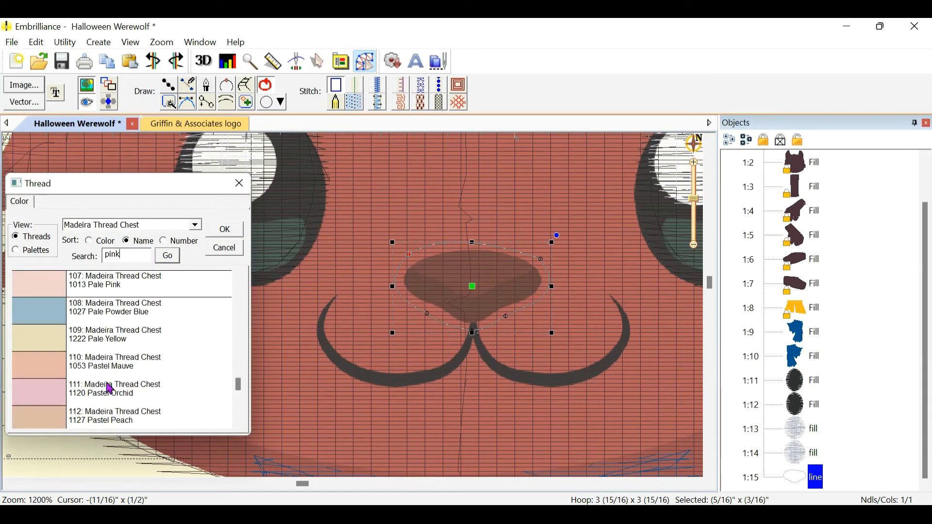
{"action": "scroll", "coordinate": [106, 382], "scroll_direction": "down", "scroll_amount": 3}
{"action": "left_click", "coordinate": [35, 282]}
{"action": "left_click", "coordinate": [219, 230]}
Convert the nose outline to a fill stitch and pull its upper right-hand point slightly outward
{"action": "left_click", "coordinate": [354, 101]}
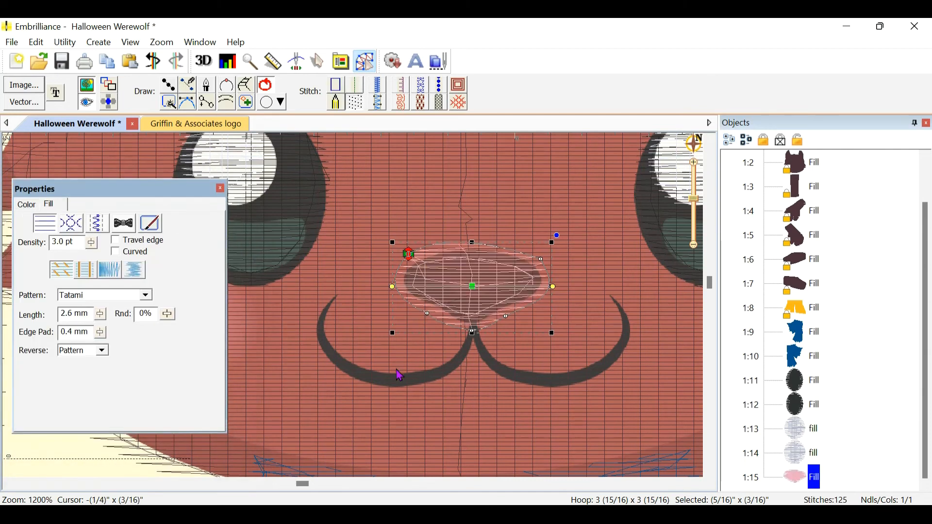
{"action": "left_click_drag", "start_coordinate": [541, 259], "coordinate": [545, 252]}
{"action": "left_click", "coordinate": [620, 438]}
Examine the whole face and the pink nose fill in the 3D stitch preview, ending back in the flat view
{"action": "scroll", "coordinate": [625, 444], "scroll_direction": "down", "scroll_amount": 1}
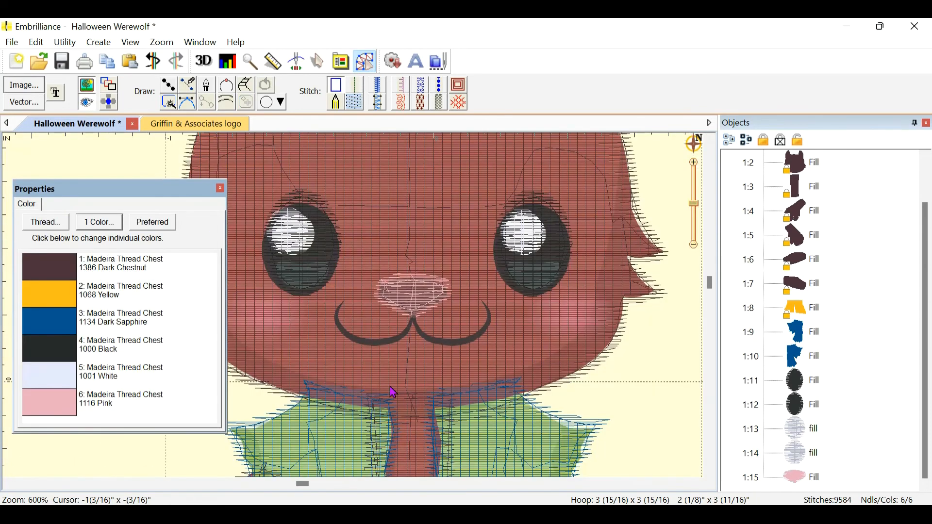
{"action": "scroll", "coordinate": [649, 430], "scroll_direction": "down", "scroll_amount": 1}
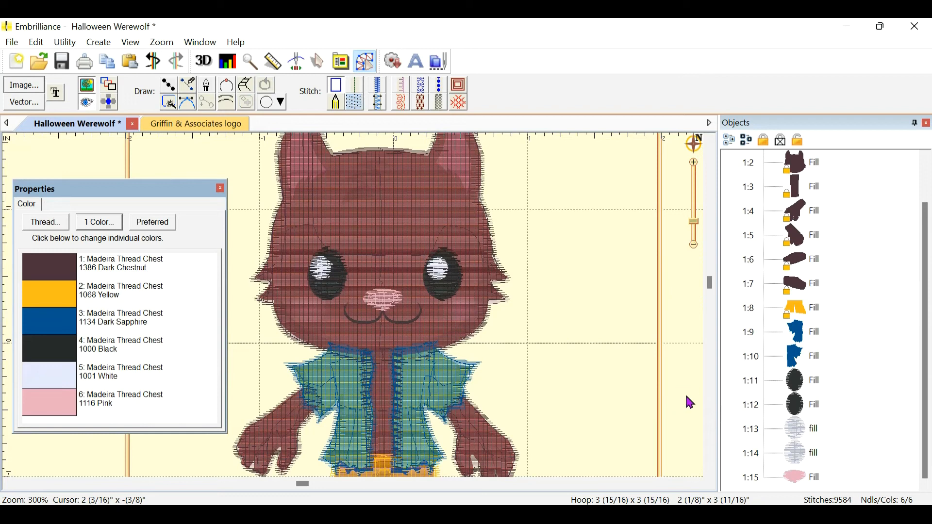
{"action": "left_click", "coordinate": [203, 61]}
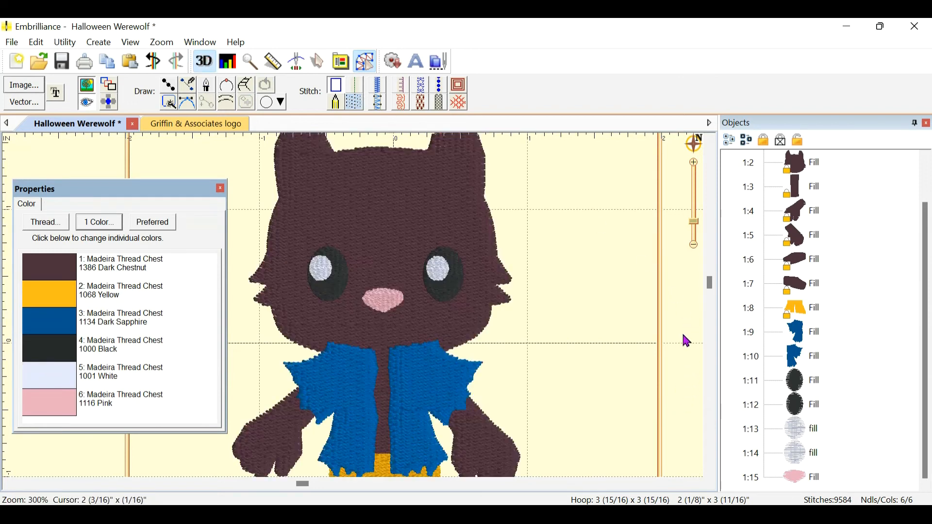
{"action": "scroll", "coordinate": [360, 327], "scroll_direction": "up", "scroll_amount": 2}
{"action": "scroll", "coordinate": [462, 327], "scroll_direction": "up", "scroll_amount": 1}
{"action": "scroll", "coordinate": [463, 329], "scroll_direction": "down", "scroll_amount": 2}
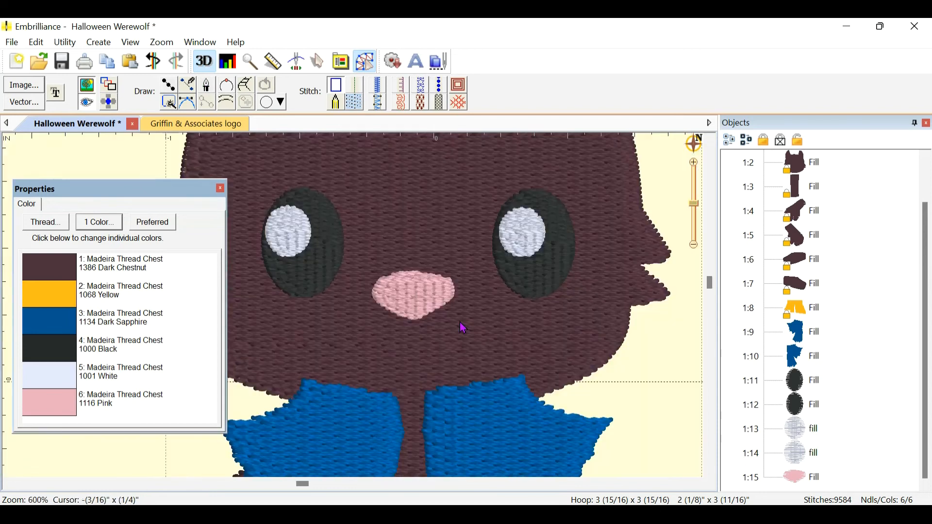
{"action": "scroll", "coordinate": [464, 328], "scroll_direction": "up", "scroll_amount": 1}
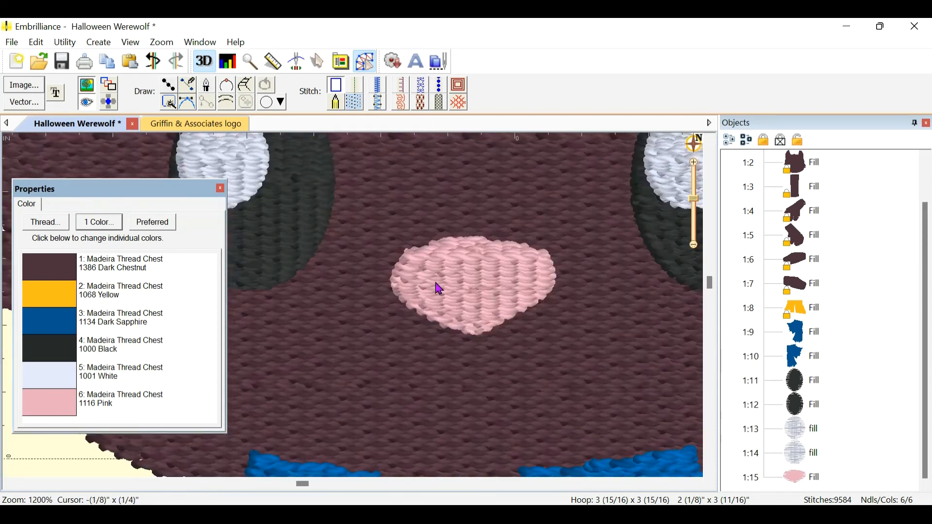
{"action": "left_click", "coordinate": [203, 65]}
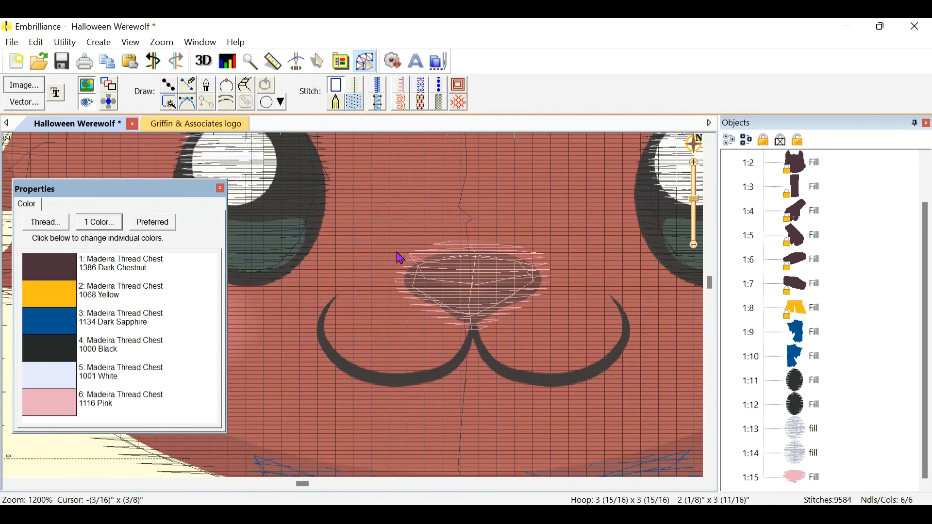
Trace the werewolf's mouth as an open point-by-point line from the left-hand tip through the peak below the nose to the right-hand tip
{"action": "left_click", "coordinate": [172, 85]}
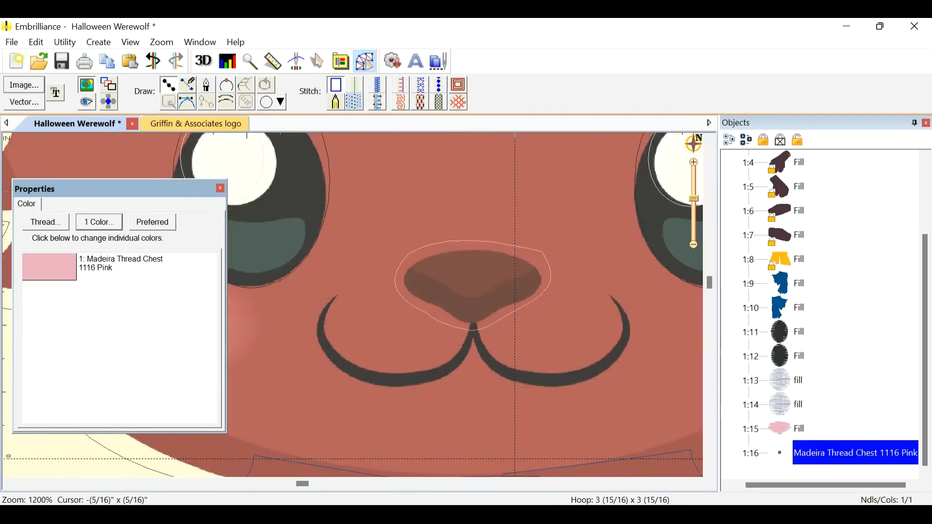
{"action": "left_click", "coordinate": [339, 295]}
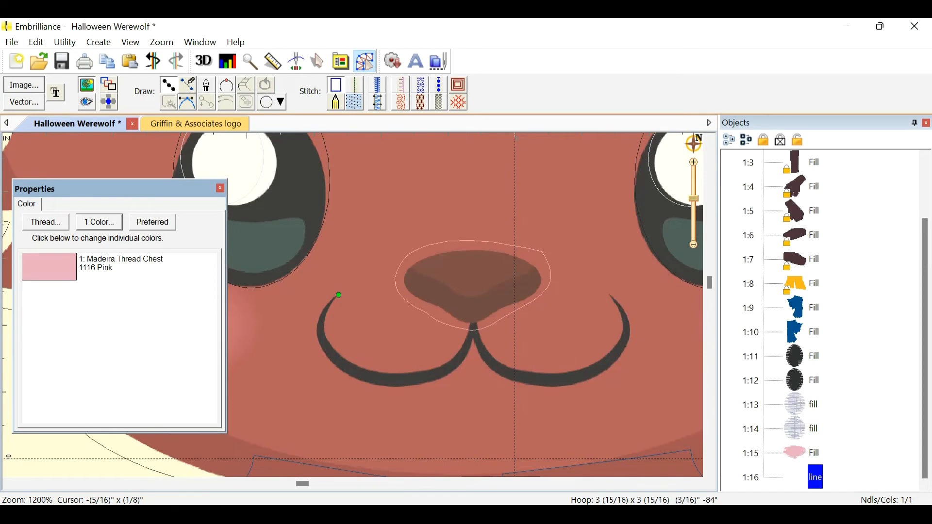
{"action": "left_click", "coordinate": [362, 375]}
{"action": "left_click", "coordinate": [460, 361]}
{"action": "left_click", "coordinate": [471, 311]}
{"action": "left_click", "coordinate": [535, 382]}
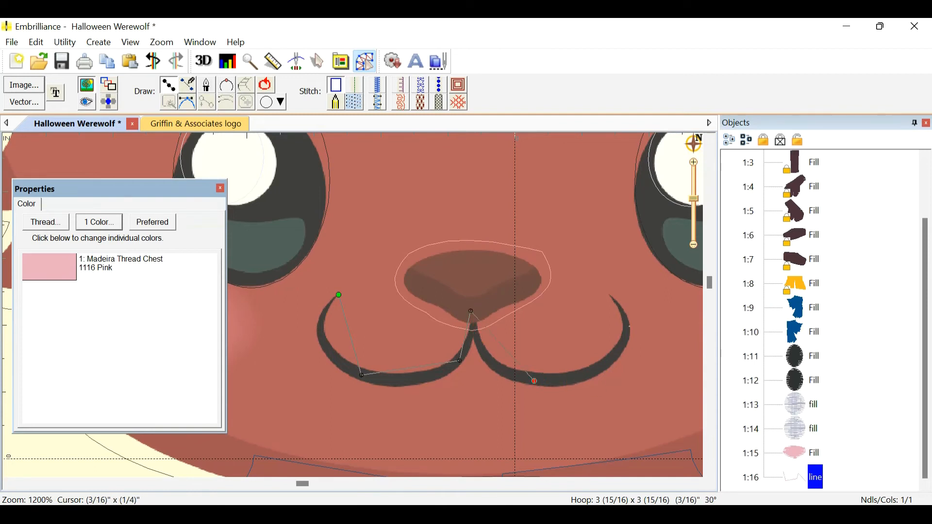
{"action": "left_click", "coordinate": [612, 294]}
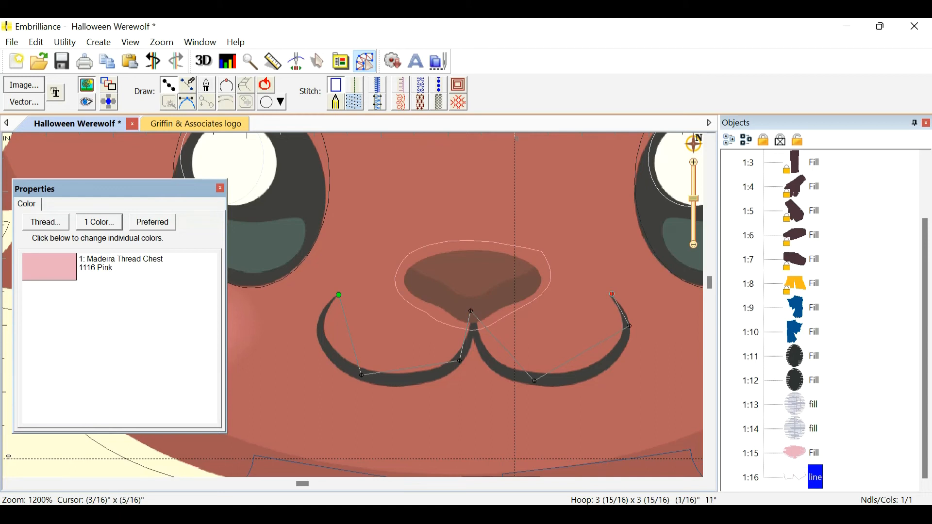
{"action": "right_click", "coordinate": [612, 294]}
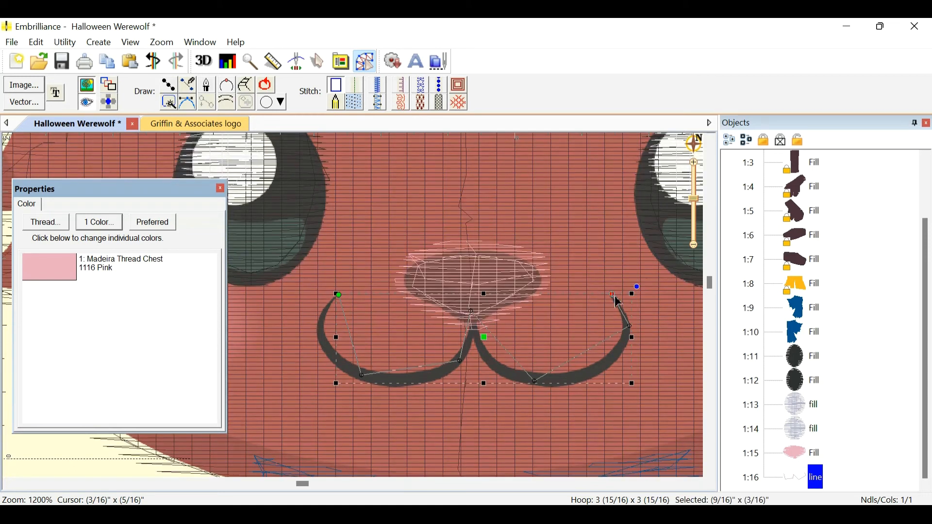
{"action": "key", "text": "Escape"}
Curve the left half of the mouth line and adjust its points to follow the dark mouth artwork
{"action": "left_click", "coordinate": [355, 344]}
{"action": "left_click", "coordinate": [462, 366]}
{"action": "left_click", "coordinate": [362, 377]}
{"action": "left_click_drag", "start_coordinate": [345, 324], "coordinate": [274, 338]}
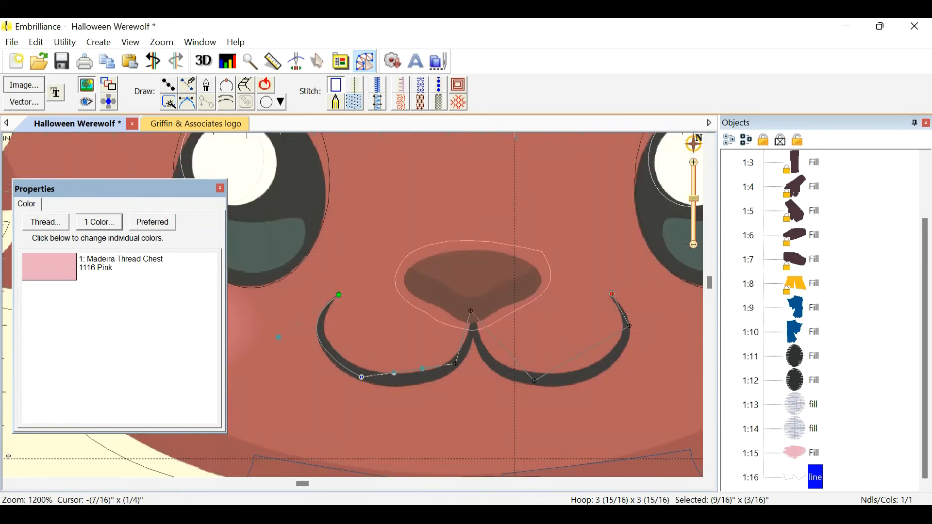
{"action": "left_click_drag", "start_coordinate": [422, 368], "coordinate": [394, 387]}
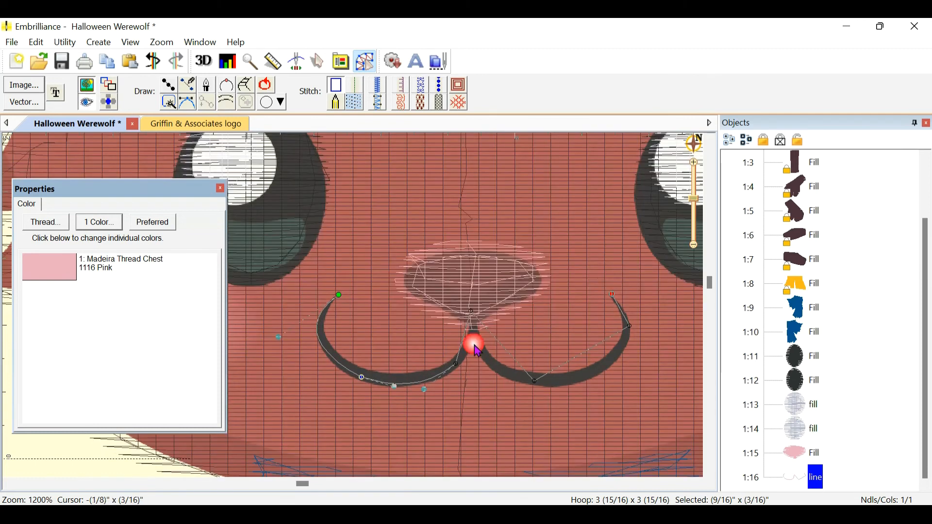
{"action": "mouse_move", "coordinate": [456, 364]}
{"action": "left_mouse_down"}
{"action": "mouse_move", "coordinate": [475, 366]}
{"action": "mouse_move", "coordinate": [466, 370]}
{"action": "left_mouse_up"}
Curve the mouth segment just right of the centre peak and align the peak point with the artwork below the nose
{"action": "left_click", "coordinate": [536, 384]}
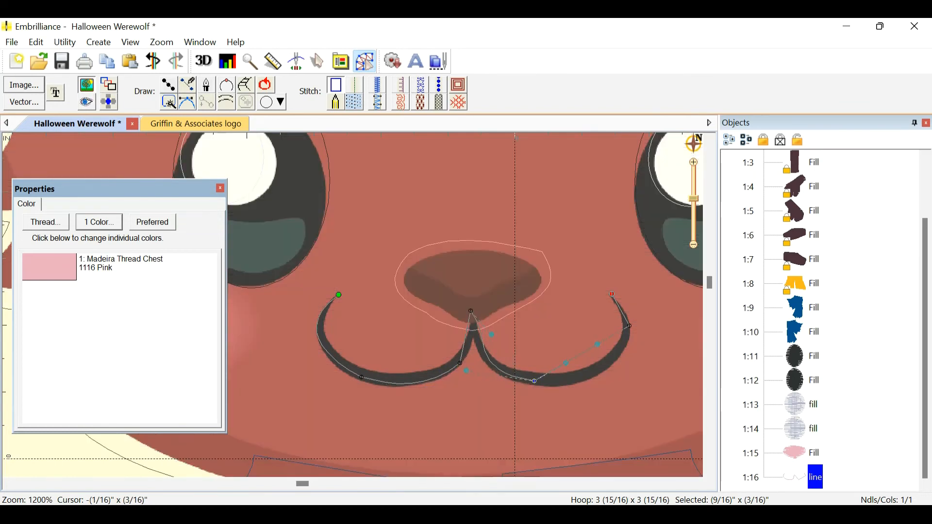
{"action": "left_click_drag", "start_coordinate": [492, 335], "coordinate": [480, 345]}
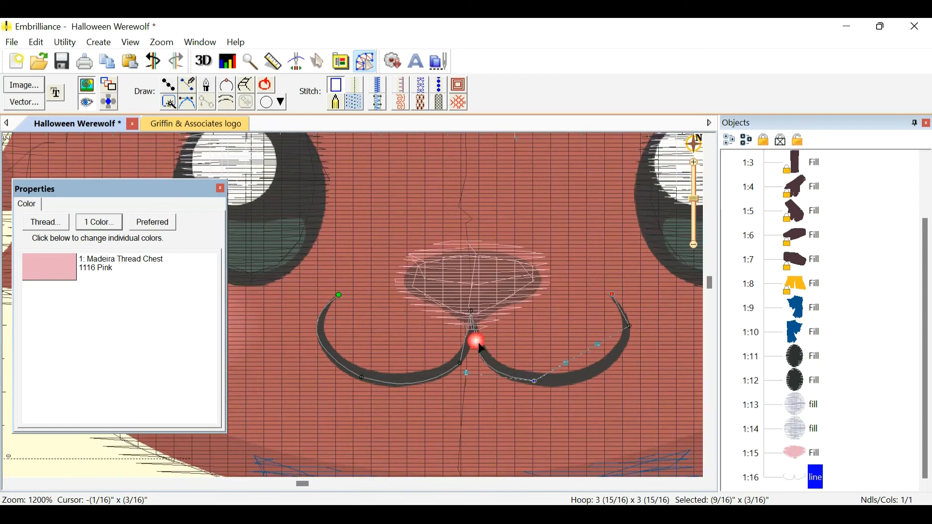
{"action": "left_click", "coordinate": [481, 318]}
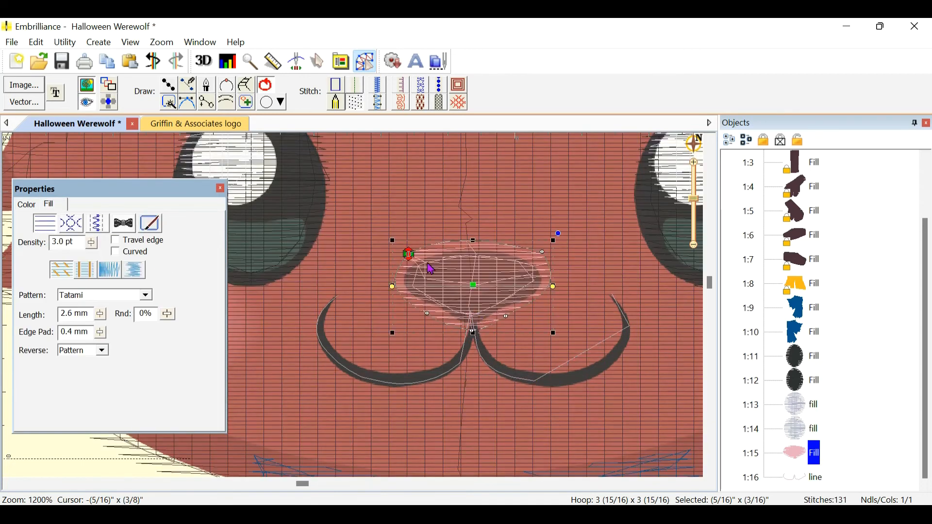
{"action": "key", "text": "Escape"}
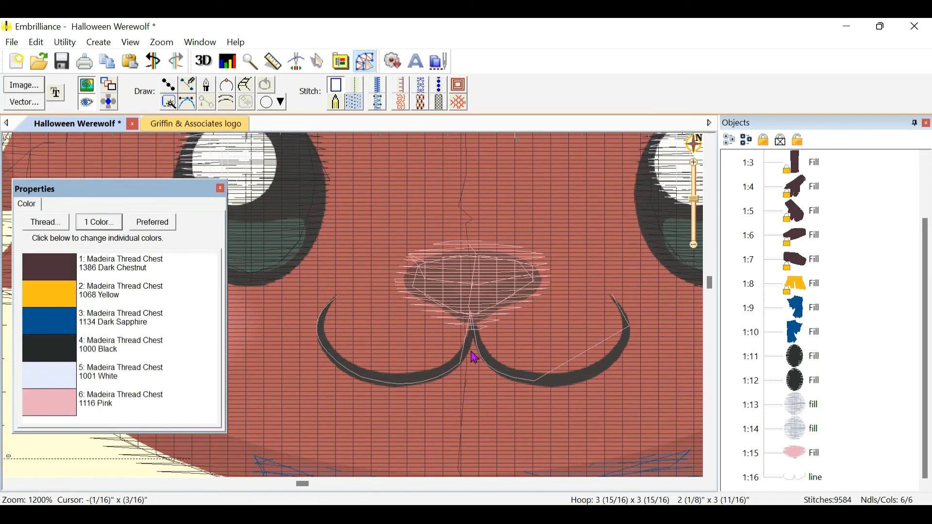
{"action": "left_click", "coordinate": [462, 359]}
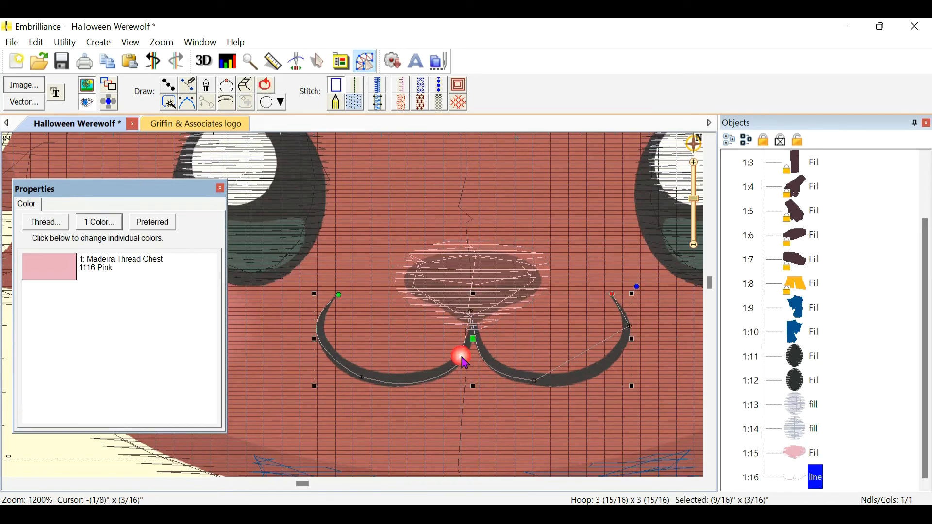
{"action": "left_click", "coordinate": [473, 312]}
{"action": "left_click_drag", "start_coordinate": [474, 312], "coordinate": [476, 314]}
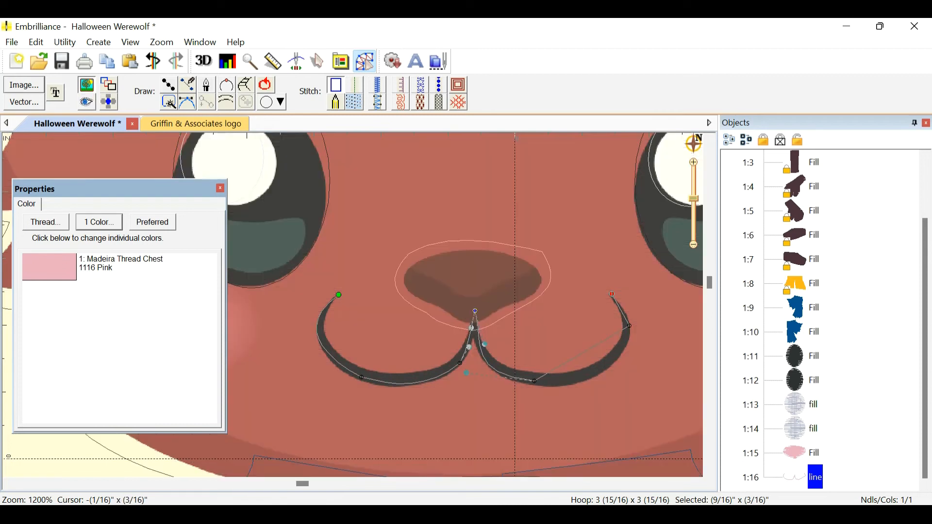
Curve the right half of the mouth line along the artwork, removing the extra point near its tip
{"action": "left_click", "coordinate": [537, 384]}
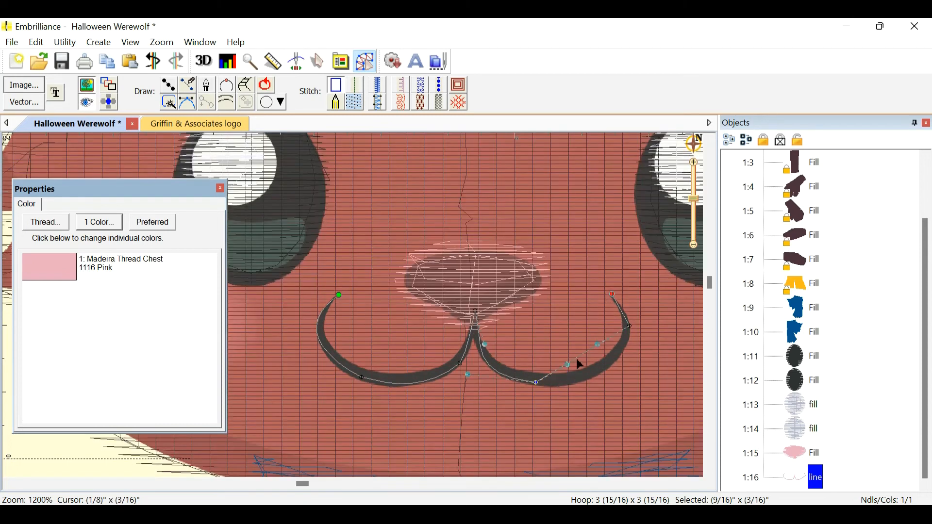
{"action": "left_click_drag", "start_coordinate": [567, 364], "coordinate": [611, 381]}
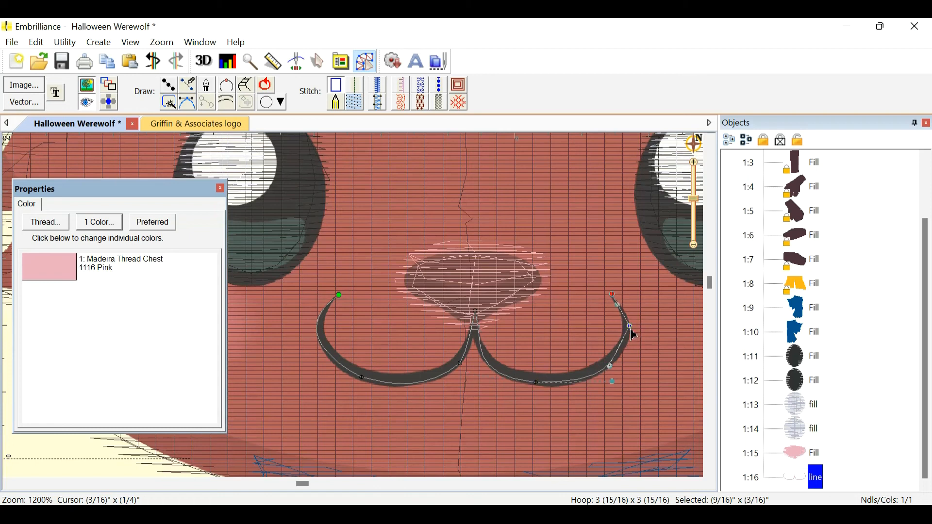
{"action": "left_click", "coordinate": [585, 358]}
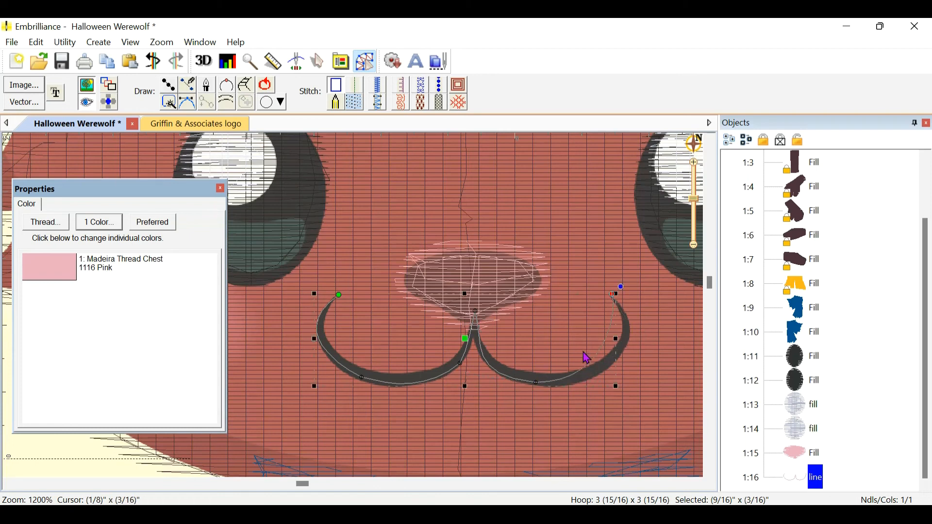
{"action": "left_click_drag", "start_coordinate": [599, 360], "coordinate": [612, 362]}
{"action": "left_click", "coordinate": [630, 339]}
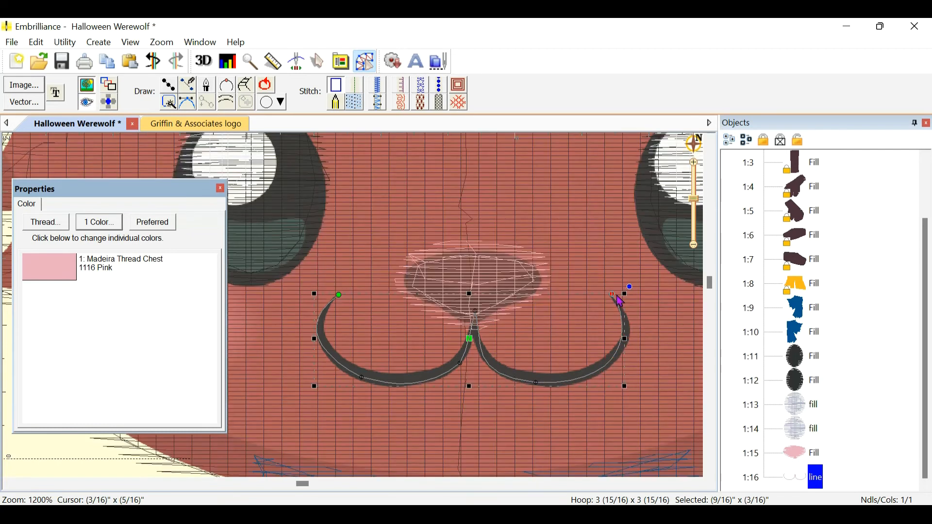
{"action": "left_click", "coordinate": [614, 298]}
{"action": "left_click_drag", "start_coordinate": [625, 305], "coordinate": [634, 311]}
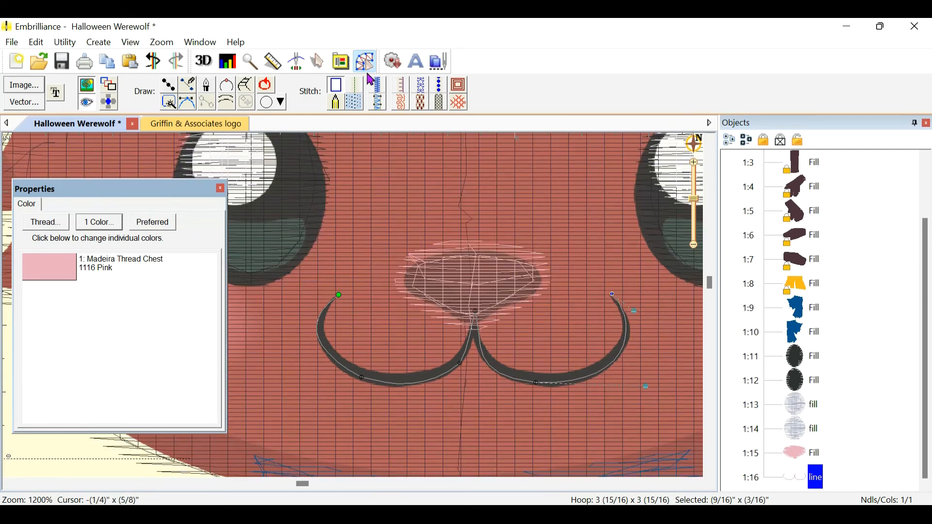
Convert the mouth line to a satin border and set its thread colour to Madeira Thread Chest 1000 Black
{"action": "left_click", "coordinate": [381, 92]}
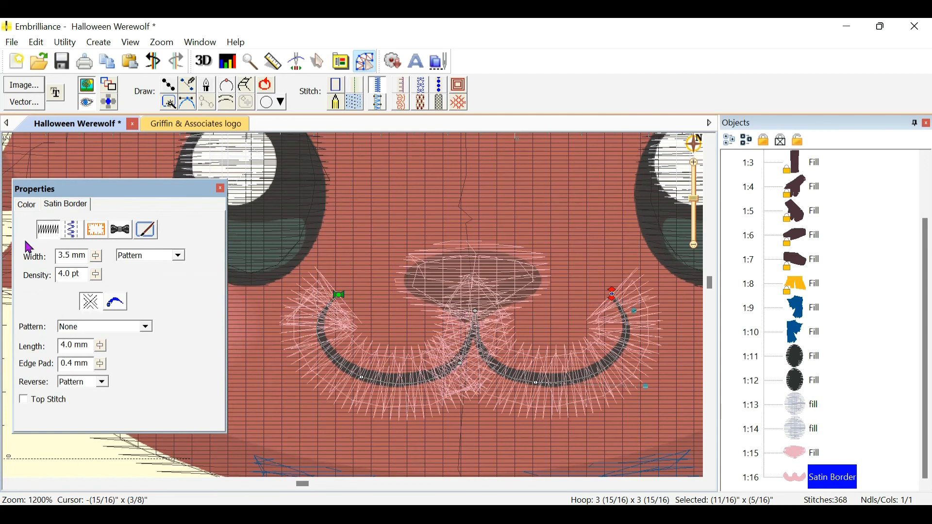
{"action": "left_click", "coordinate": [29, 212]}
{"action": "left_click", "coordinate": [99, 221]}
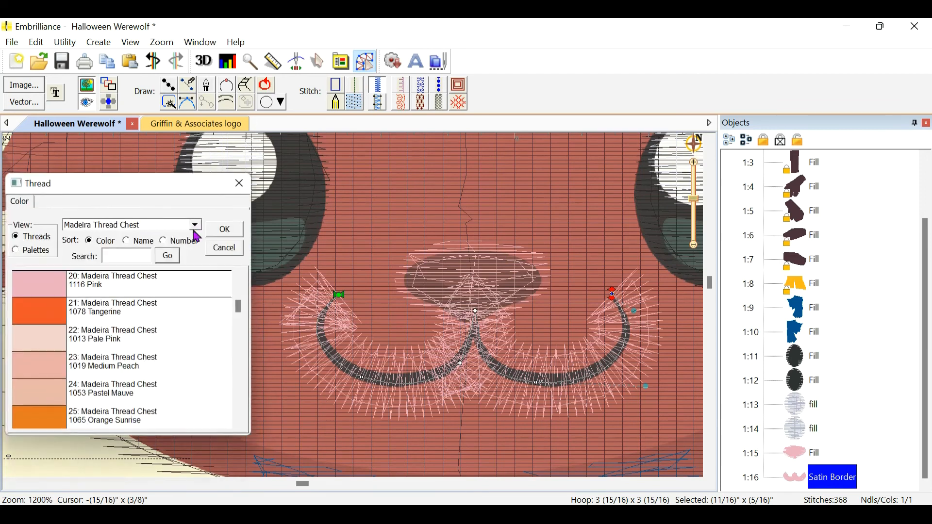
{"action": "left_click", "coordinate": [46, 251]}
{"action": "left_click", "coordinate": [52, 404]}
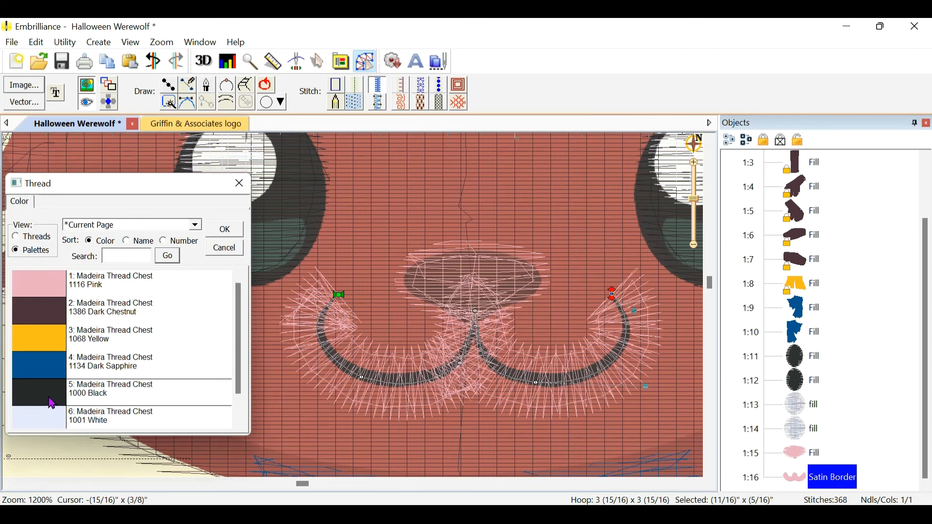
{"action": "left_click", "coordinate": [215, 230]}
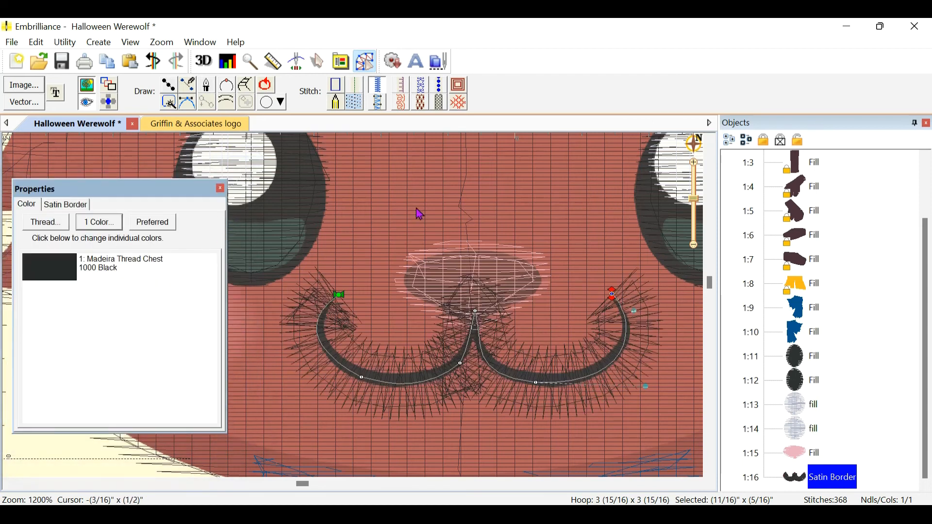
Check the thickness of the mouth's satin border in the 3D stitch preview
{"action": "left_click", "coordinate": [204, 68]}
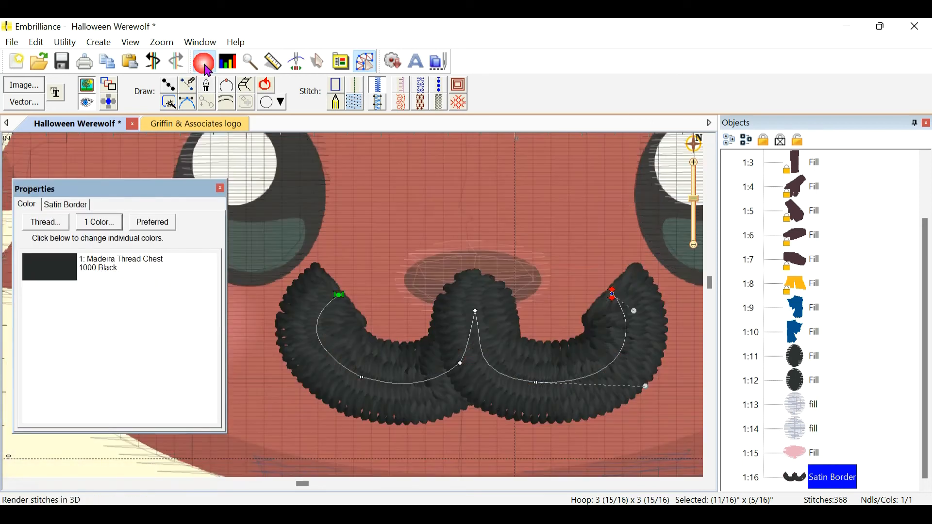
{"action": "scroll", "coordinate": [435, 246], "scroll_direction": "down", "scroll_amount": 2}
{"action": "scroll", "coordinate": [435, 247], "scroll_direction": "up", "scroll_amount": 2}
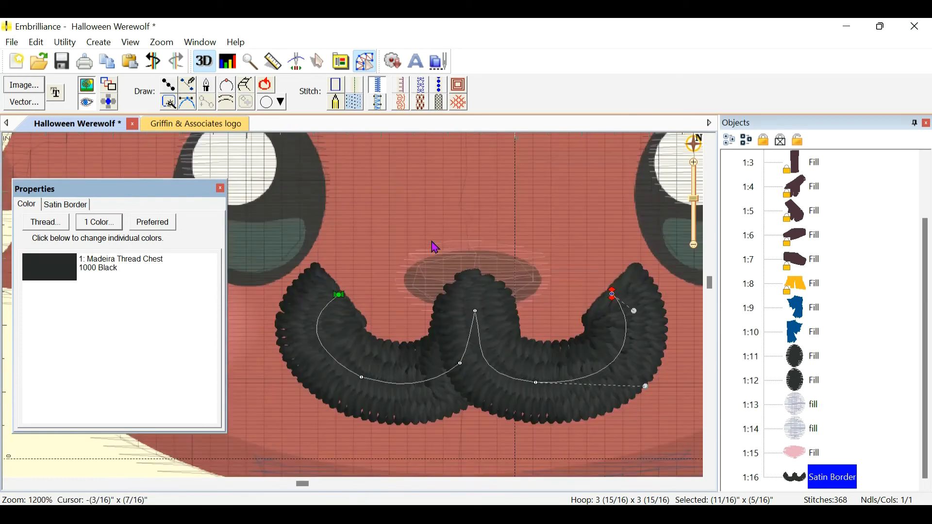
Reduce the width of the mouth's satin border to 1.5 mm
{"action": "scroll", "coordinate": [435, 247], "scroll_direction": "down", "scroll_amount": 2}
{"action": "scroll", "coordinate": [631, 320], "scroll_direction": "down", "scroll_amount": 1}
{"action": "scroll", "coordinate": [605, 330], "scroll_direction": "up", "scroll_amount": 1}
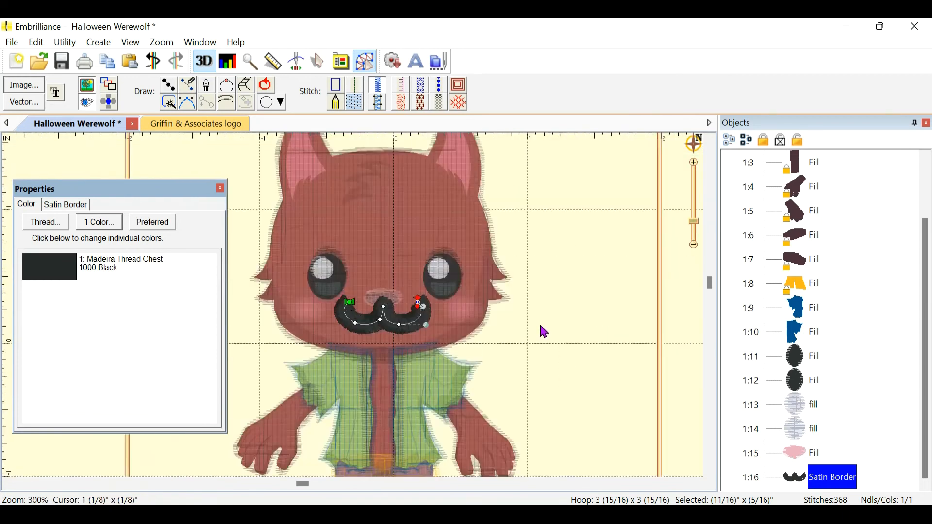
{"action": "scroll", "coordinate": [544, 332], "scroll_direction": "up", "scroll_amount": 1}
{"action": "left_click", "coordinate": [52, 204]}
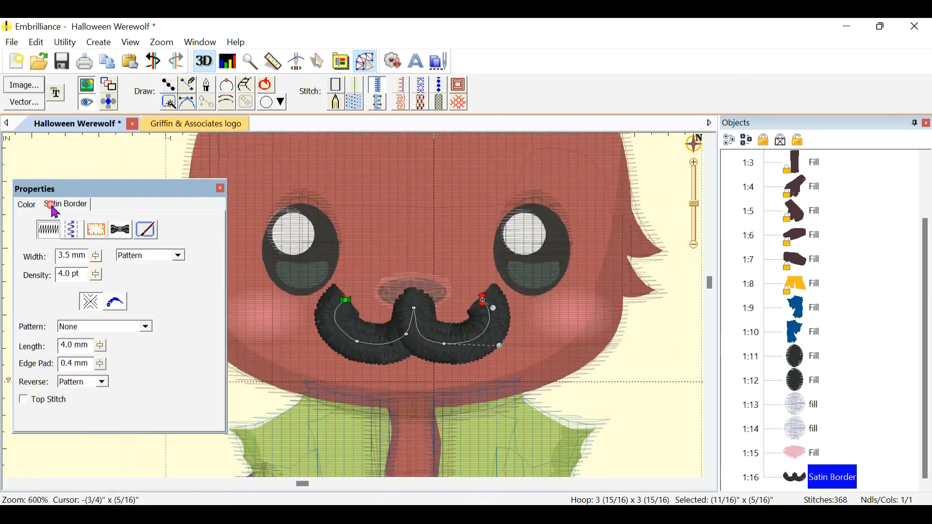
{"action": "left_click_drag", "start_coordinate": [95, 264], "coordinate": [102, 340]}
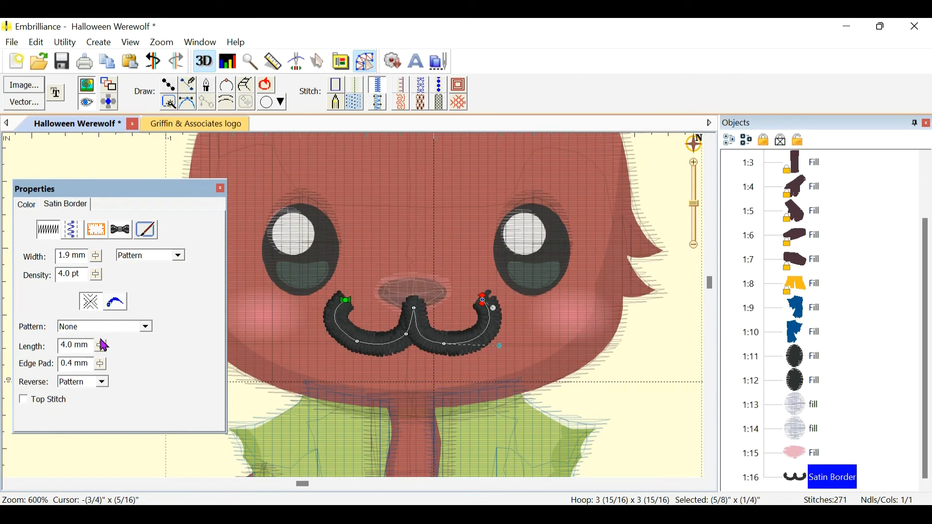
{"action": "left_click_drag", "start_coordinate": [99, 334], "coordinate": [102, 349]}
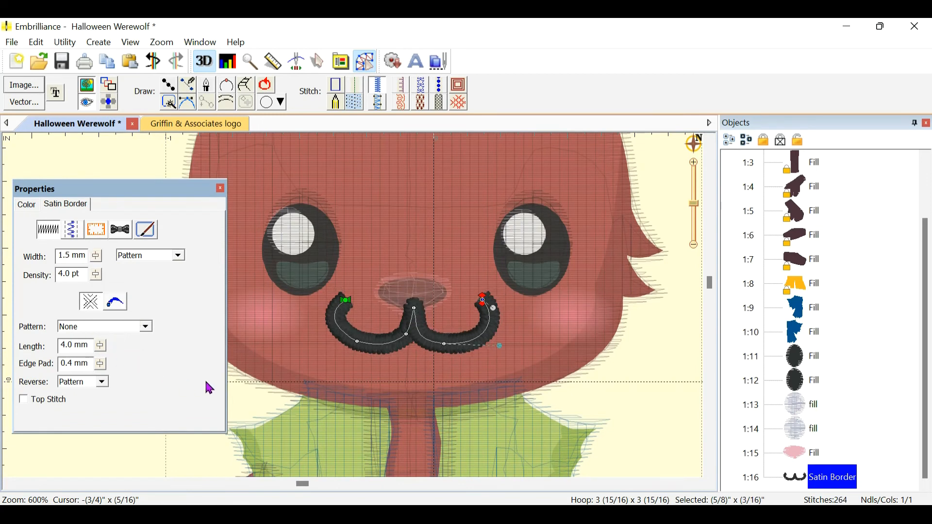
{"action": "left_click", "coordinate": [686, 393]}
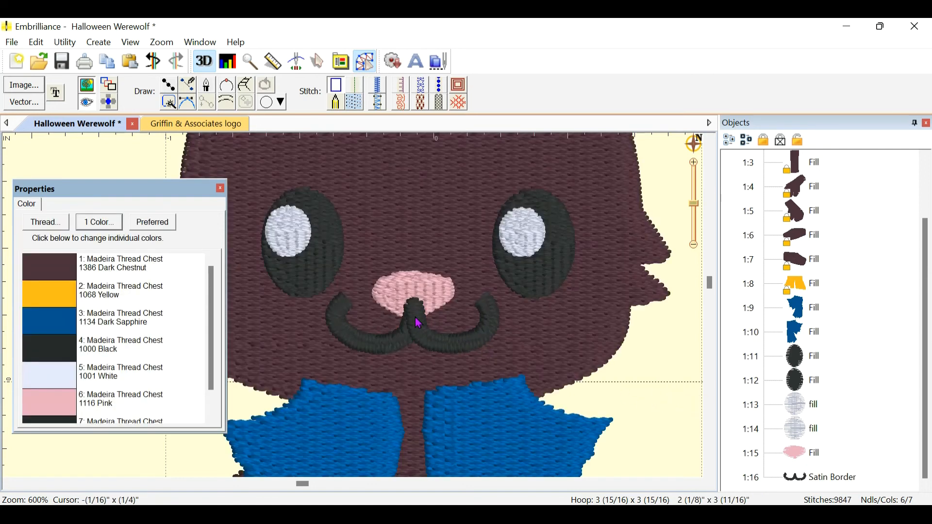
Set both the start and end nibs of the mouth's satin border to Pointed
{"action": "left_click", "coordinate": [417, 317]}
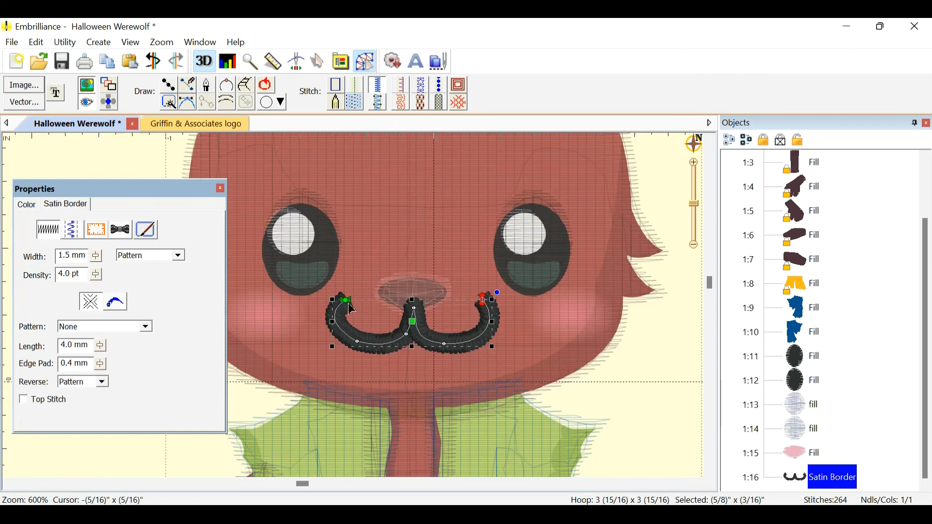
{"action": "left_click", "coordinate": [117, 302]}
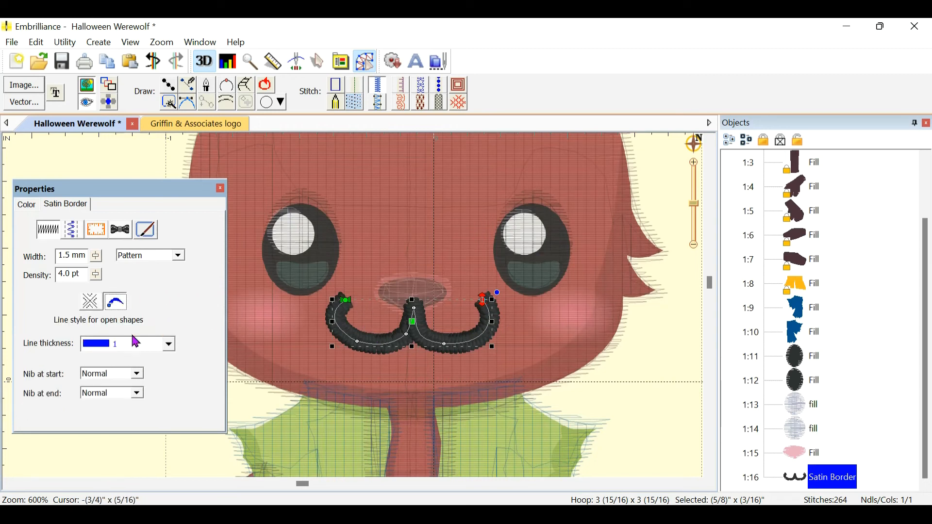
{"action": "left_click", "coordinate": [117, 381]}
{"action": "left_click", "coordinate": [107, 401]}
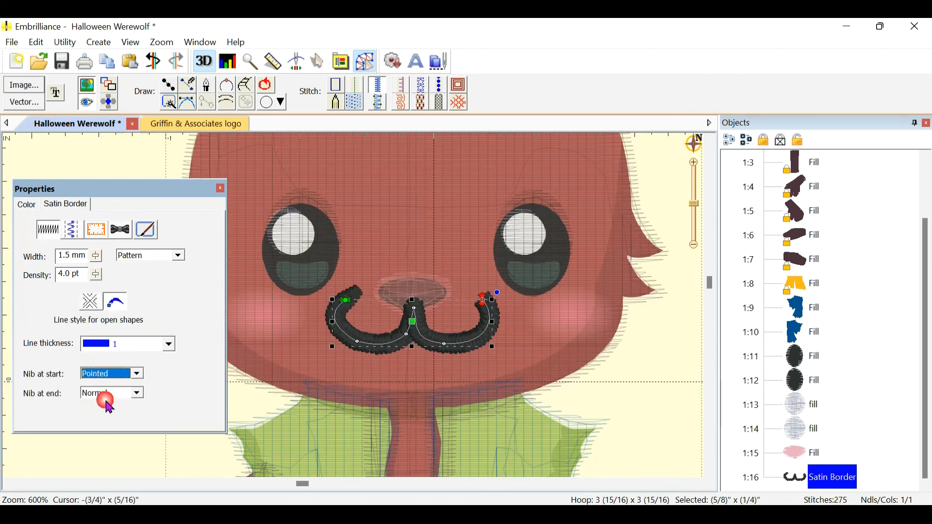
{"action": "left_click", "coordinate": [121, 397]}
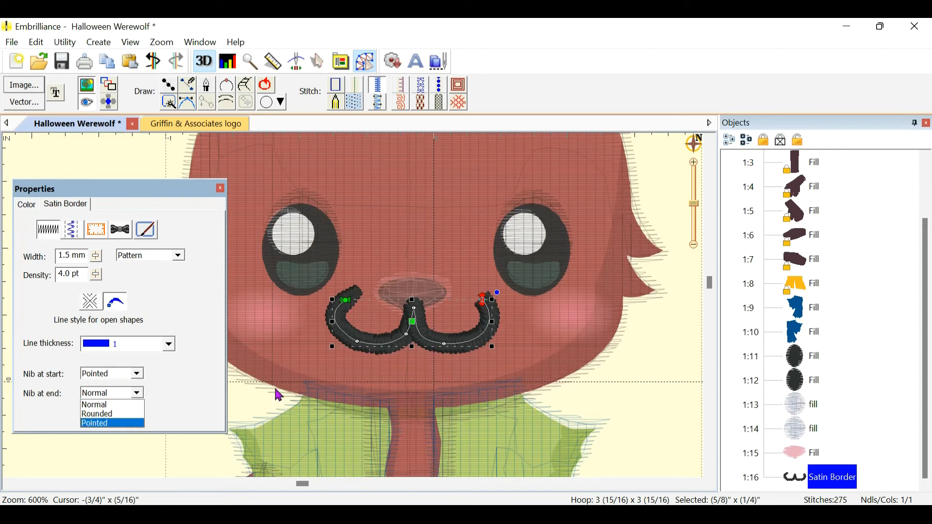
{"action": "left_click", "coordinate": [131, 426]}
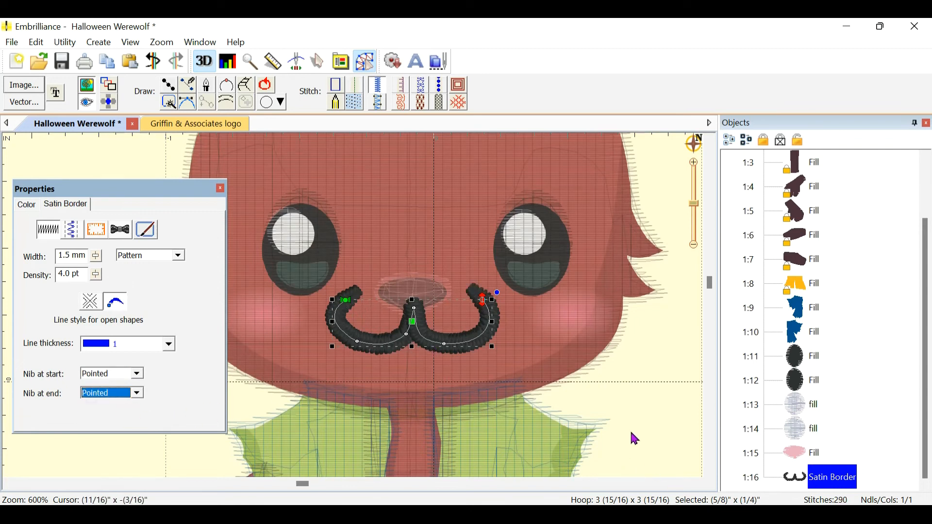
{"action": "left_click", "coordinate": [652, 424]}
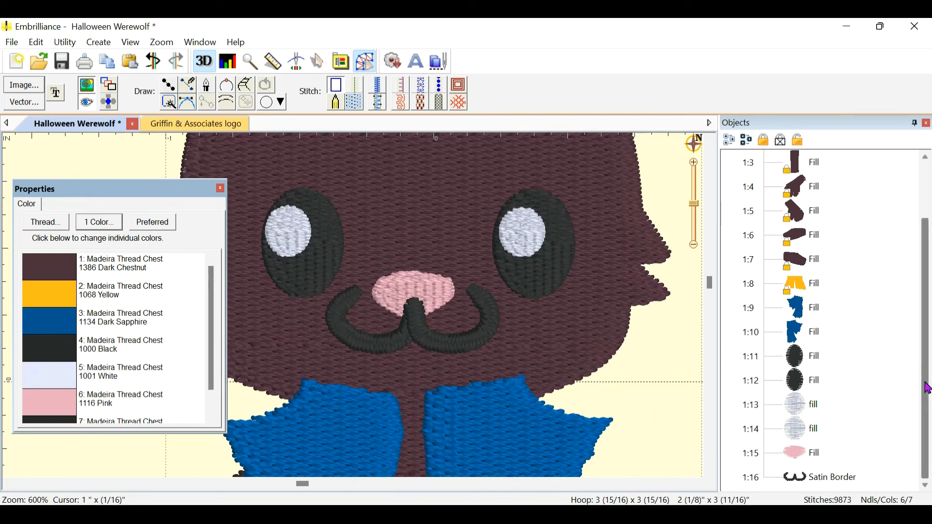
Move the pink nose fill last in the stitching order and check it over the mouth
{"action": "left_click", "coordinate": [813, 448]}
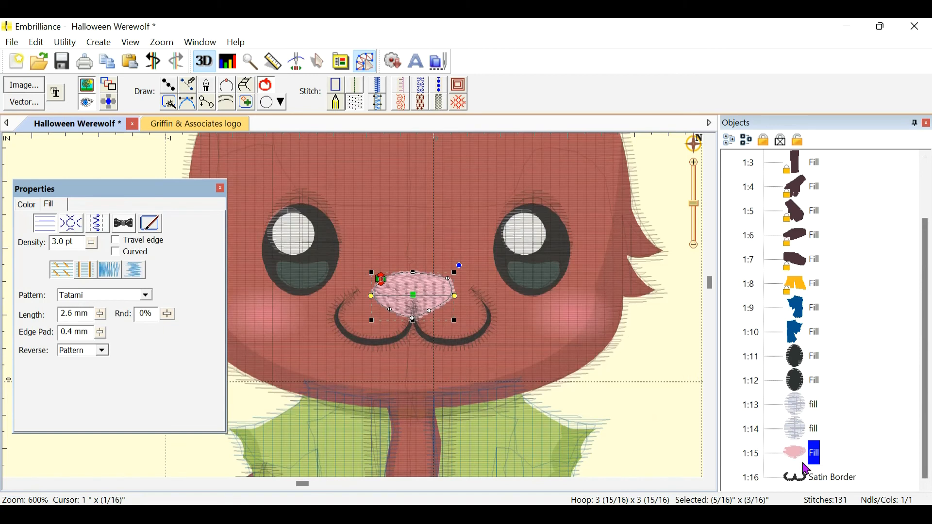
{"action": "right_click", "coordinate": [802, 455]}
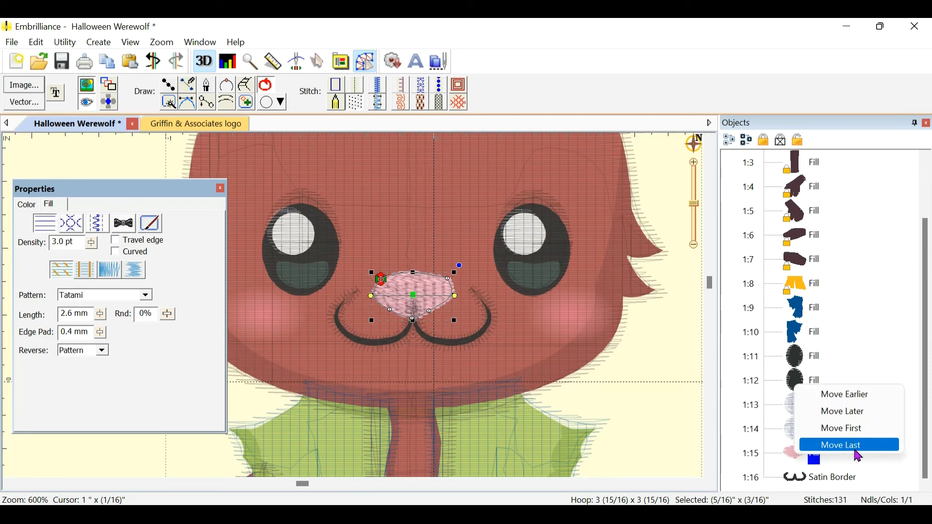
{"action": "left_click", "coordinate": [856, 445]}
{"action": "left_click", "coordinate": [643, 430]}
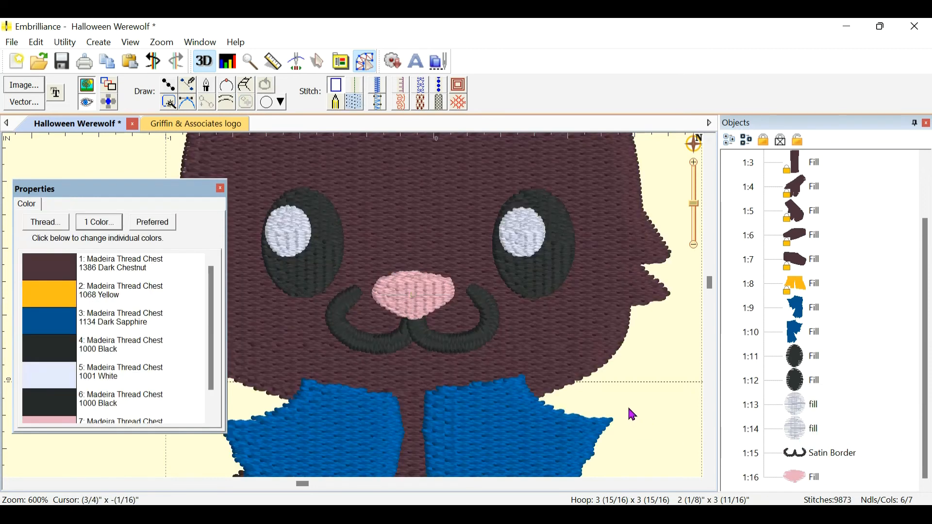
{"action": "key", "text": "3"}
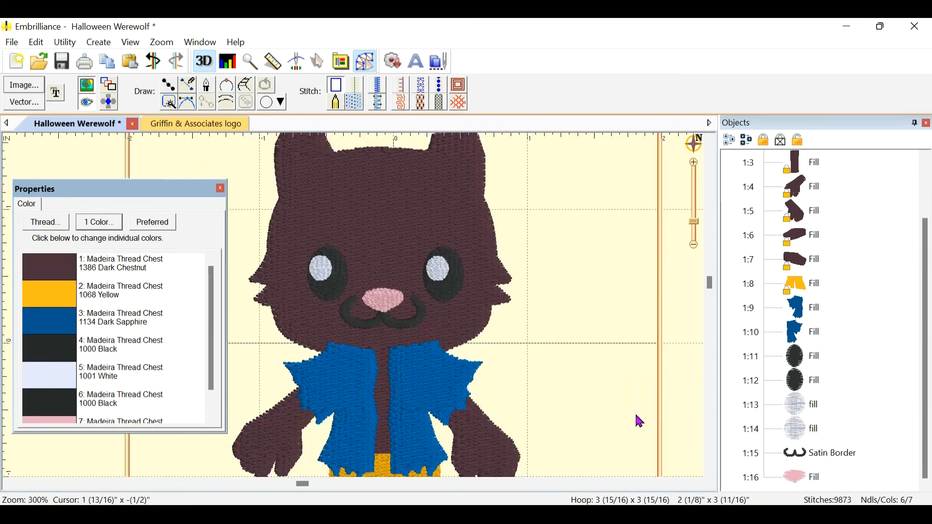
{"action": "key", "text": "6"}
{"action": "scroll", "coordinate": [636, 414], "scroll_direction": "up", "scroll_amount": 1}
{"action": "scroll", "coordinate": [635, 415], "scroll_direction": "down", "scroll_amount": 1}
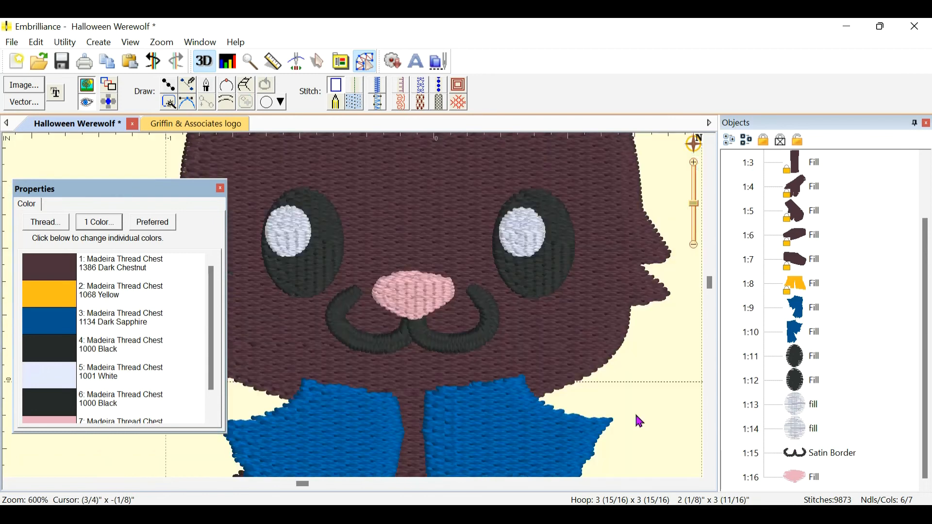
Narrow the mouth's satin border further and check the thinner line in the 3D preview
{"action": "left_click", "coordinate": [434, 346]}
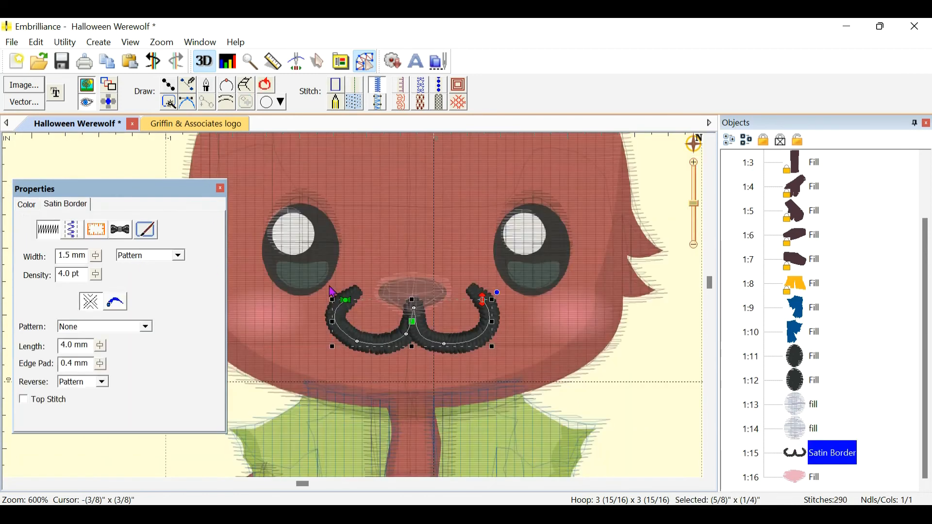
{"action": "left_click", "coordinate": [95, 257]}
{"action": "left_click_drag", "start_coordinate": [95, 257], "coordinate": [100, 358]}
{"action": "left_click", "coordinate": [643, 433]}
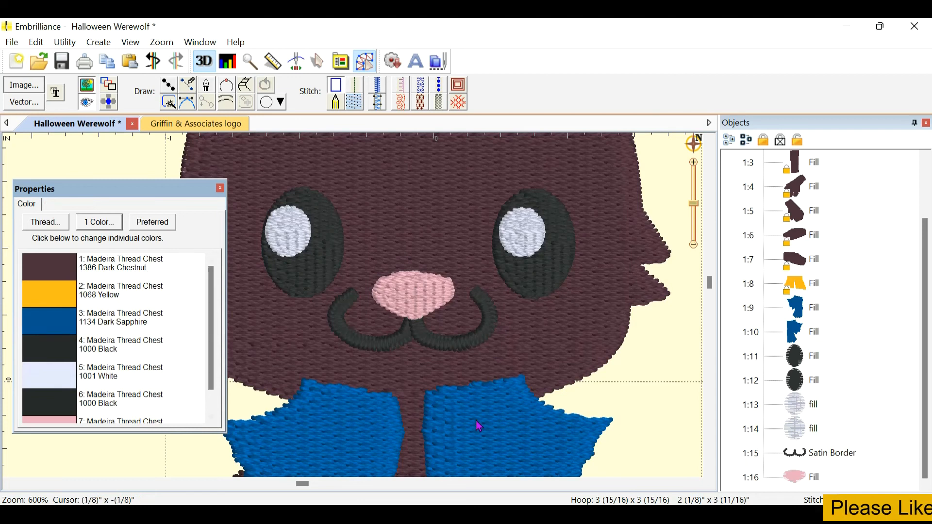
Turn off the 3D preview and draw a closed four-point outline around the left ear's pink inner area
{"action": "scroll", "coordinate": [478, 396], "scroll_direction": "down", "scroll_amount": 2}
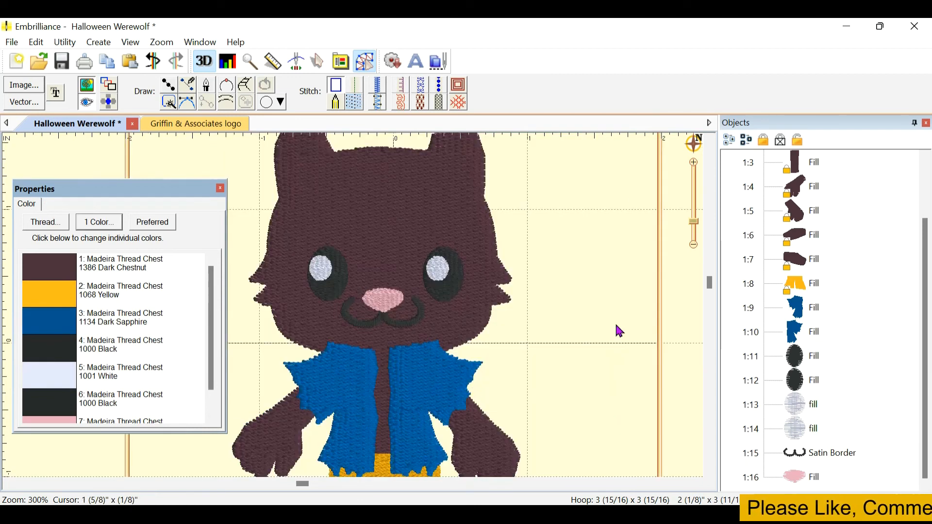
{"action": "left_click_drag", "start_coordinate": [532, 262], "coordinate": [568, 418]}
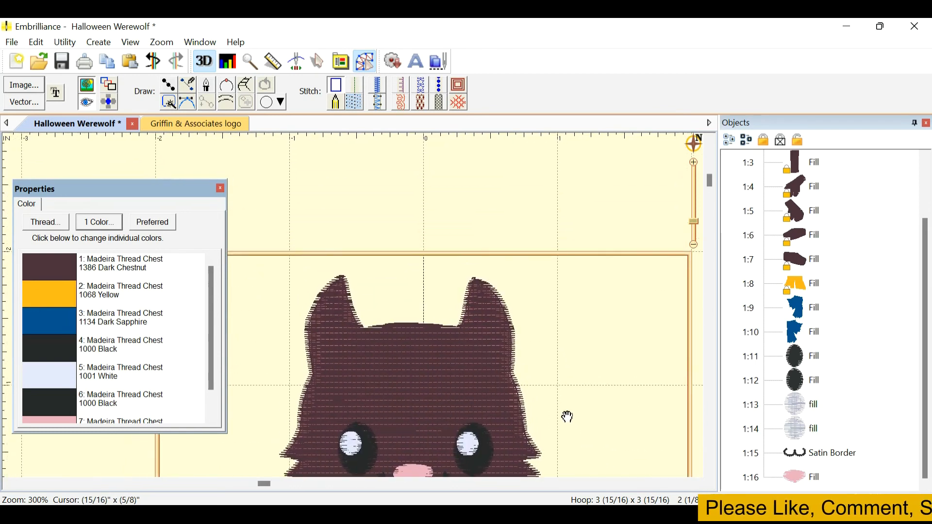
{"action": "left_click", "coordinate": [204, 61]}
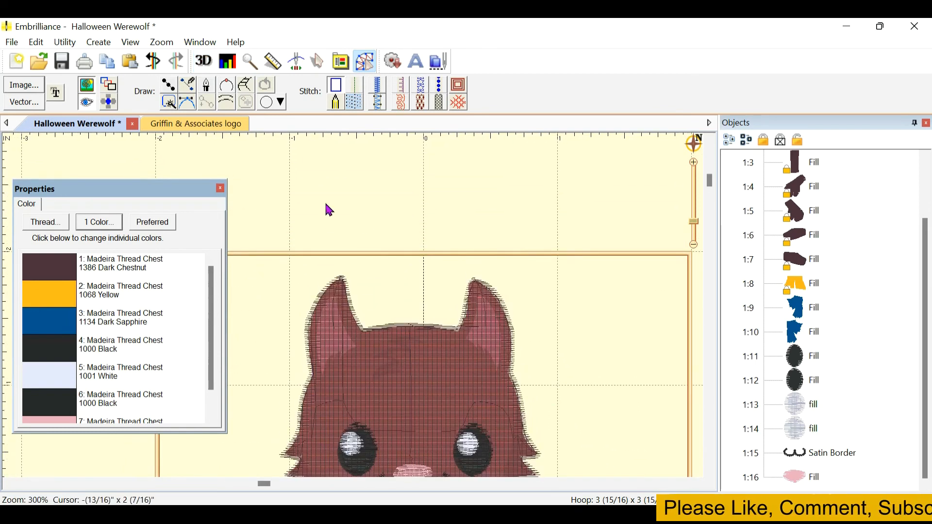
{"action": "scroll", "coordinate": [332, 234], "scroll_direction": "up", "scroll_amount": 2}
{"action": "left_click_drag", "start_coordinate": [387, 312], "coordinate": [486, 223]}
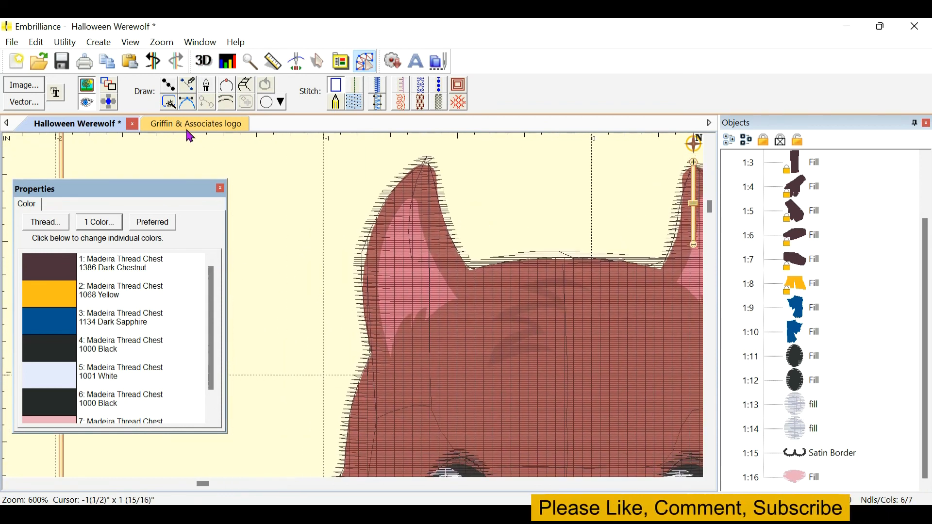
{"action": "left_click", "coordinate": [171, 85]}
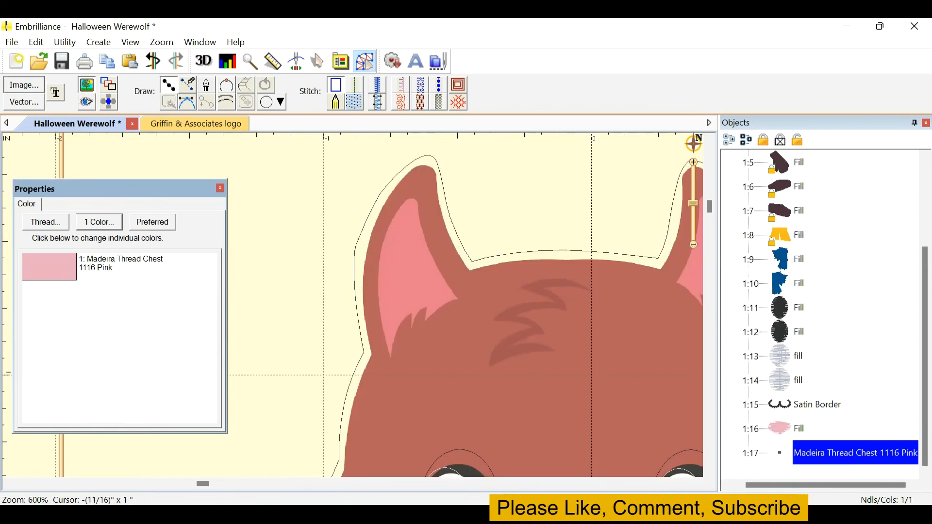
{"action": "left_click", "coordinate": [385, 363]}
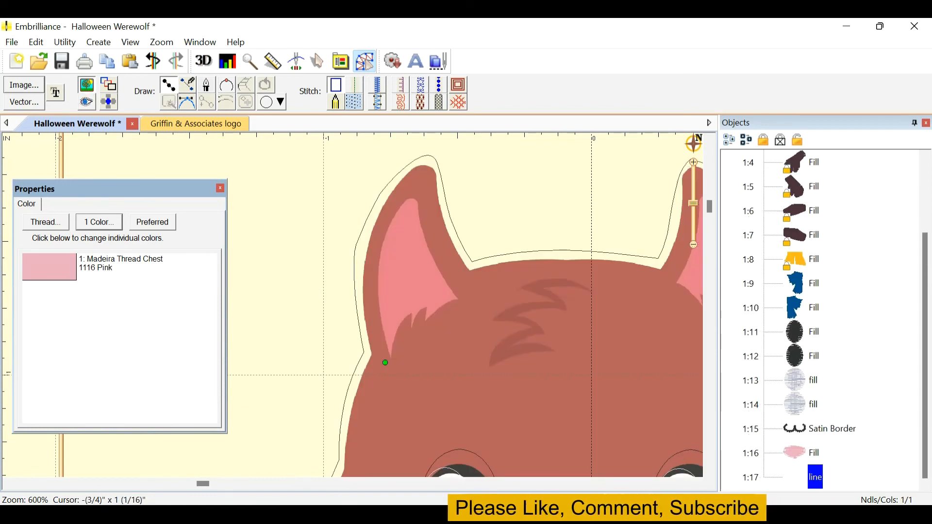
{"action": "left_click", "coordinate": [384, 224]}
{"action": "left_click", "coordinate": [416, 191]}
{"action": "left_click", "coordinate": [469, 302]}
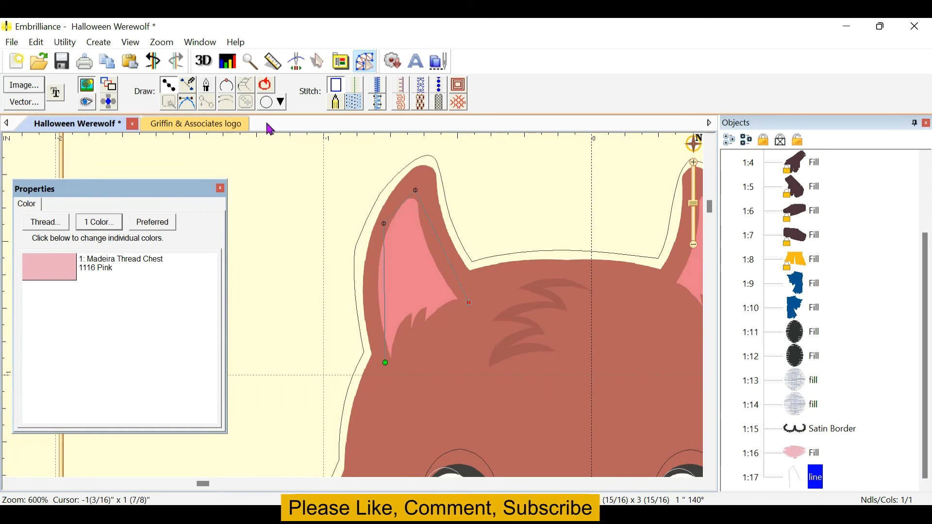
{"action": "left_click", "coordinate": [269, 91]}
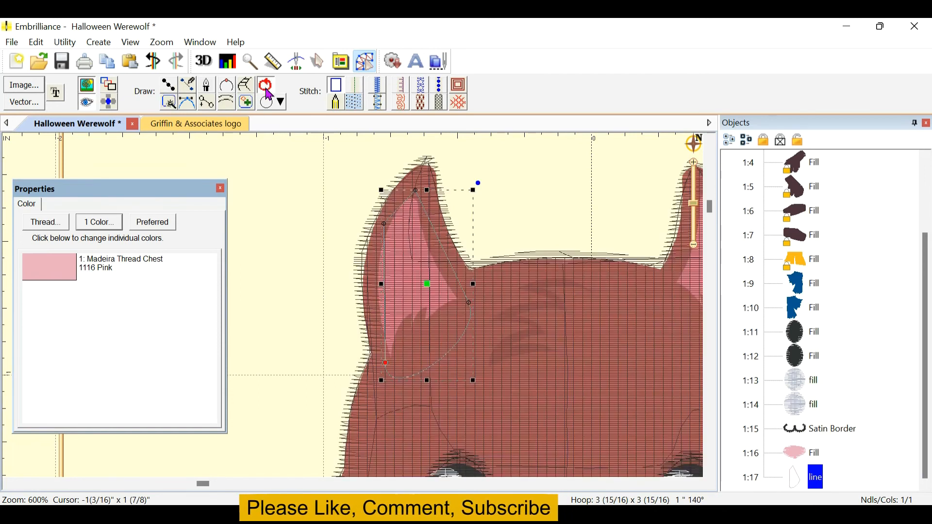
Make the inner-ear outline's lowest point a cusp and curve the adjoining lower and left edges along the artwork
{"action": "right_click", "coordinate": [386, 369]}
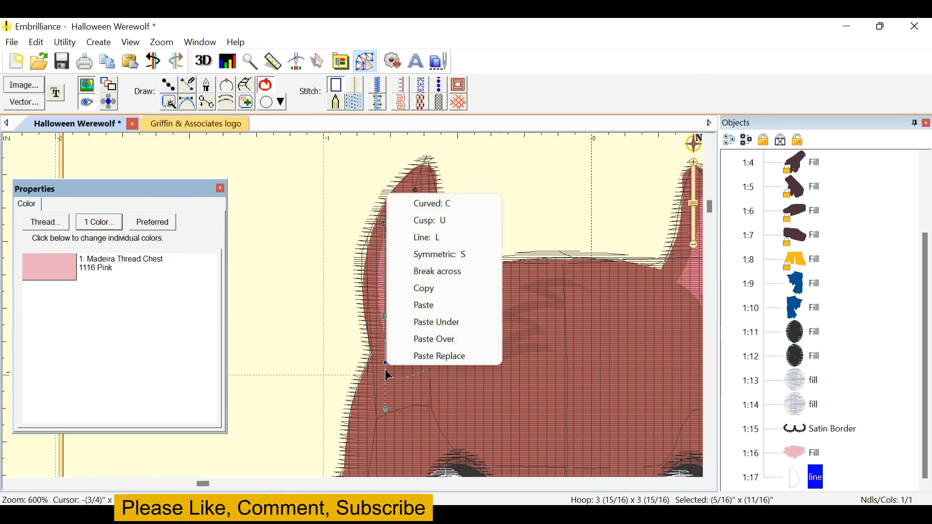
{"action": "left_click", "coordinate": [440, 220]}
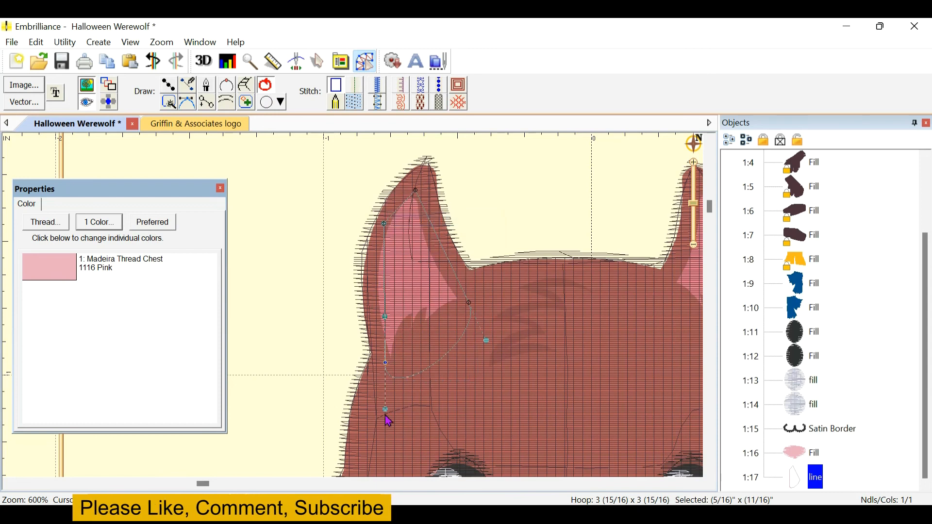
{"action": "left_click_drag", "start_coordinate": [385, 409], "coordinate": [386, 409]}
{"action": "left_click_drag", "start_coordinate": [431, 345], "coordinate": [439, 316]}
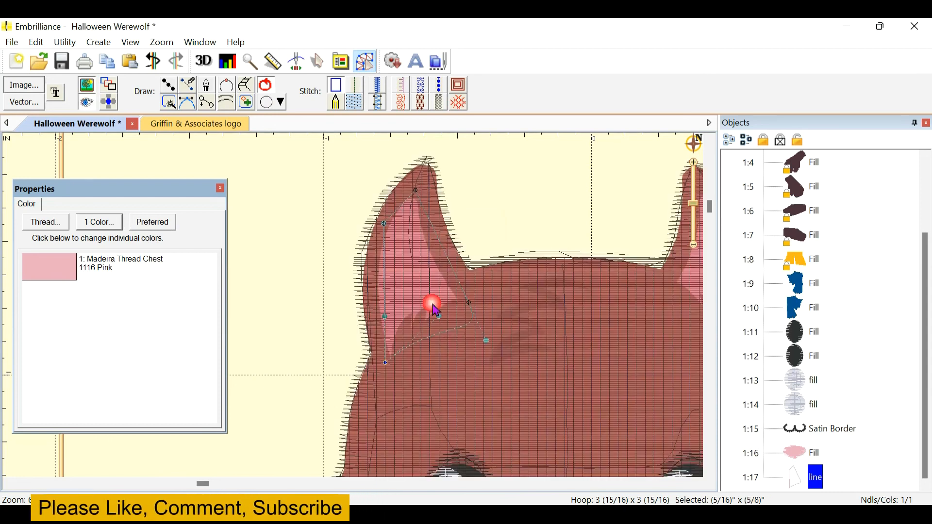
{"action": "left_click_drag", "start_coordinate": [485, 340], "coordinate": [485, 340]}
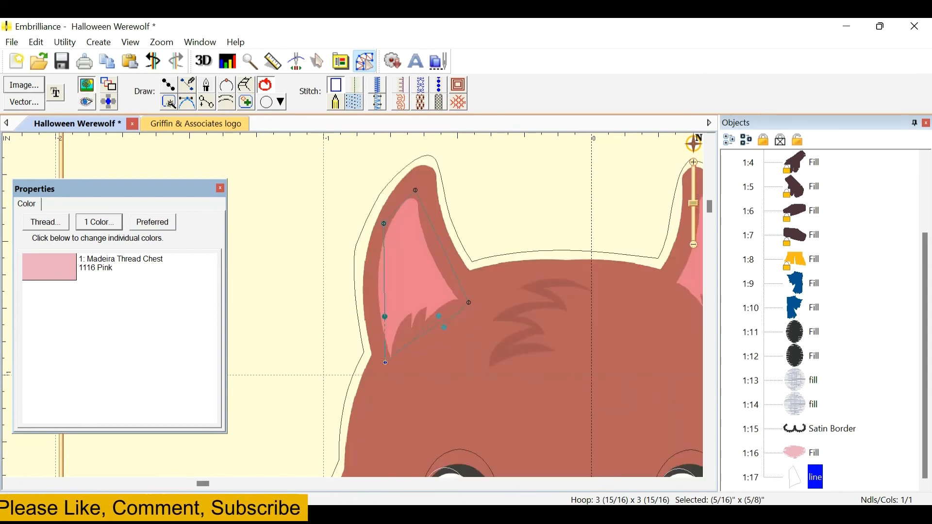
{"action": "left_click_drag", "start_coordinate": [414, 313], "coordinate": [362, 310]}
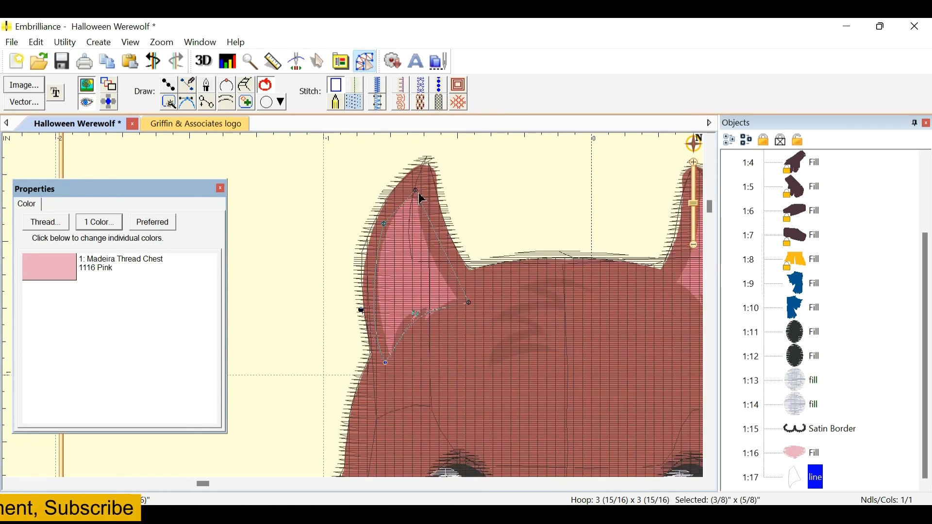
Adjust the tip and upper curves of the inner-ear outline to the artwork and convert it to a fill stitch
{"action": "left_click_drag", "start_coordinate": [420, 196], "coordinate": [418, 191]}
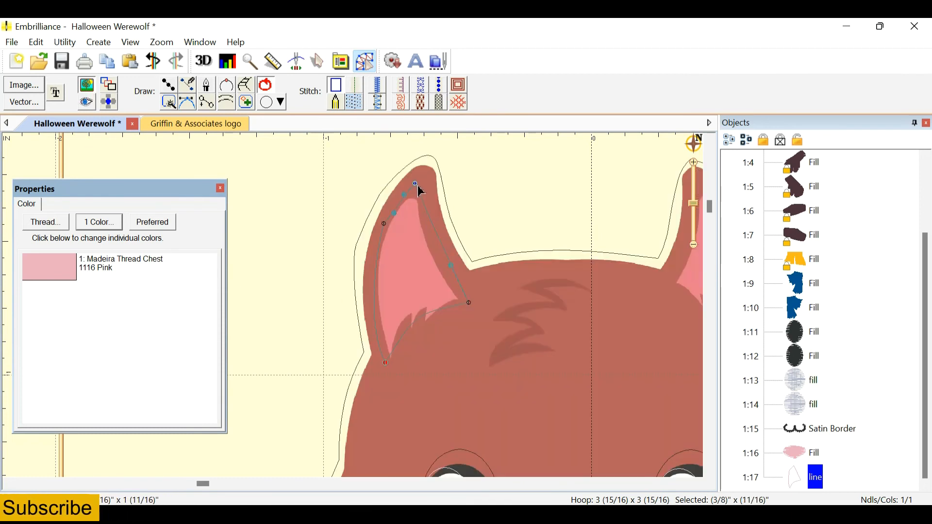
{"action": "left_click_drag", "start_coordinate": [405, 196], "coordinate": [398, 188]}
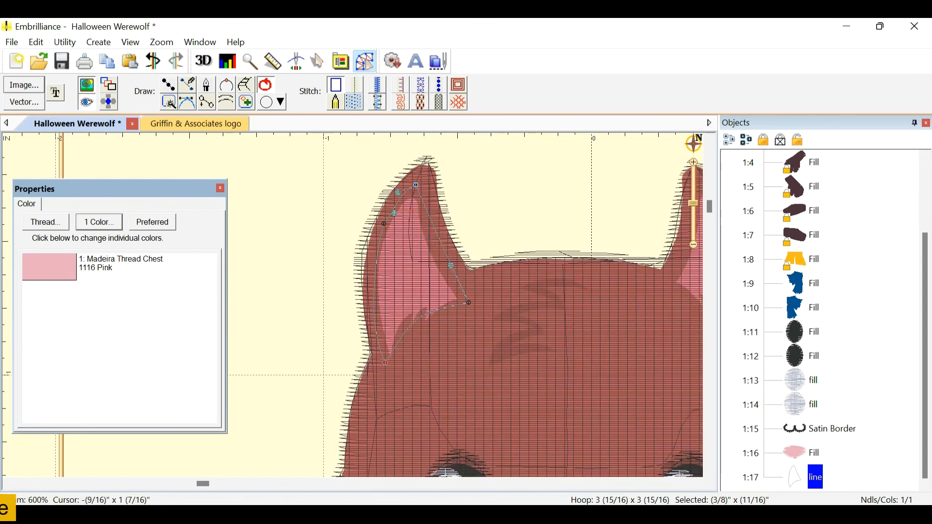
{"action": "left_click_drag", "start_coordinate": [450, 265], "coordinate": [445, 270]}
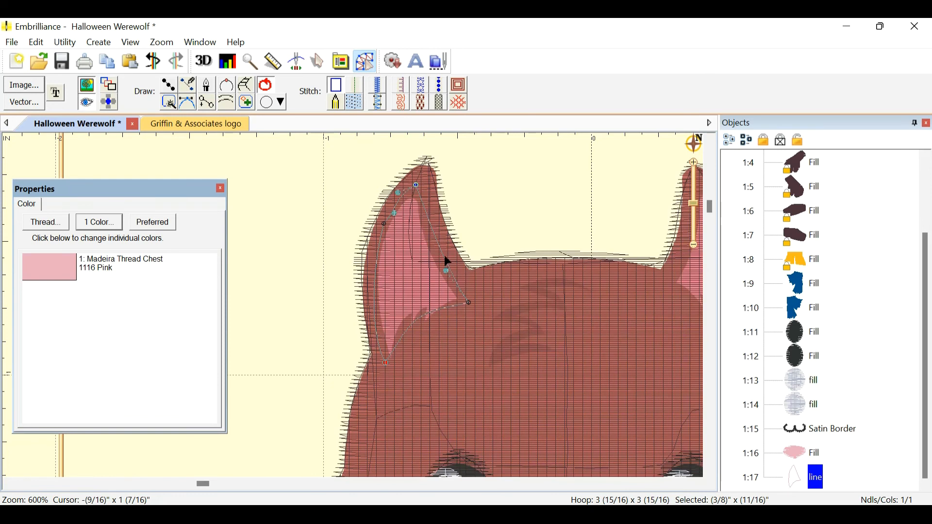
{"action": "left_click", "coordinate": [355, 102]}
{"action": "scroll", "coordinate": [352, 294], "scroll_direction": "up", "scroll_amount": 1}
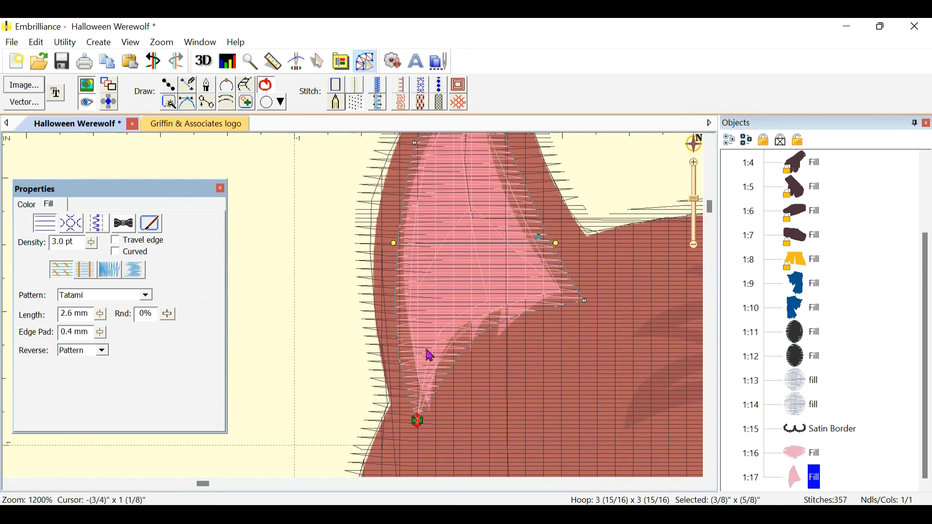
Move the left inner-ear fill's upper outer point slightly outward and its lowest point slightly down to cover the artwork
{"action": "left_click_drag", "start_coordinate": [426, 257], "coordinate": [471, 346]}
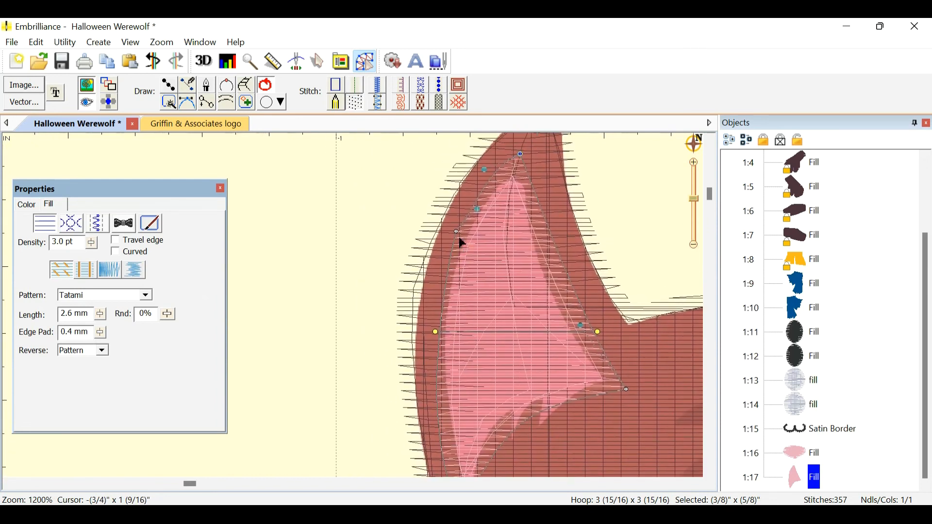
{"action": "left_click_drag", "start_coordinate": [459, 238], "coordinate": [456, 238]}
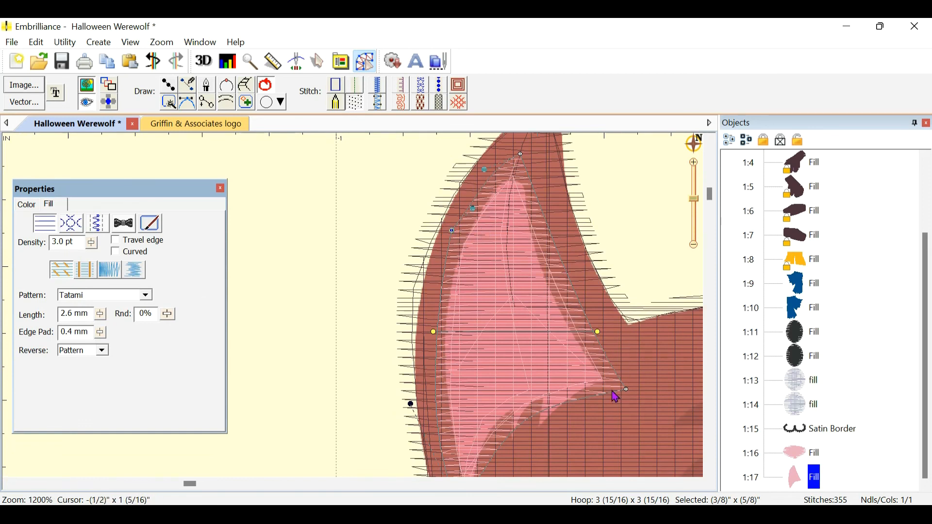
{"action": "left_click_drag", "start_coordinate": [514, 432], "coordinate": [534, 297]}
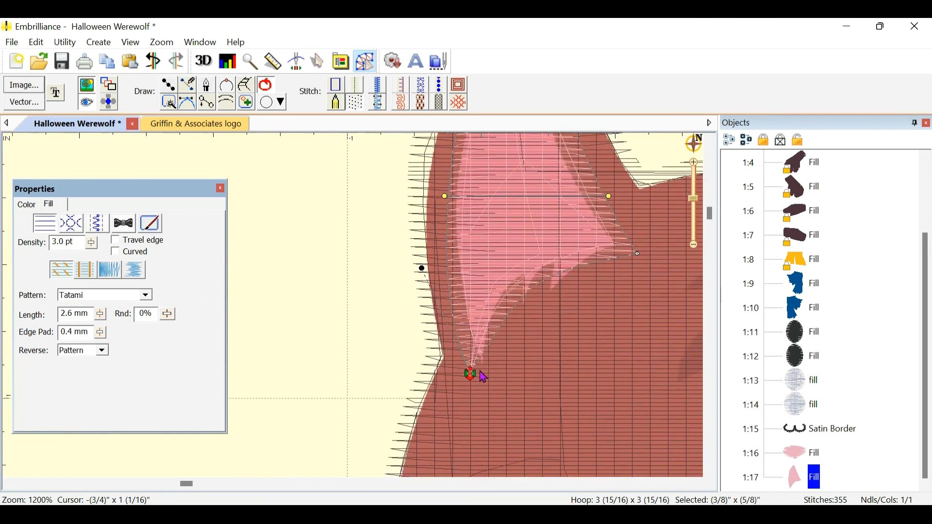
{"action": "left_click_drag", "start_coordinate": [472, 377], "coordinate": [477, 386]}
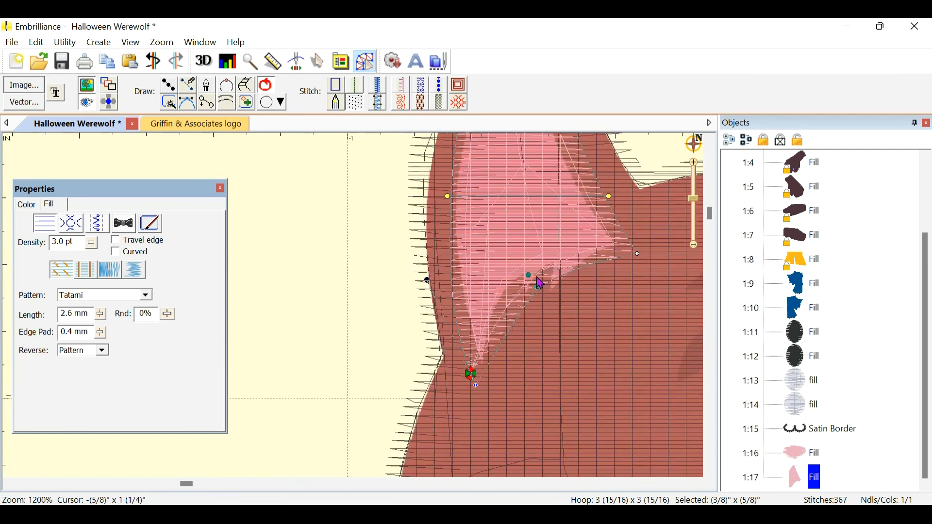
Bow the outer edge of the left inner-ear fill further outward, nudge its upper outer point up, and deselect the fill
{"action": "left_click_drag", "start_coordinate": [598, 241], "coordinate": [621, 374]}
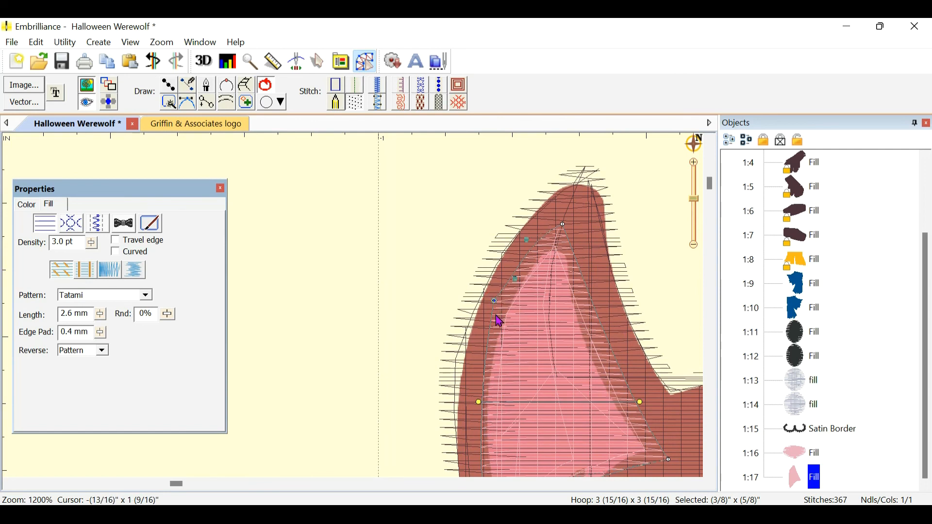
{"action": "left_click_drag", "start_coordinate": [513, 401], "coordinate": [549, 292]}
{"action": "left_click", "coordinate": [506, 369]}
{"action": "left_click_drag", "start_coordinate": [493, 377], "coordinate": [475, 381]}
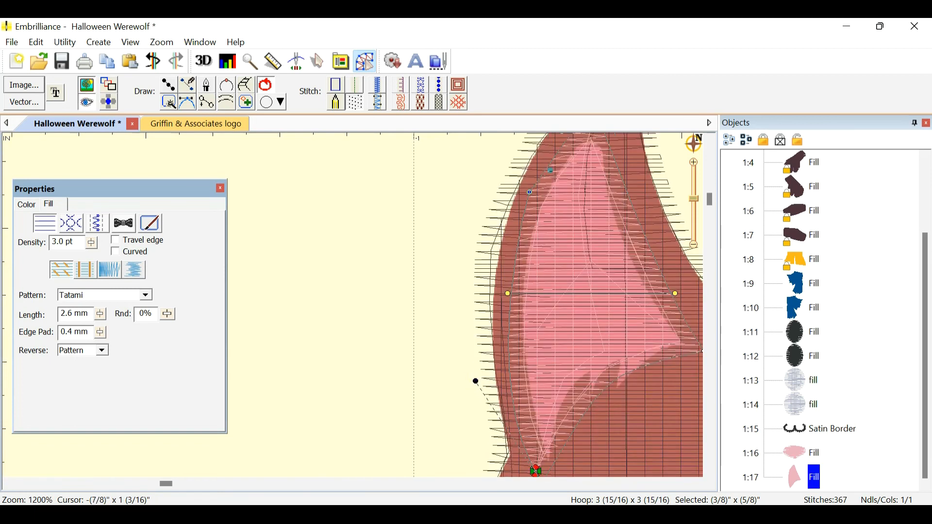
{"action": "left_click_drag", "start_coordinate": [532, 195], "coordinate": [531, 194]}
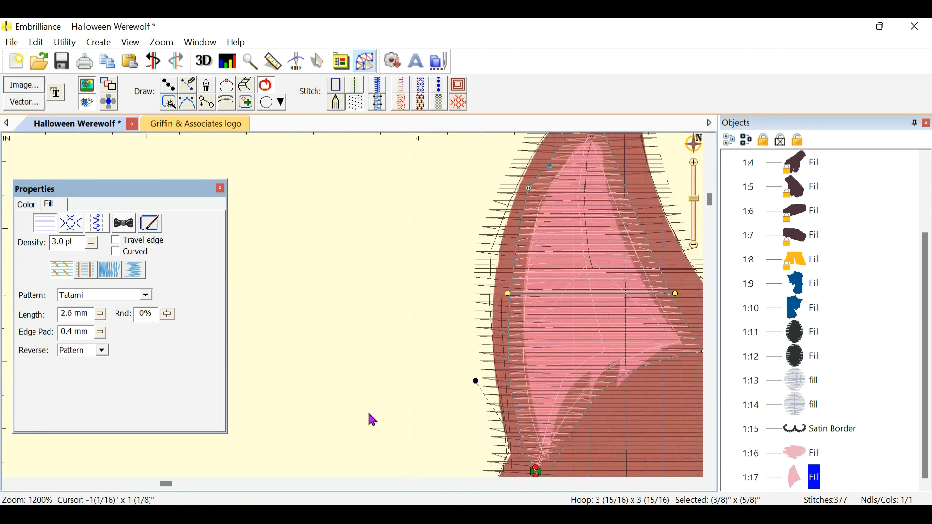
{"action": "left_click", "coordinate": [376, 376]}
{"action": "scroll", "coordinate": [376, 307], "scroll_direction": "down", "scroll_amount": 2}
{"action": "scroll", "coordinate": [376, 310], "scroll_direction": "up", "scroll_amount": 1}
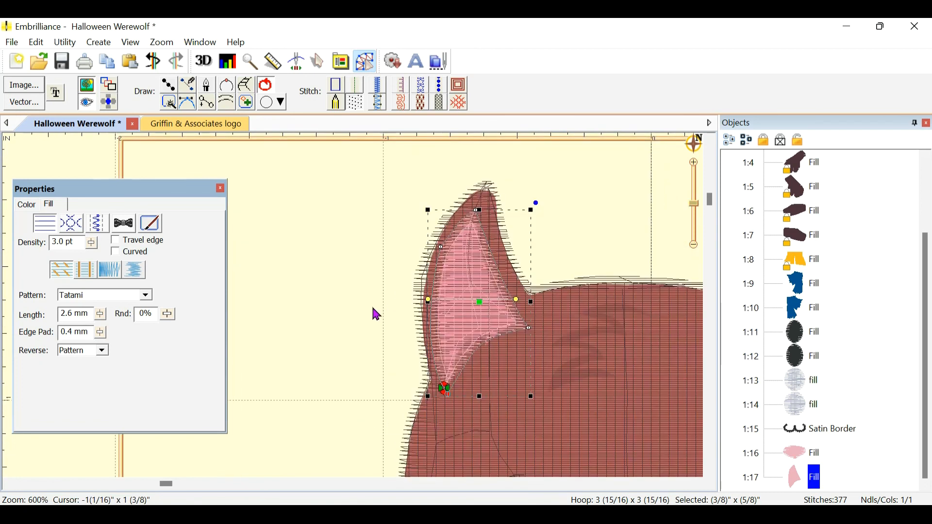
{"action": "left_click", "coordinate": [565, 217]}
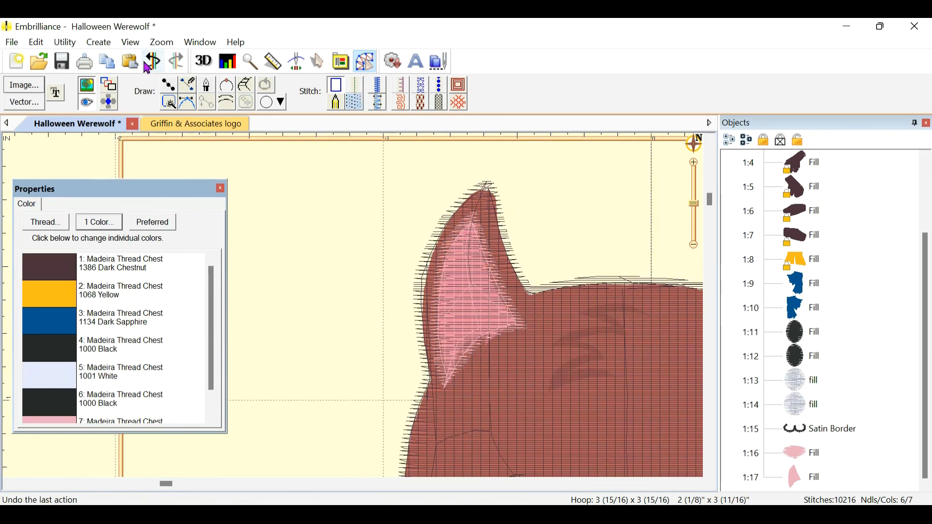
Duplicate the left inner-ear fill and mirror the copy horizontally
{"action": "left_click", "coordinate": [505, 300]}
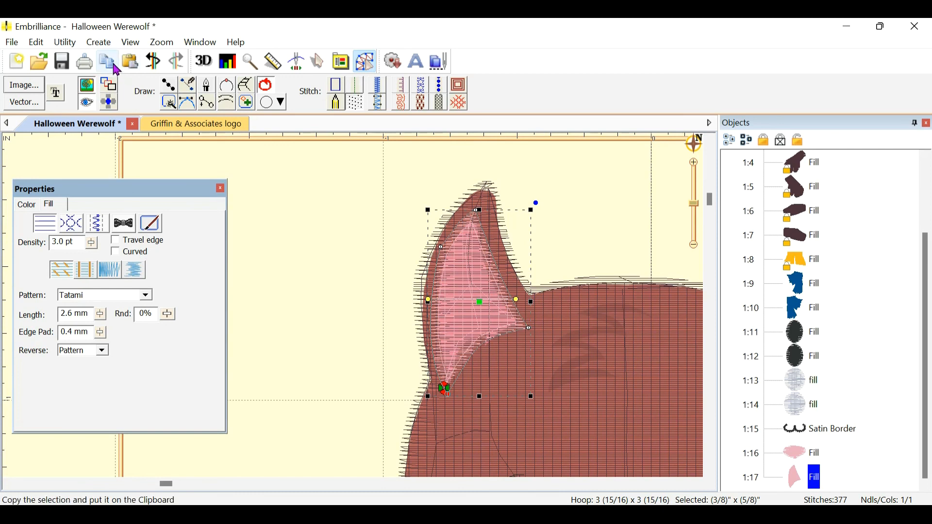
{"action": "left_click", "coordinate": [130, 61]}
{"action": "left_click", "coordinate": [327, 64]}
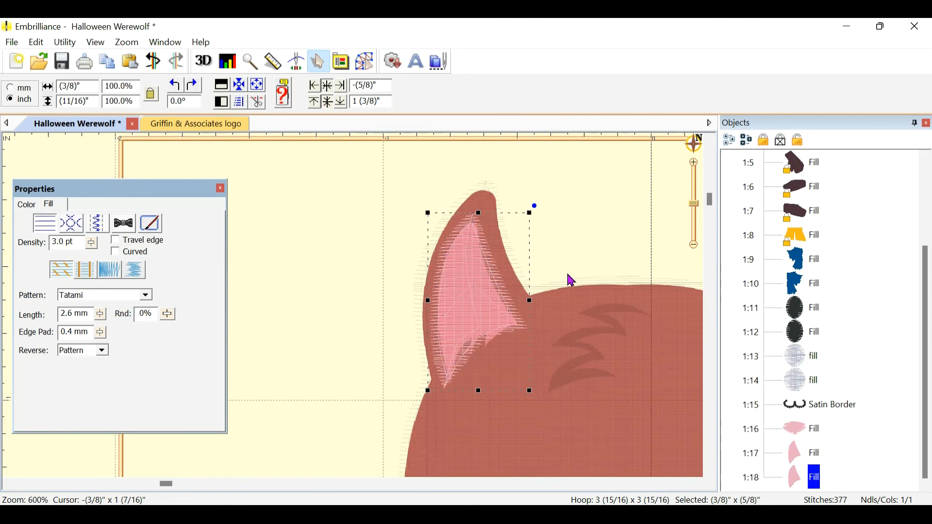
{"action": "left_click_drag", "start_coordinate": [591, 277], "coordinate": [346, 198]}
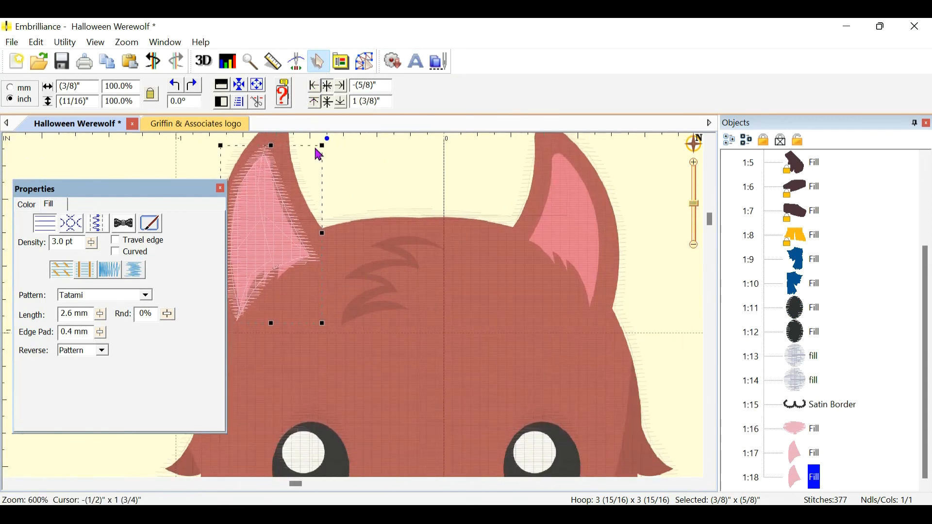
{"action": "left_click", "coordinate": [222, 104]}
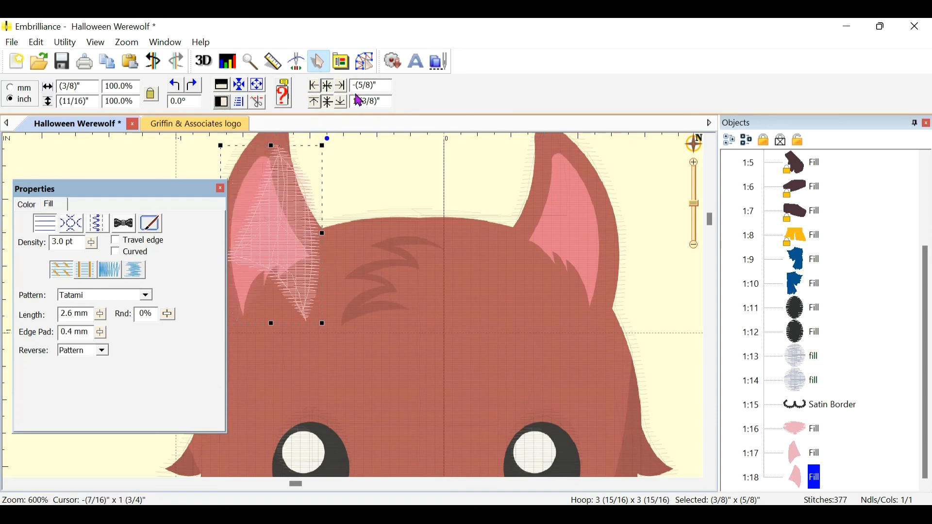
Place the mirrored inner-ear fill over the right ear's pink area and rotate it slightly to follow the artwork
{"action": "left_click", "coordinate": [372, 68]}
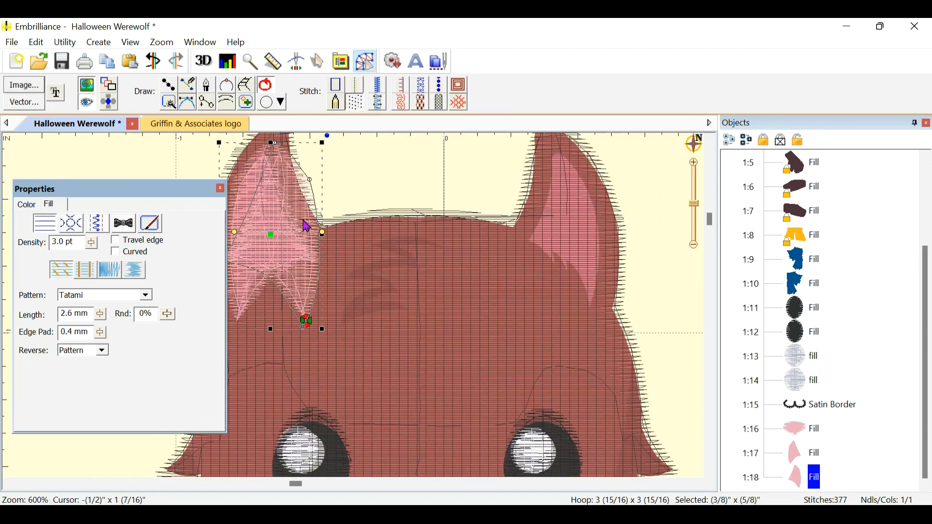
{"action": "left_click_drag", "start_coordinate": [283, 245], "coordinate": [558, 233]}
{"action": "key", "text": "plus"}
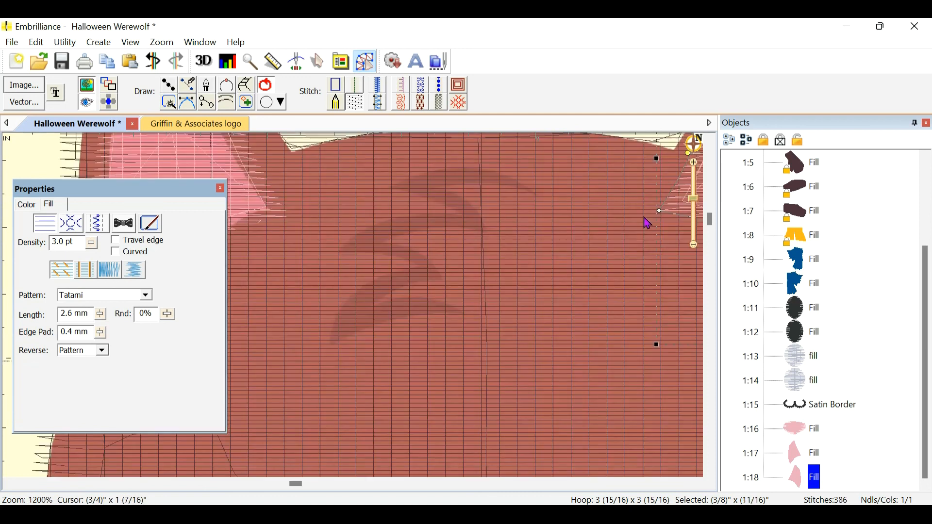
{"action": "left_click_drag", "start_coordinate": [656, 228], "coordinate": [329, 443]}
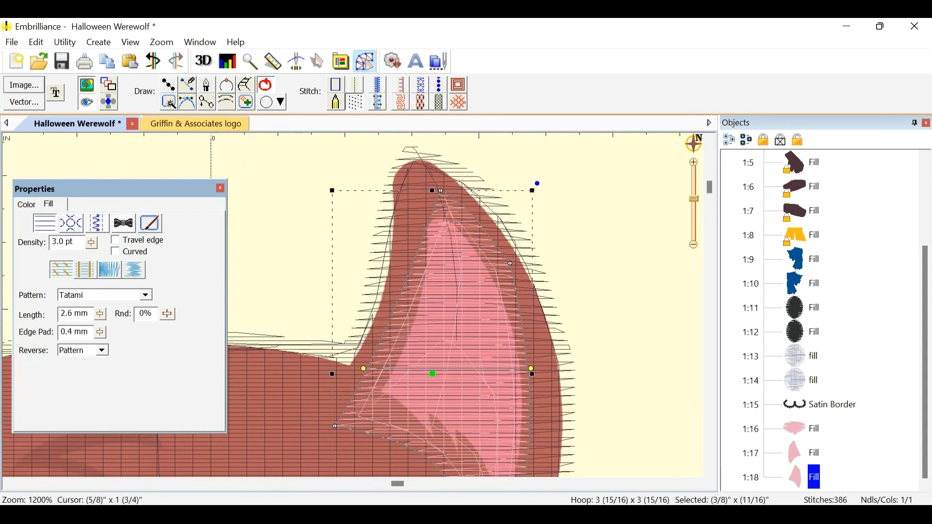
{"action": "mouse_move", "coordinate": [537, 183]}
{"action": "left_mouse_down"}
{"action": "mouse_move", "coordinate": [523, 176]}
{"action": "mouse_move", "coordinate": [533, 160]}
{"action": "left_mouse_up"}
{"action": "left_click", "coordinate": [445, 218]}
{"action": "left_click_drag", "start_coordinate": [451, 385], "coordinate": [455, 371]}
Adjust the tip, inner edge curve and upper outer point of the right inner-ear fill to the artwork, and deselect it
{"action": "left_click", "coordinate": [433, 179]}
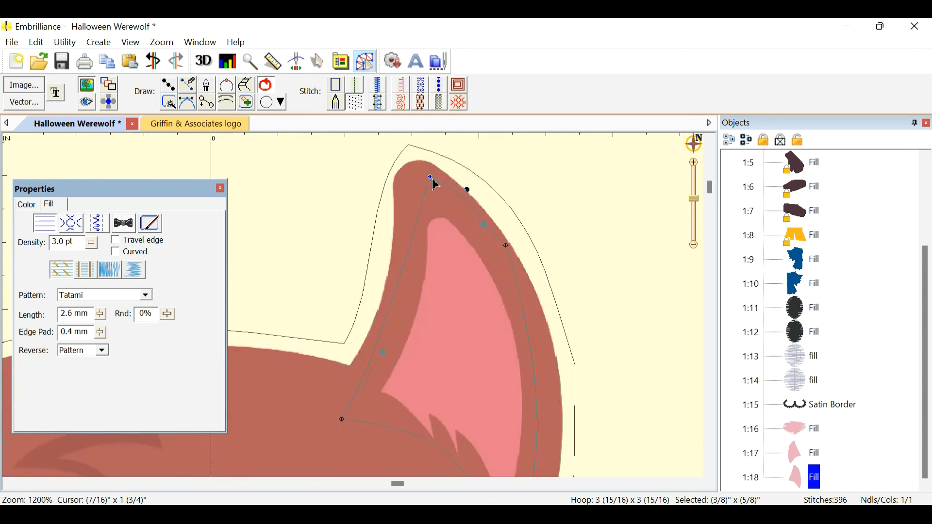
{"action": "left_click_drag", "start_coordinate": [432, 178], "coordinate": [431, 184]}
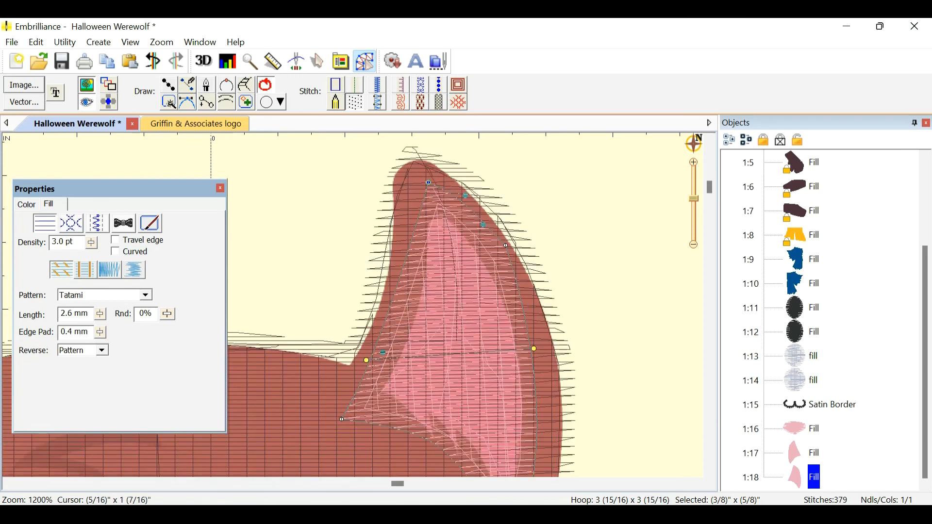
{"action": "left_click_drag", "start_coordinate": [382, 353], "coordinate": [406, 364]}
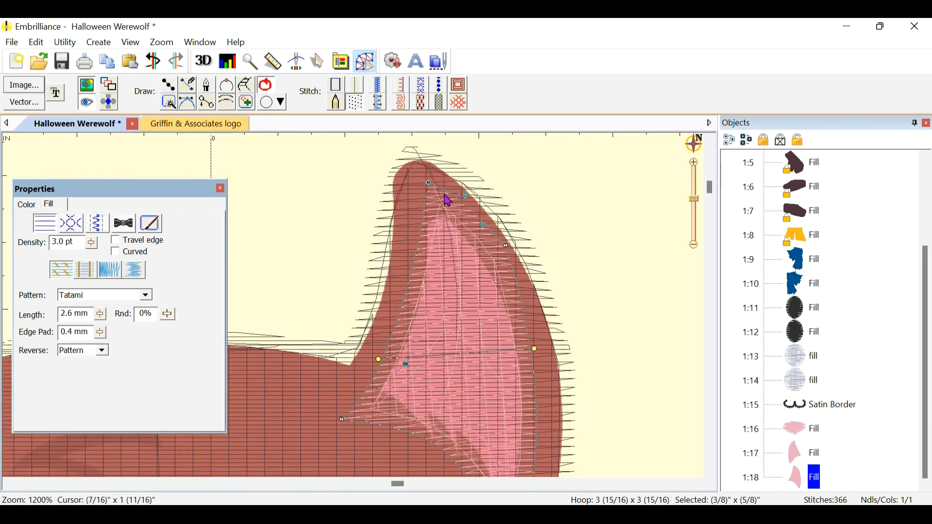
{"action": "left_click_drag", "start_coordinate": [432, 188], "coordinate": [426, 188]}
{"action": "left_click_drag", "start_coordinate": [505, 246], "coordinate": [505, 252]}
{"action": "left_click_drag", "start_coordinate": [480, 406], "coordinate": [493, 303]}
{"action": "scroll", "coordinate": [495, 318], "scroll_direction": "down", "scroll_amount": 2}
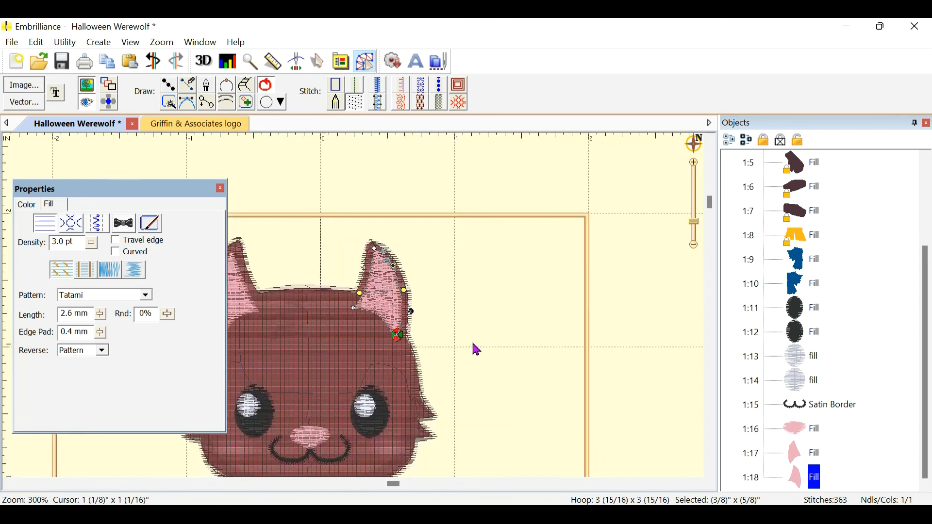
{"action": "left_click_drag", "start_coordinate": [476, 343], "coordinate": [605, 336]}
{"action": "left_click", "coordinate": [601, 331]}
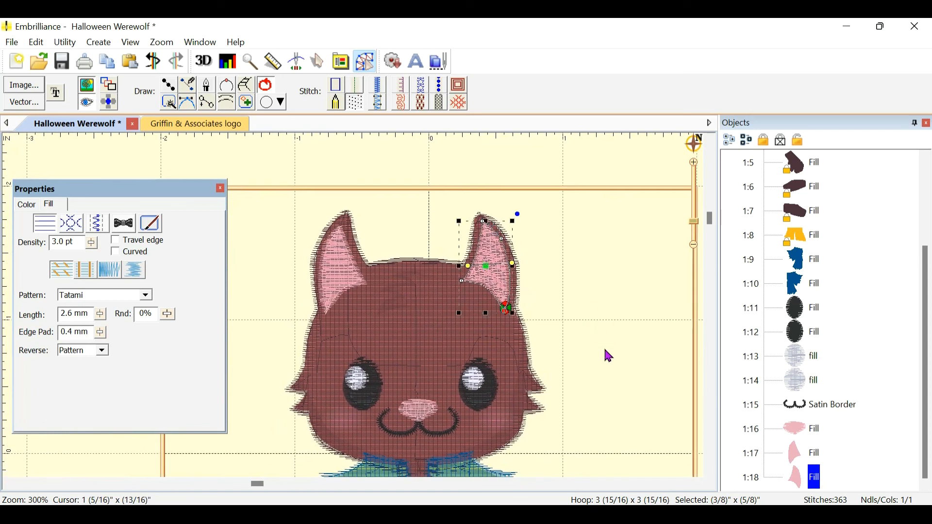
{"action": "left_click", "coordinate": [596, 382]}
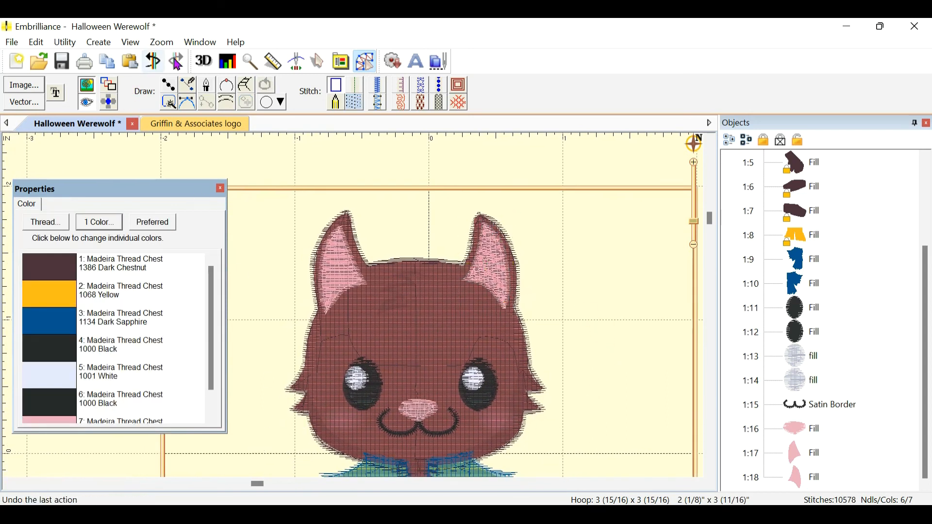
Turn on the 3D preview and examine both ears and the whole werewolf in the hoop
{"action": "left_click", "coordinate": [204, 61]}
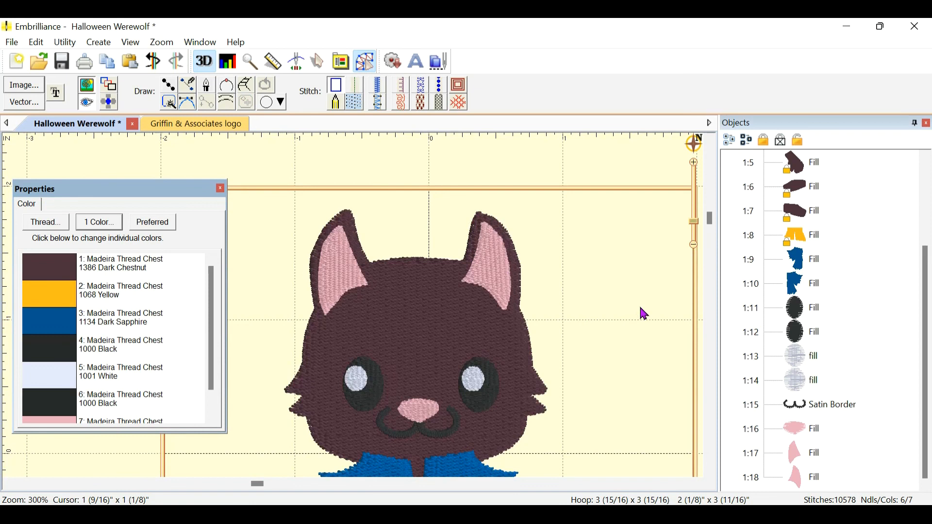
{"action": "scroll", "coordinate": [640, 313], "scroll_direction": "down", "scroll_amount": 2}
{"action": "scroll", "coordinate": [637, 317], "scroll_direction": "up", "scroll_amount": 2}
{"action": "left_click_drag", "start_coordinate": [505, 339], "coordinate": [537, 275]}
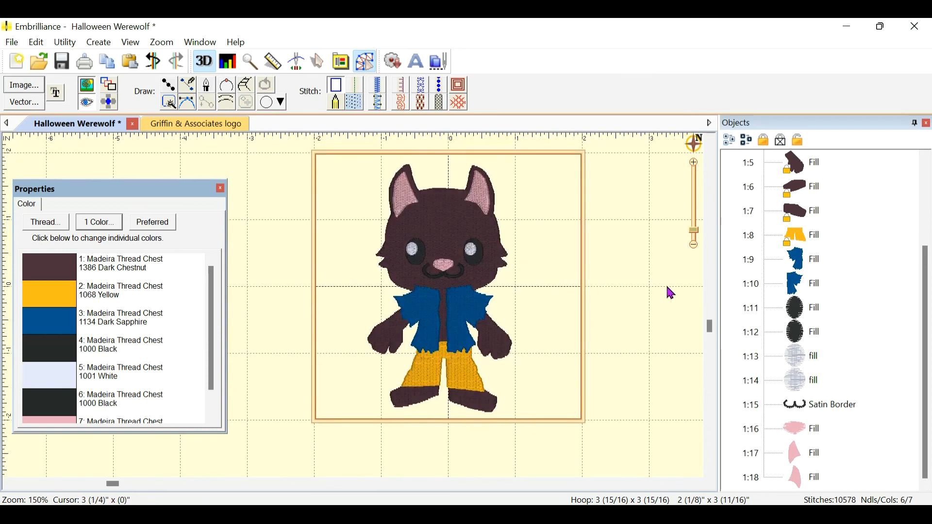